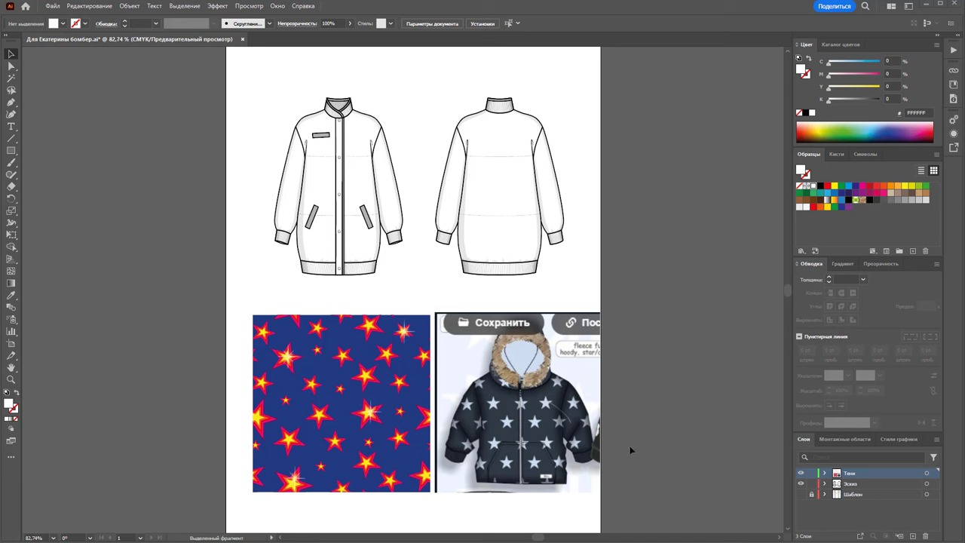
Step: Zoom in to inspect the starred jacket reference, then fit the page back in view
{"action": "left_click", "coordinate": [11, 380]}
{"action": "scroll", "coordinate": [542, 386], "scroll_direction": "down", "scroll_amount": 1}
{"action": "left_click_drag", "start_coordinate": [543, 380], "coordinate": [672, 295]}
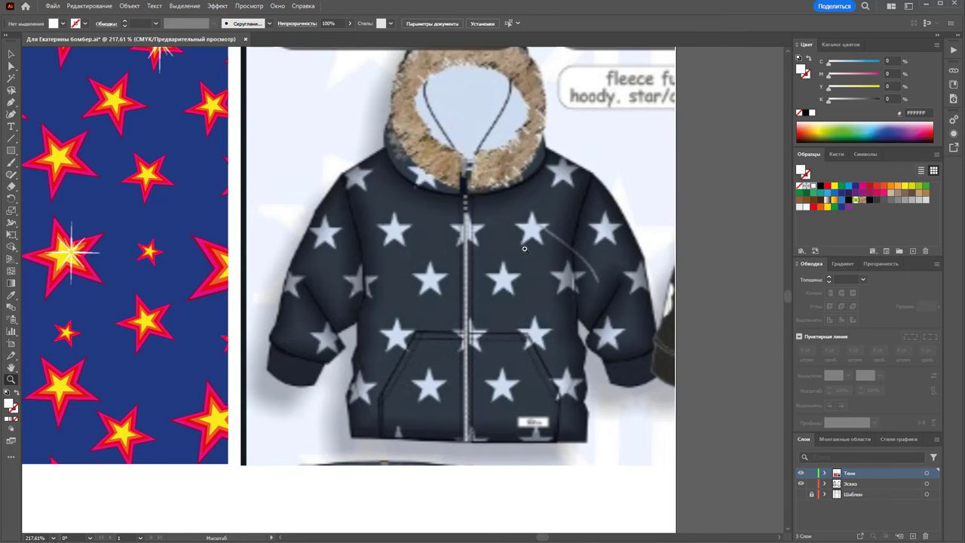
{"action": "key", "text": "ctrl+1"}
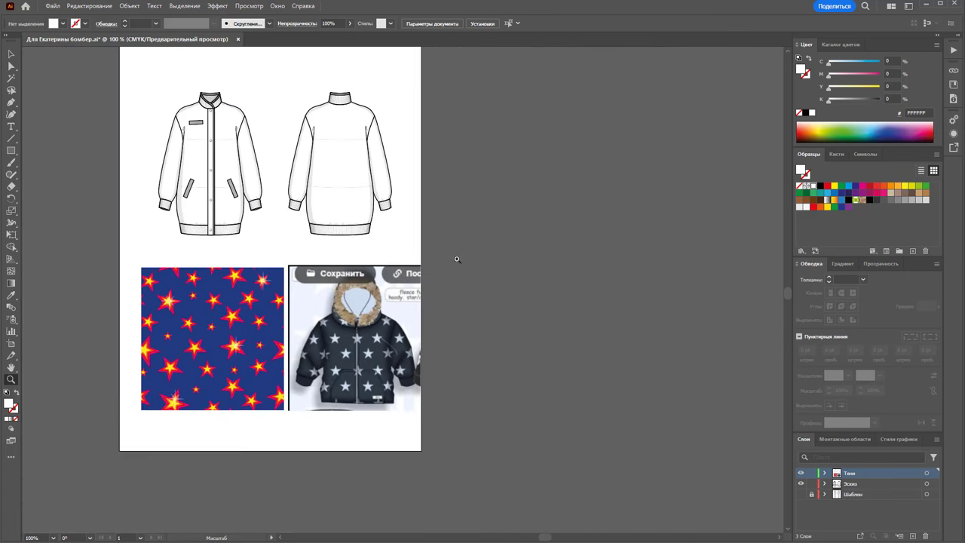
Step: Draw a new artboard to the right of the A4 page
{"action": "key", "text": "shift+o"}
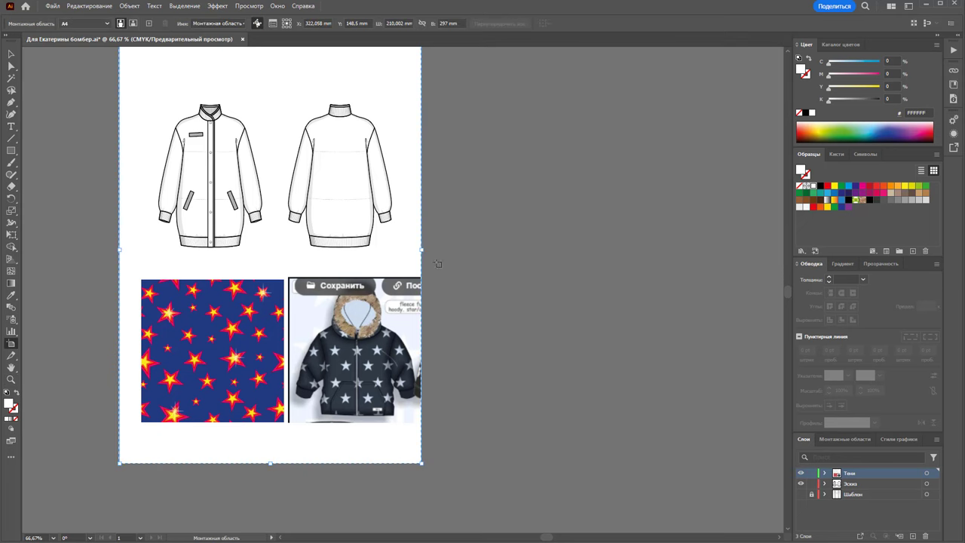
{"action": "left_click_drag", "start_coordinate": [435, 226], "coordinate": [633, 462]}
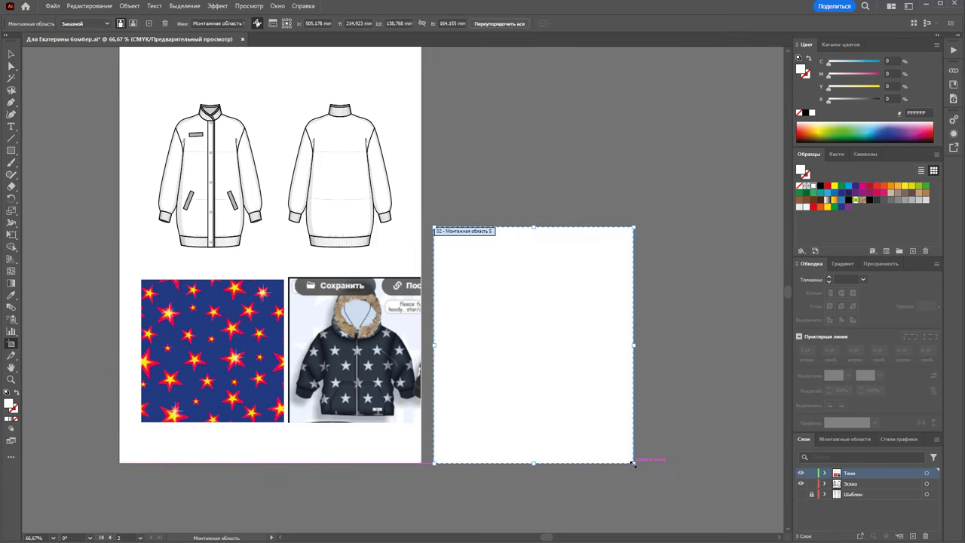
{"action": "key", "text": "v"}
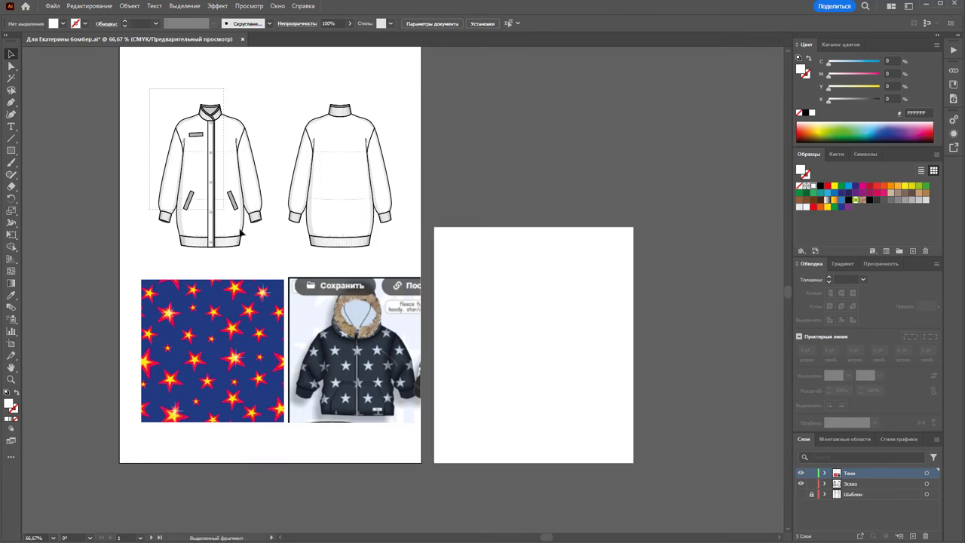
Step: Copy the front bomber sketch onto the new artboard and group its parts
{"action": "left_click_drag", "start_coordinate": [150, 88], "coordinate": [271, 256]}
{"action": "left_click_drag", "start_coordinate": [218, 180], "coordinate": [539, 349]}
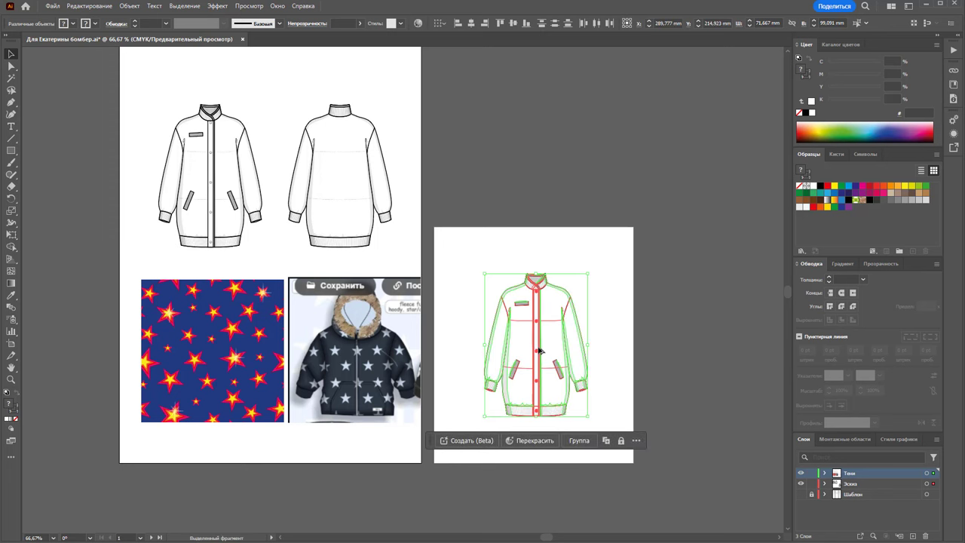
{"action": "right_click", "coordinate": [539, 350]}
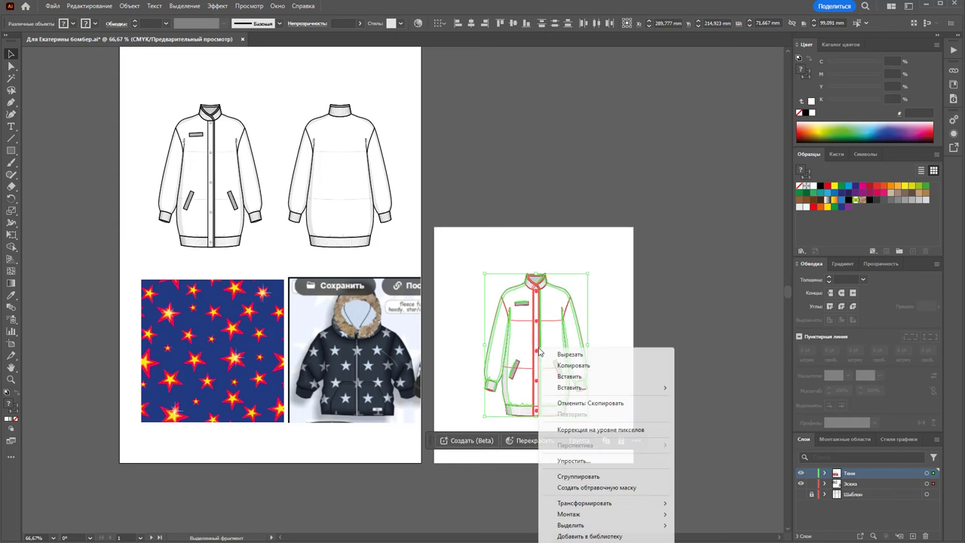
{"action": "left_click", "coordinate": [578, 476]}
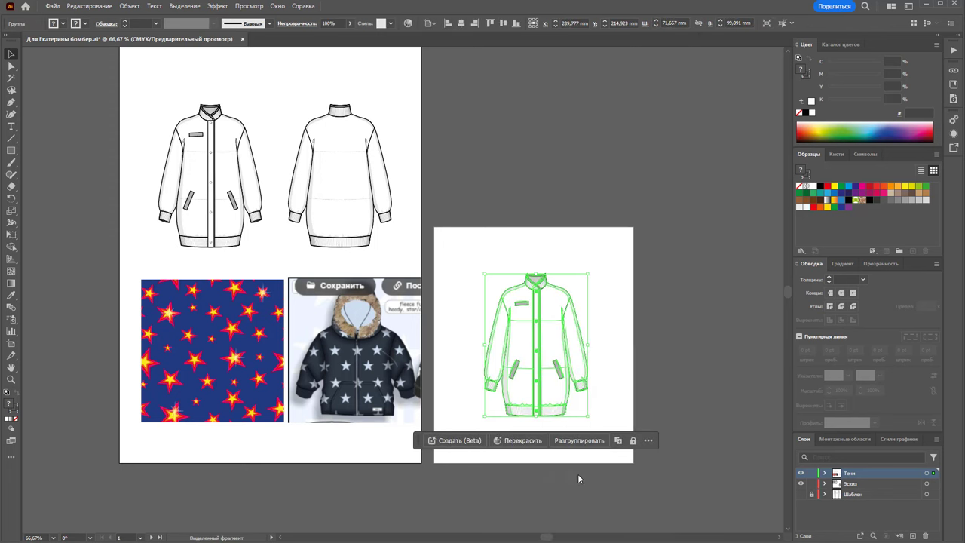
{"action": "left_click", "coordinate": [613, 320]}
{"action": "left_click", "coordinate": [561, 355]}
Step: Simplify the star-pattern image into vector stars and zoom in on the pattern
{"action": "left_click", "coordinate": [632, 294]}
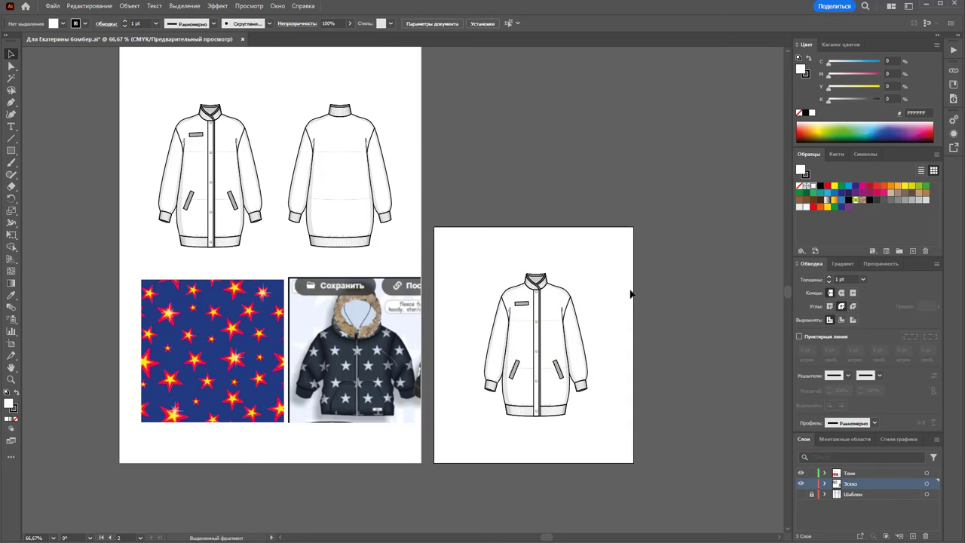
{"action": "scroll", "coordinate": [206, 371], "scroll_direction": "down", "scroll_amount": 1}
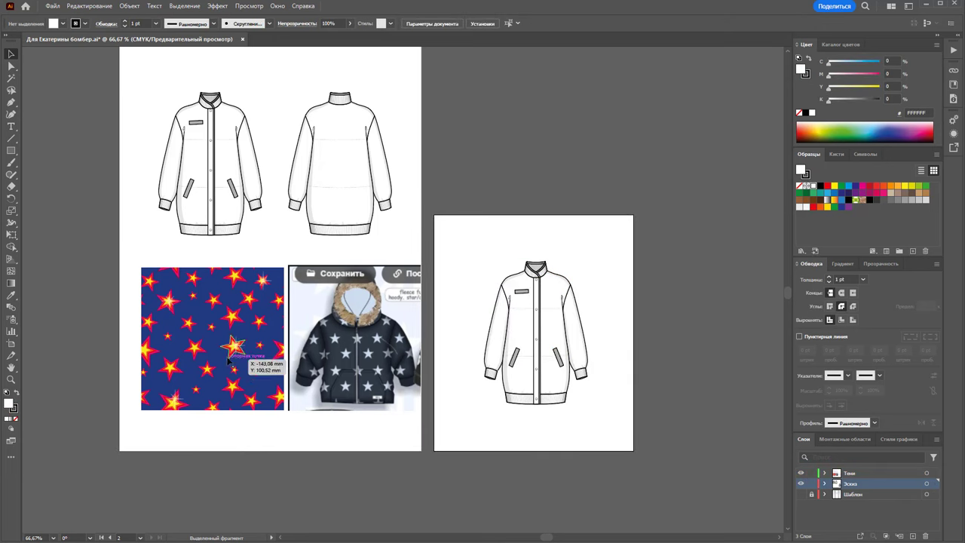
{"action": "left_click", "coordinate": [149, 375]}
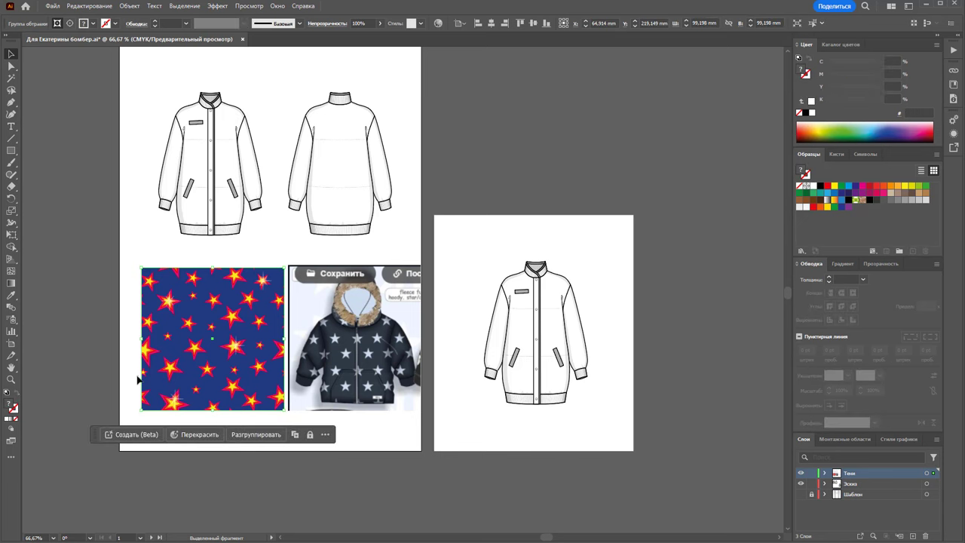
{"action": "right_click", "coordinate": [225, 320]}
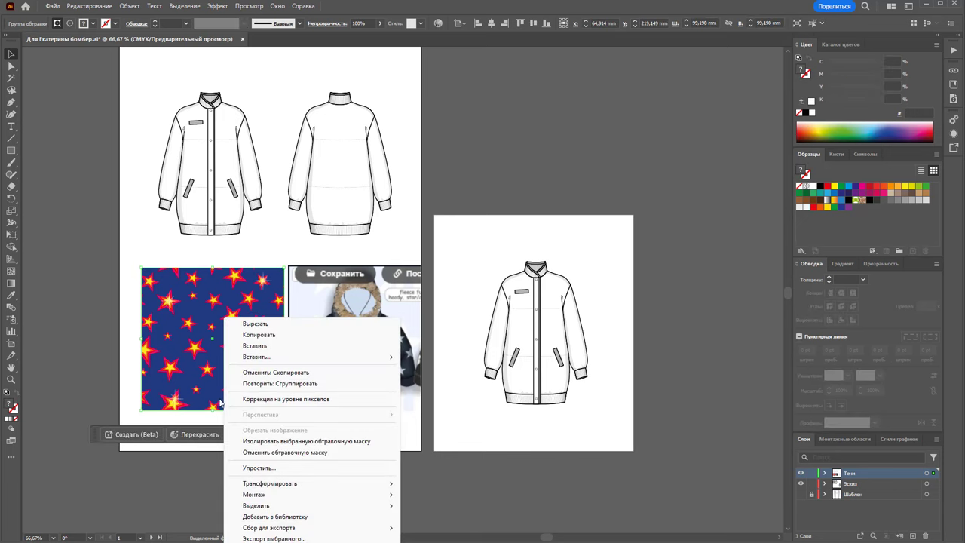
{"action": "left_click", "coordinate": [260, 467]}
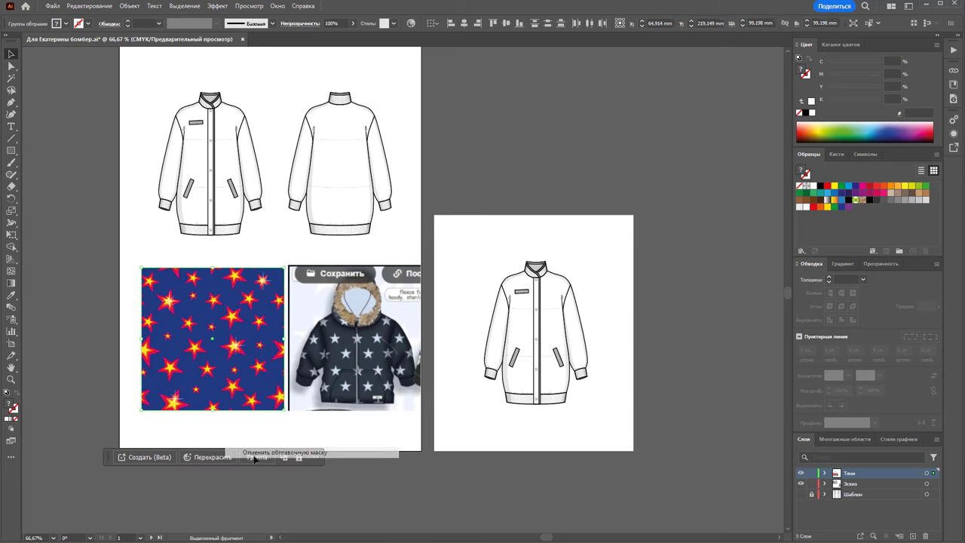
{"action": "left_click", "coordinate": [206, 494]}
{"action": "key", "text": "z"}
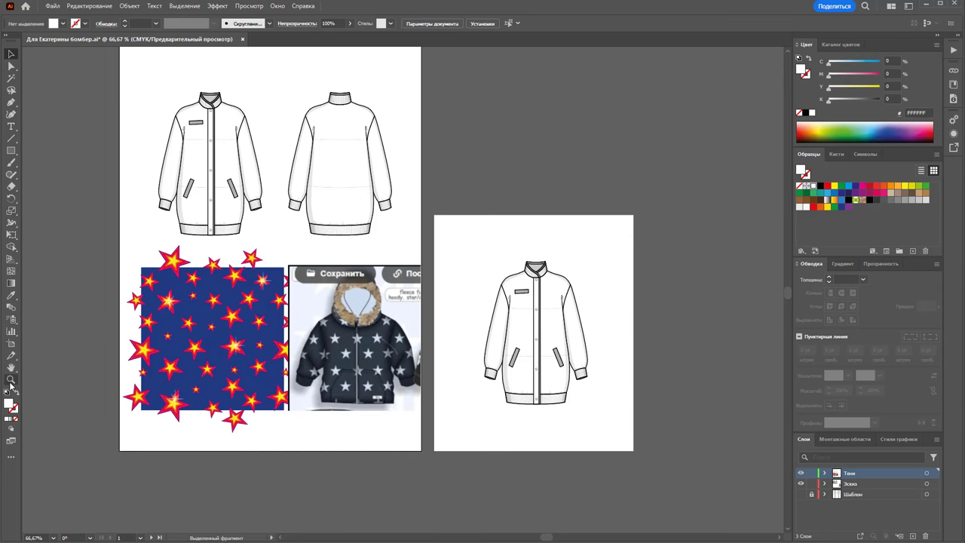
{"action": "left_click_drag", "start_coordinate": [280, 354], "coordinate": [402, 338]}
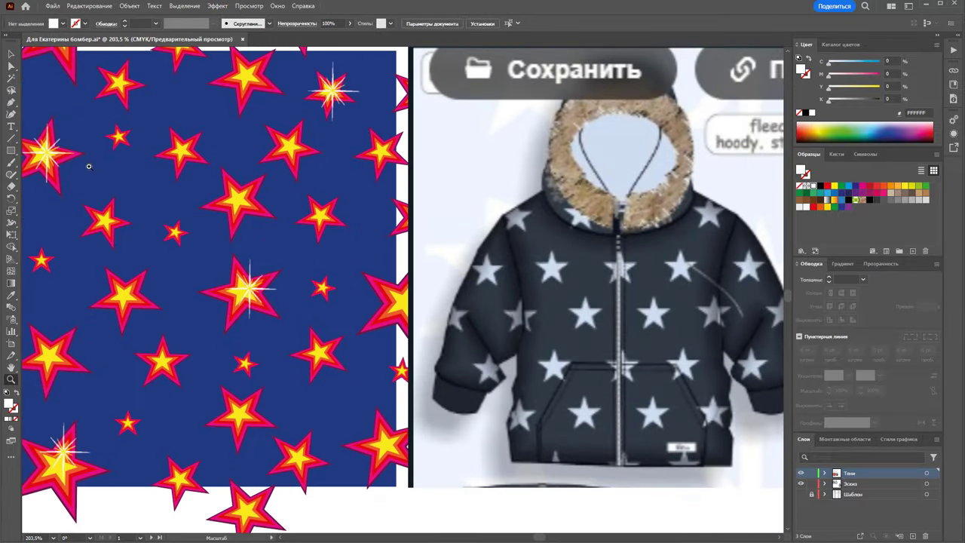
Step: Give all the yellow star centres the jacket's pale star colour
{"action": "left_click", "coordinate": [12, 77]}
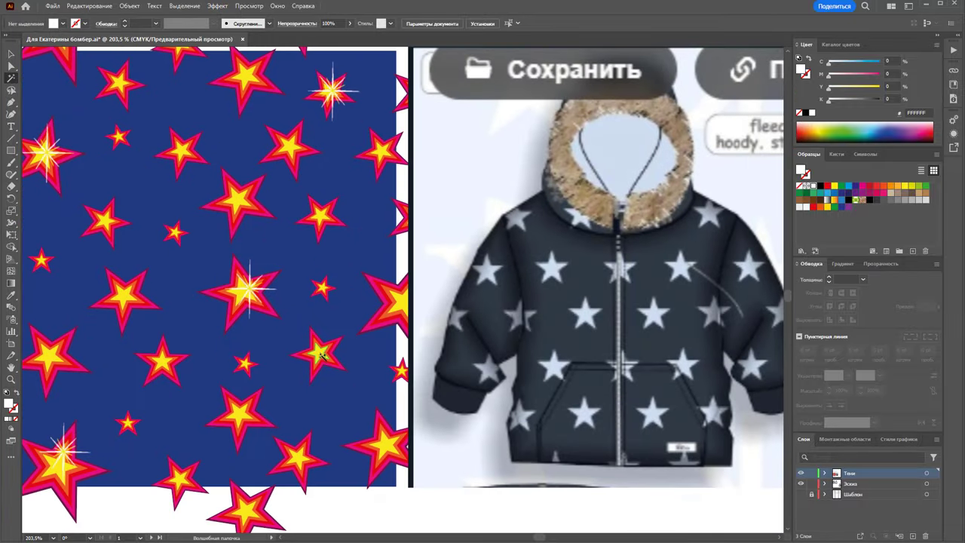
{"action": "left_click", "coordinate": [318, 351]}
{"action": "left_click", "coordinate": [11, 296]}
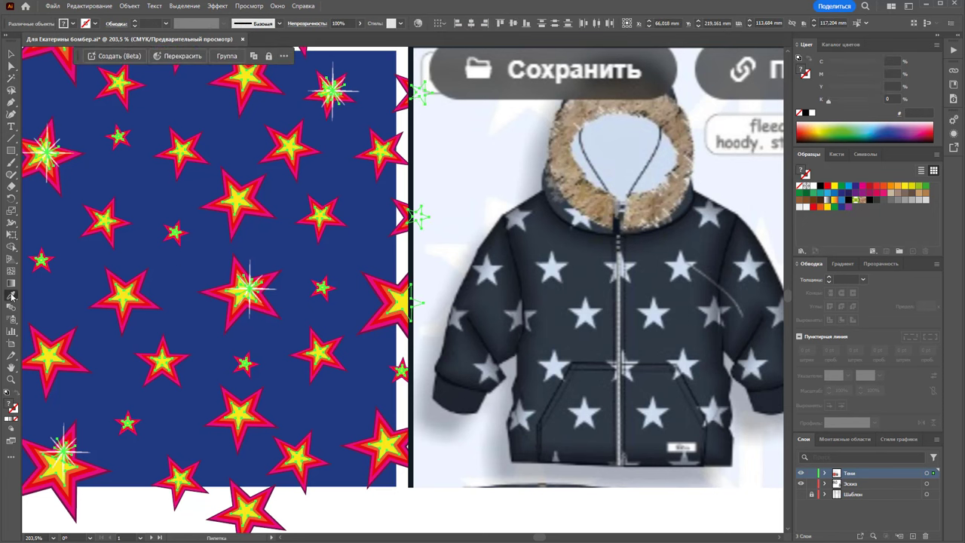
{"action": "left_click", "coordinate": [620, 303]}
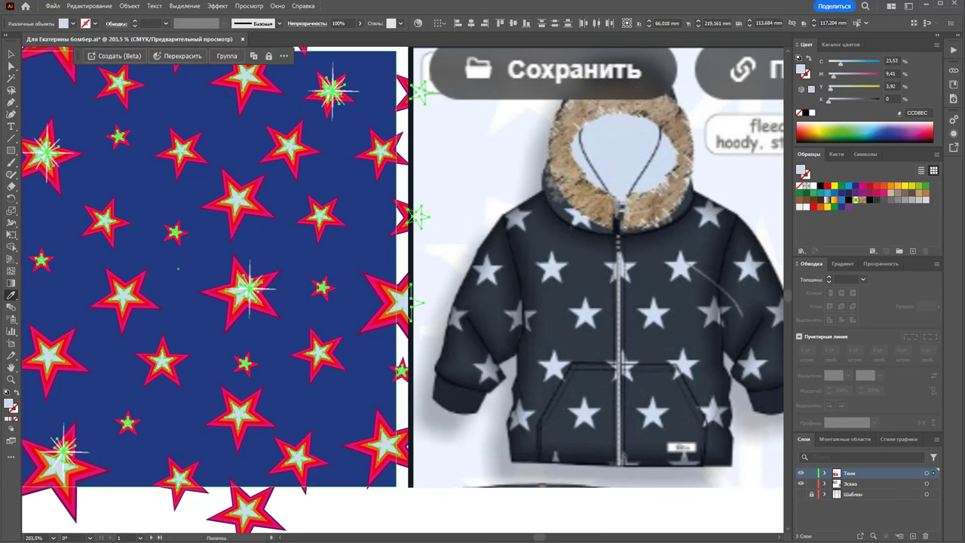
{"action": "key", "text": "v"}
{"action": "left_click", "coordinate": [424, 143]}
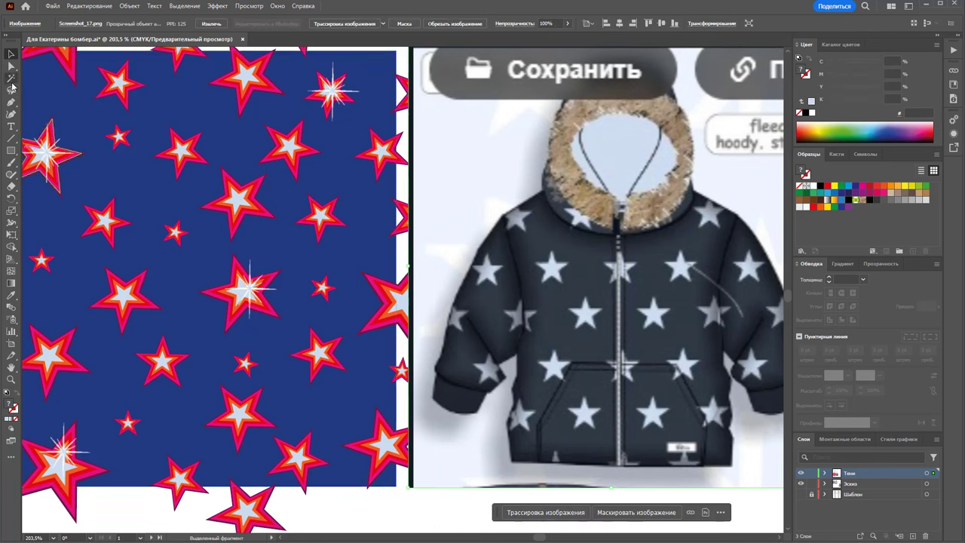
Step: Recolour the orange star rings to match, adjusted to pale blue-grey A7BBCE
{"action": "left_click", "coordinate": [12, 77]}
{"action": "left_click", "coordinate": [208, 222]}
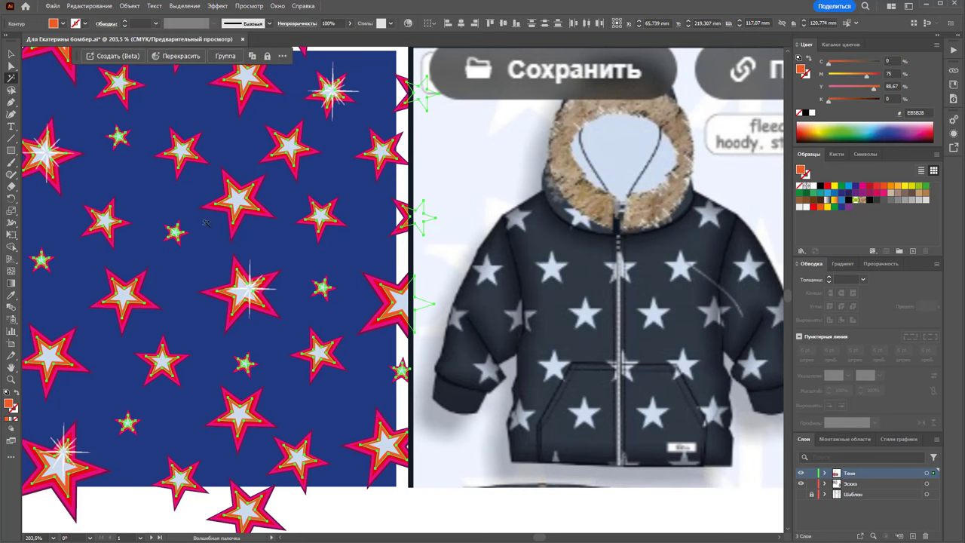
{"action": "left_click", "coordinate": [12, 295]}
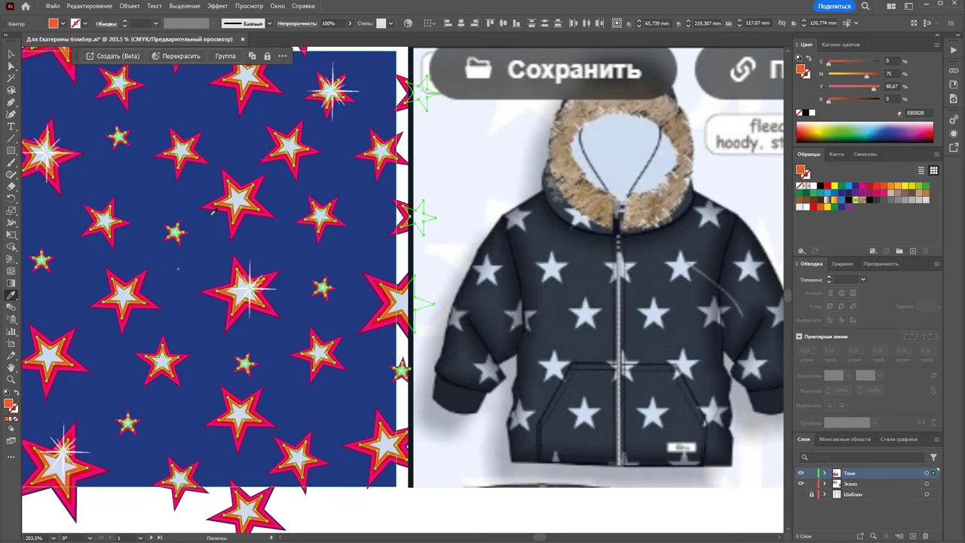
{"action": "left_click", "coordinate": [252, 199]}
{"action": "double_click", "coordinate": [9, 406]}
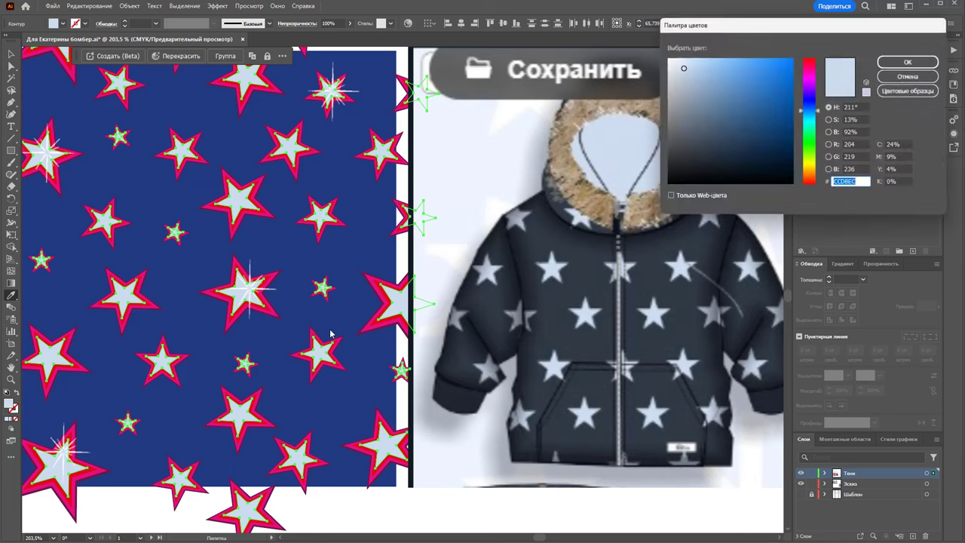
{"action": "left_click_drag", "start_coordinate": [683, 72], "coordinate": [690, 80]}
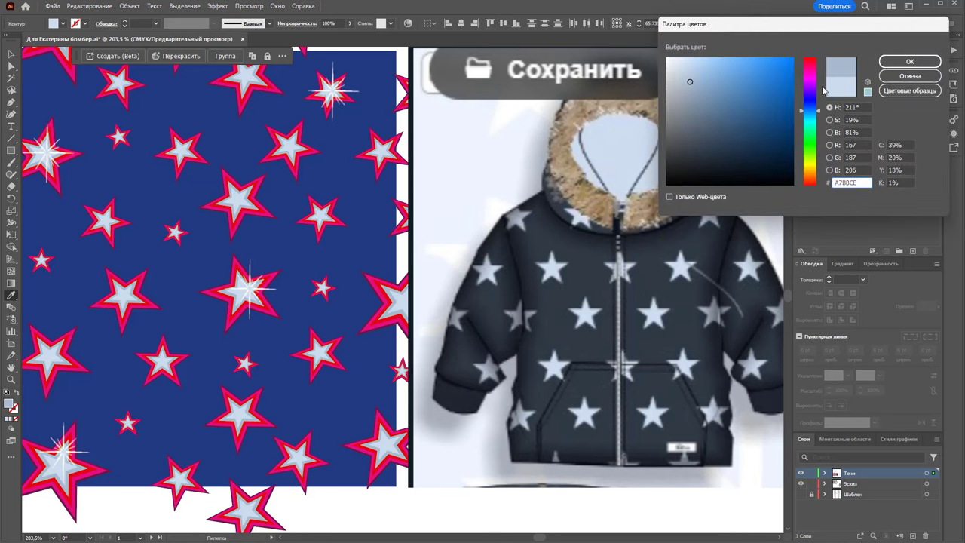
{"action": "left_click", "coordinate": [910, 61]}
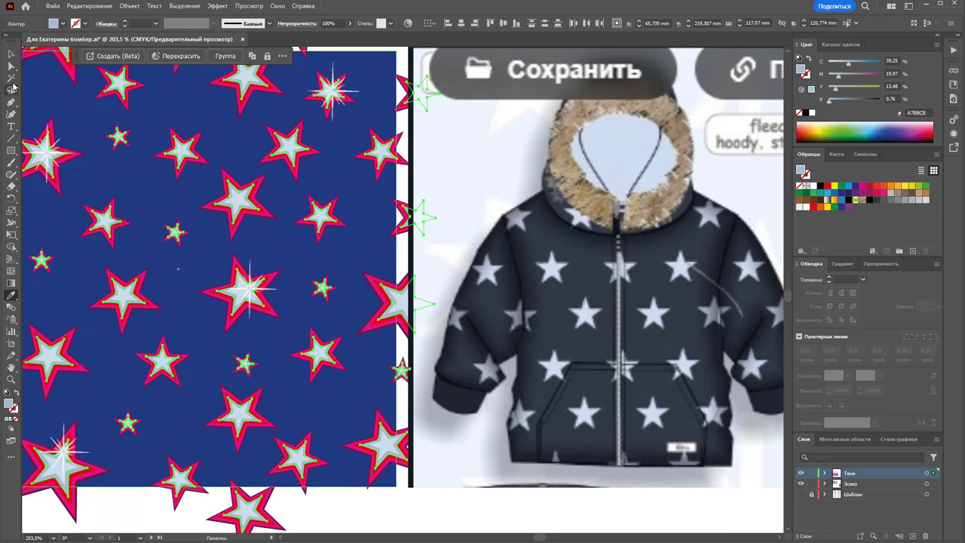
Step: Recolour the red outer star shapes to grey-blue 697D8E, then select all pink star outlines
{"action": "left_click", "coordinate": [12, 78]}
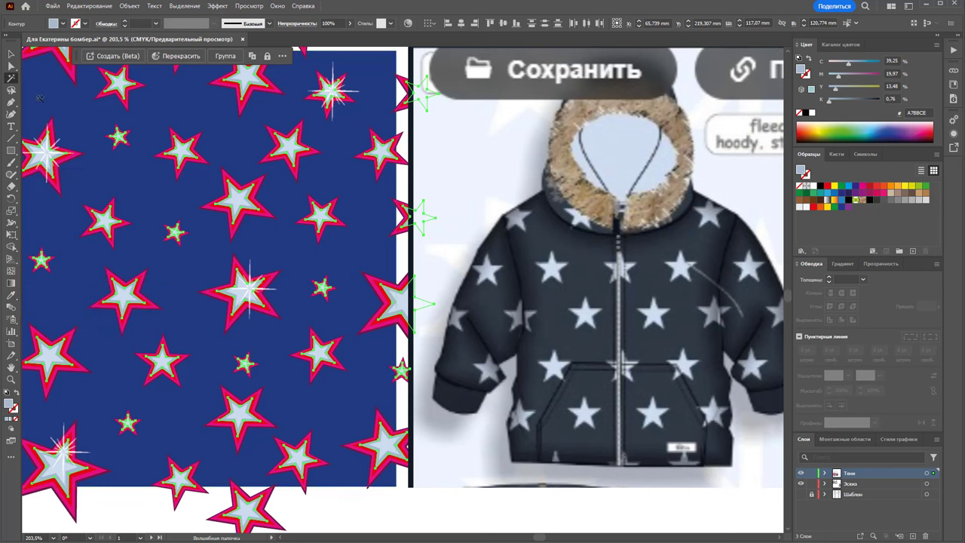
{"action": "left_click", "coordinate": [255, 191]}
{"action": "left_click", "coordinate": [12, 295]}
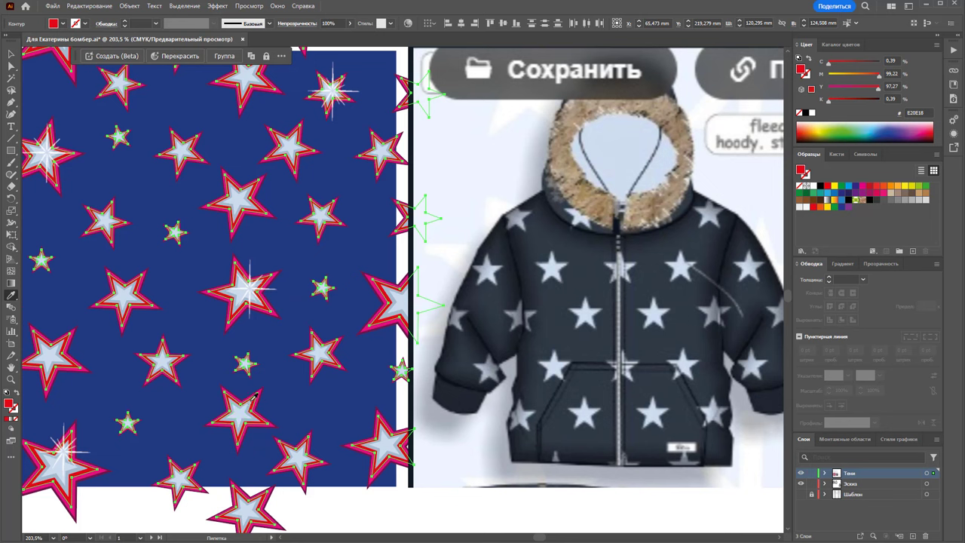
{"action": "left_click", "coordinate": [253, 401]}
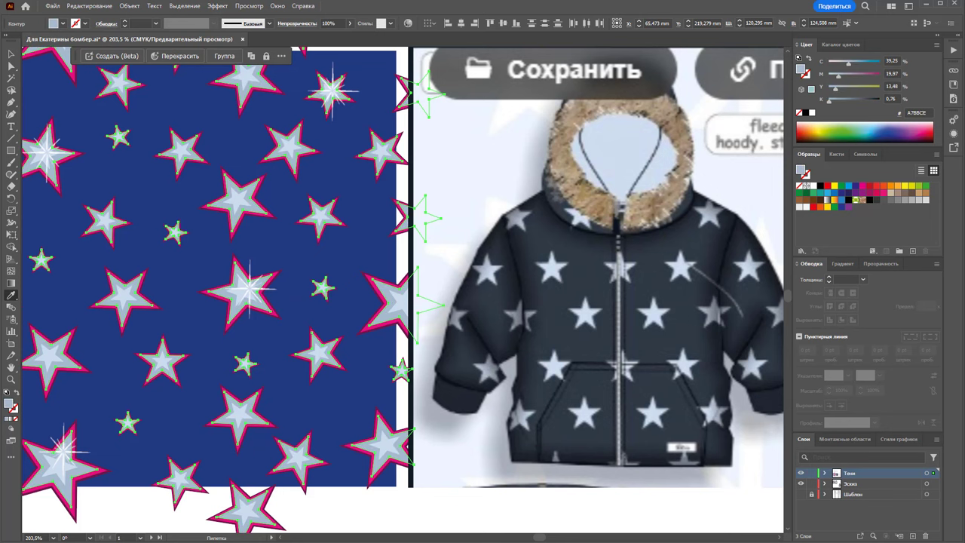
{"action": "double_click", "coordinate": [11, 404]}
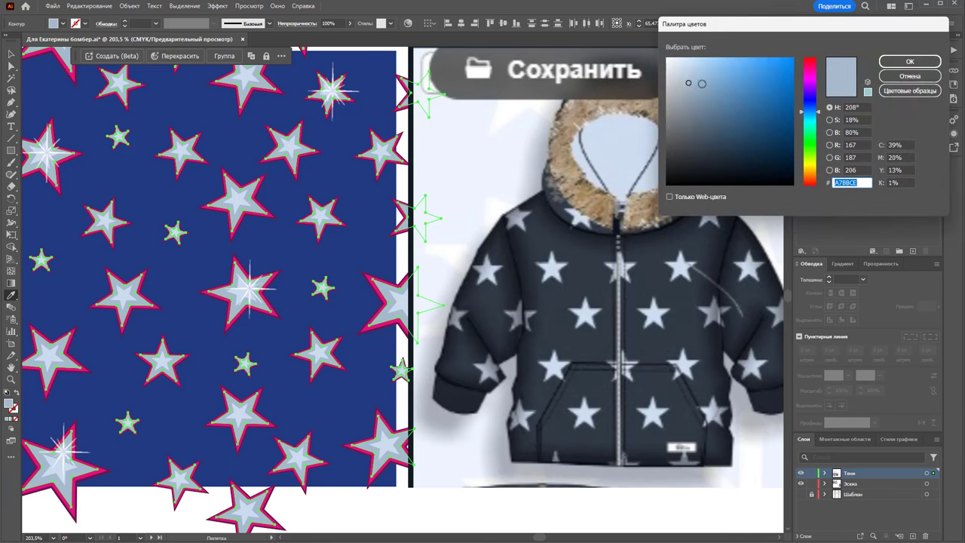
{"action": "left_click_drag", "start_coordinate": [702, 83], "coordinate": [699, 113]}
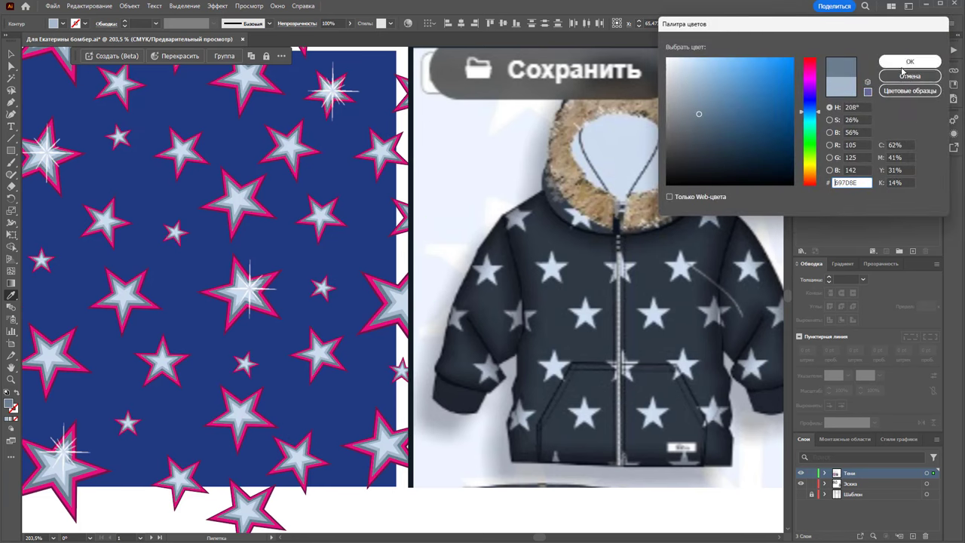
{"action": "left_click", "coordinate": [907, 62]}
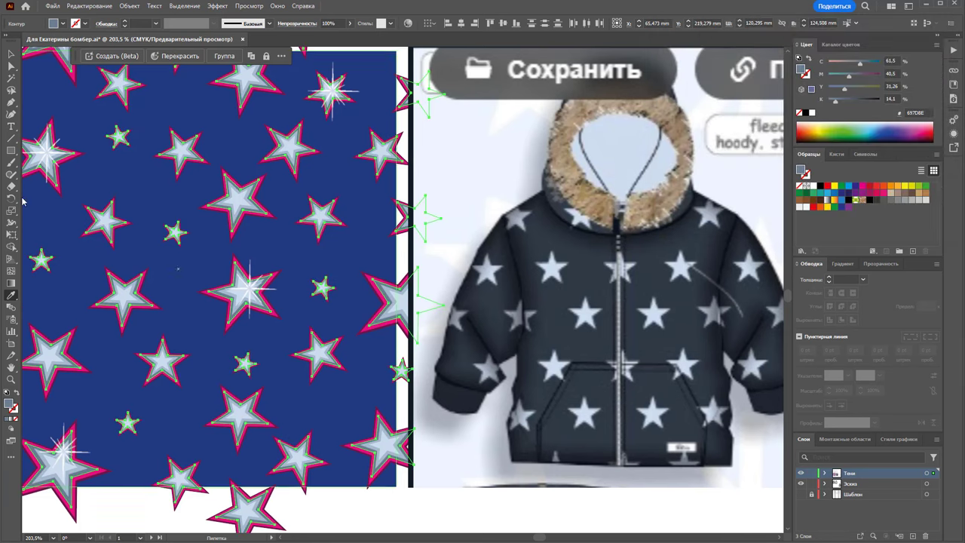
{"action": "left_click", "coordinate": [11, 77]}
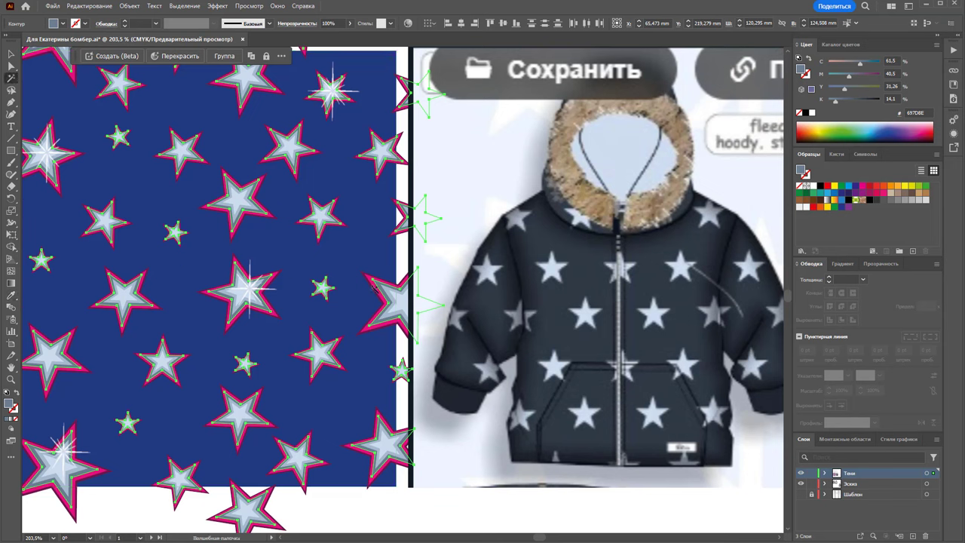
{"action": "left_click", "coordinate": [372, 284]}
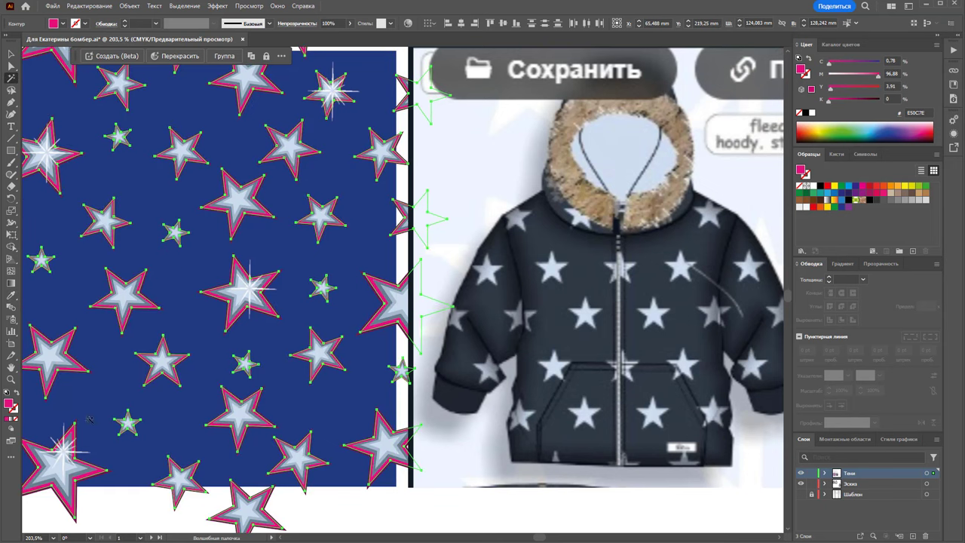
Step: Recolour the pink star outlines to slate grey 526572, then select the maroon outlines
{"action": "left_click", "coordinate": [12, 297]}
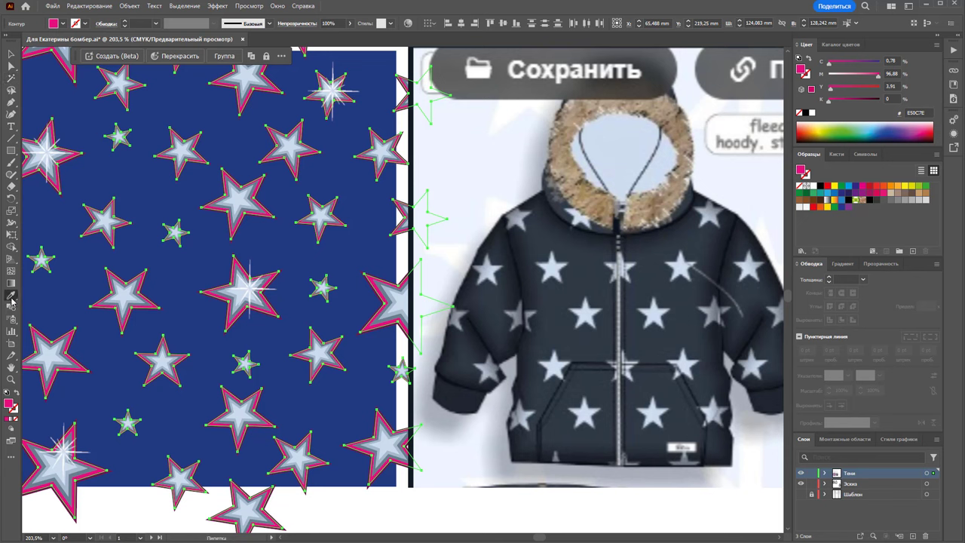
{"action": "left_click", "coordinate": [141, 277]}
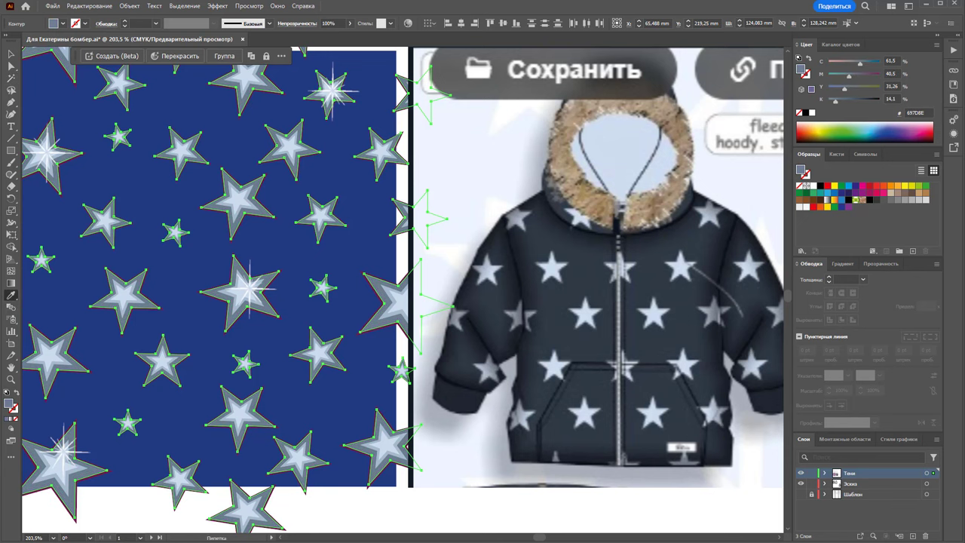
{"action": "double_click", "coordinate": [9, 405]}
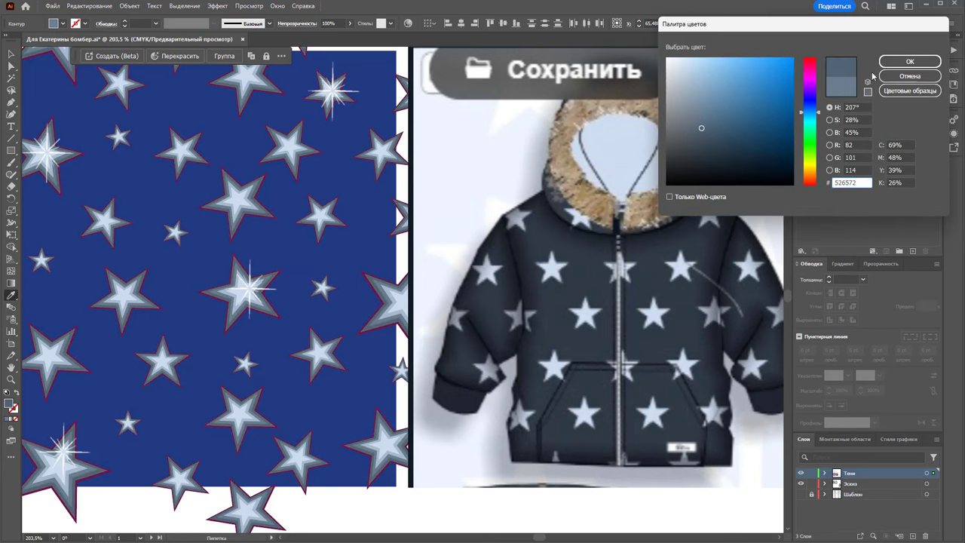
{"action": "left_click", "coordinate": [909, 61]}
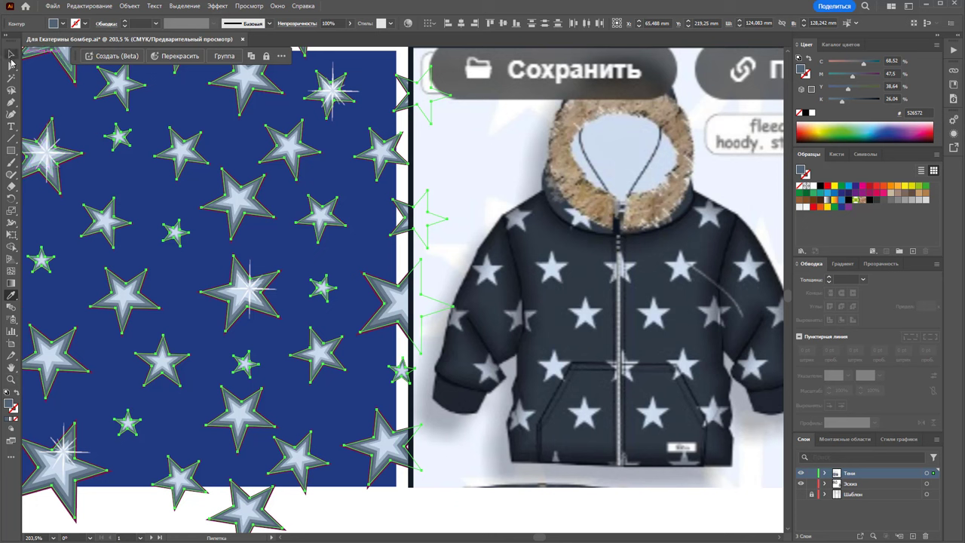
{"action": "left_click", "coordinate": [10, 79]}
{"action": "left_click", "coordinate": [81, 155]}
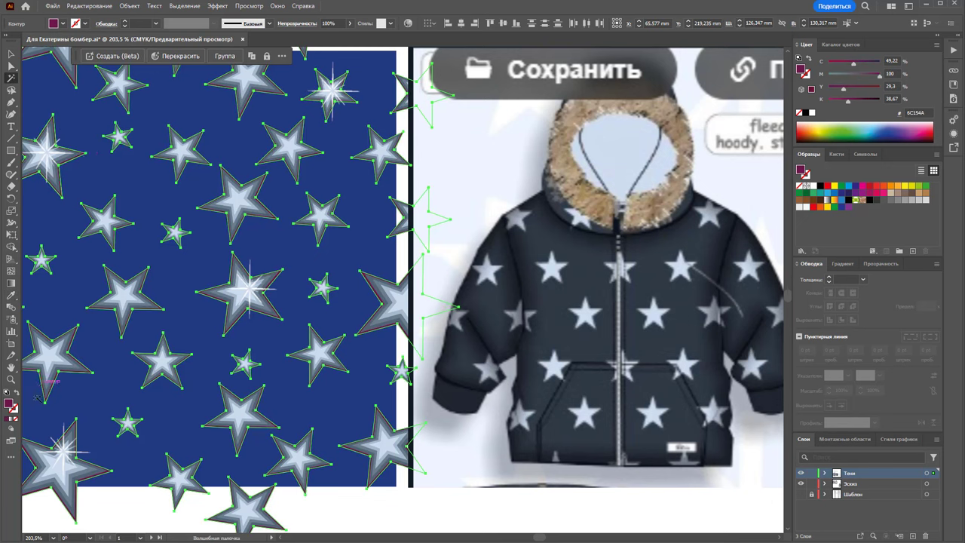
Step: Recolour the maroon star outlines to dark grey 37444F
{"action": "double_click", "coordinate": [10, 404]}
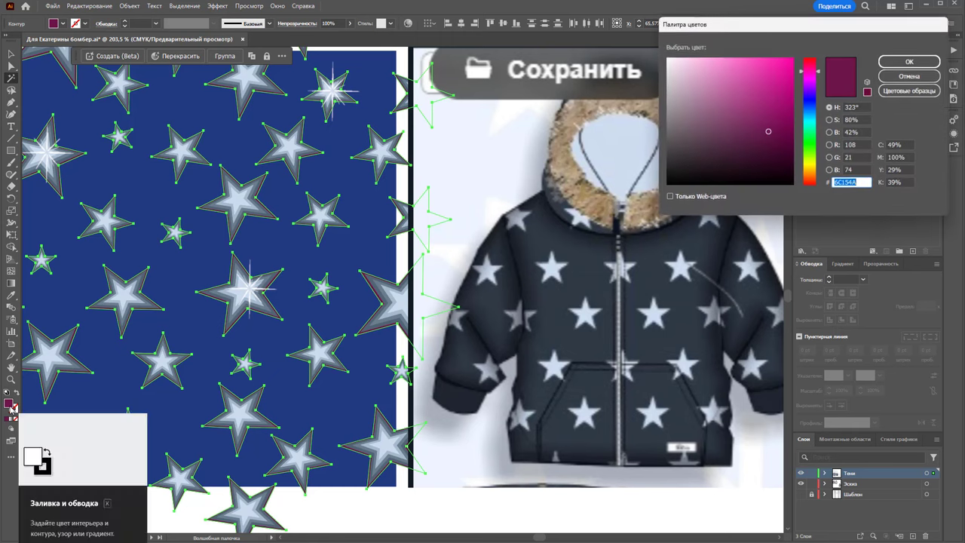
{"action": "left_click", "coordinate": [910, 76]}
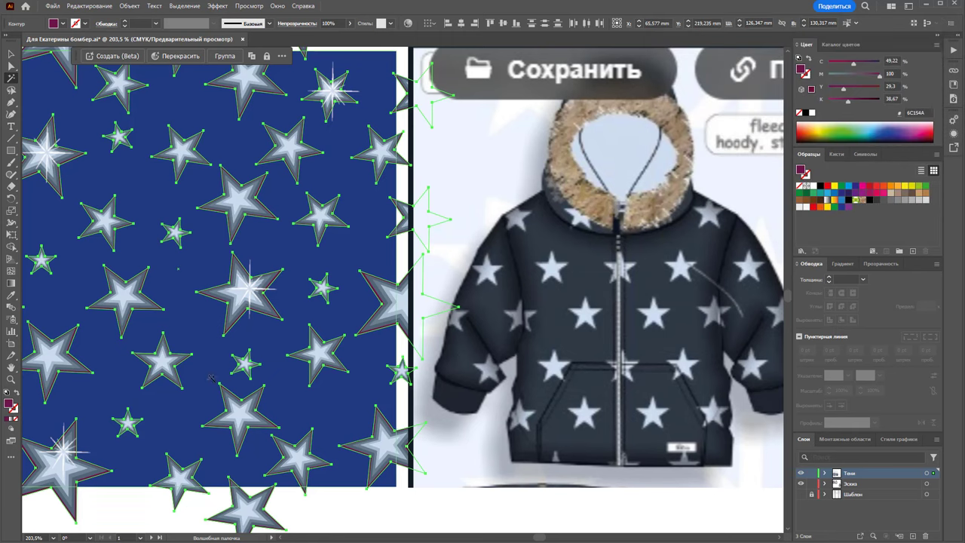
{"action": "left_click", "coordinate": [11, 294]}
{"action": "left_click", "coordinate": [161, 303]}
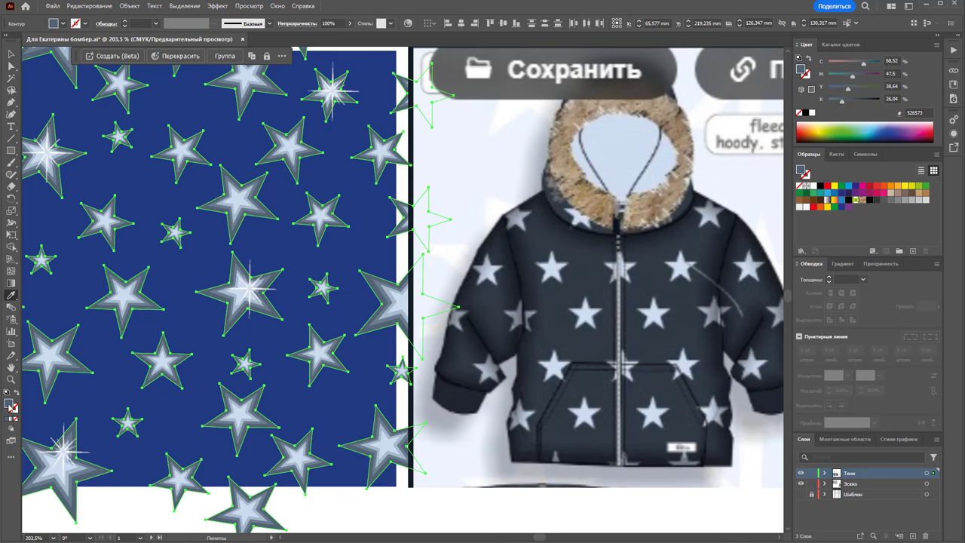
{"action": "double_click", "coordinate": [8, 402]}
{"action": "left_click_drag", "start_coordinate": [701, 128], "coordinate": [705, 144]}
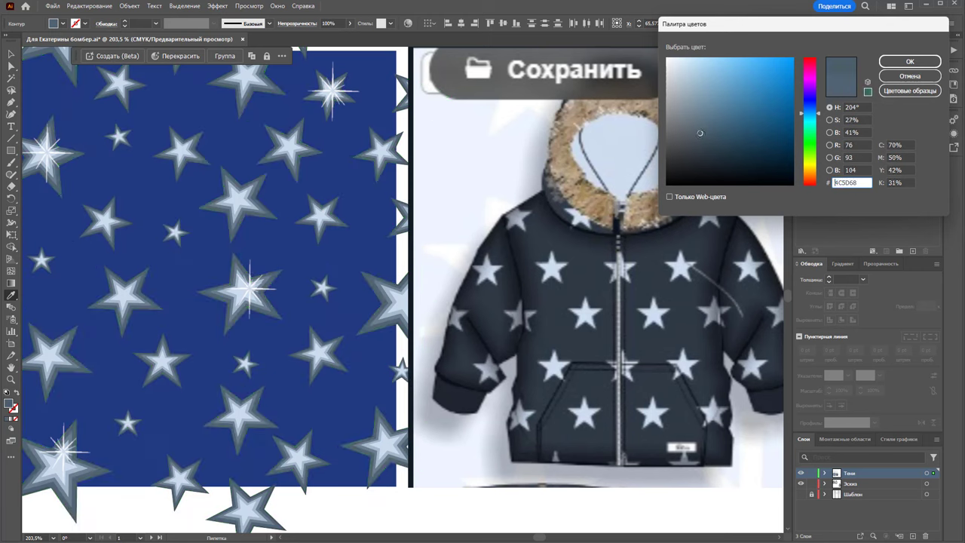
{"action": "left_click_drag", "start_coordinate": [828, 115], "coordinate": [822, 113]}
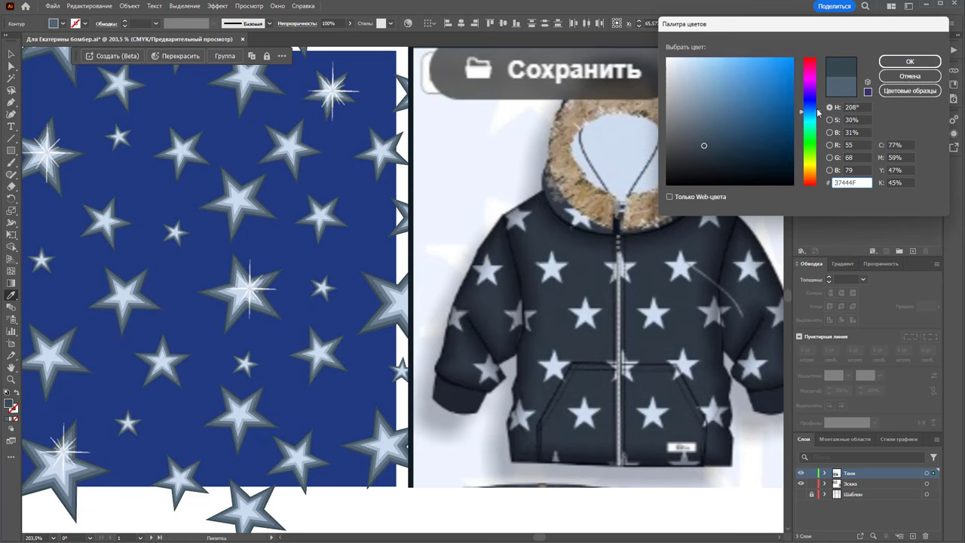
{"action": "left_click", "coordinate": [910, 62]}
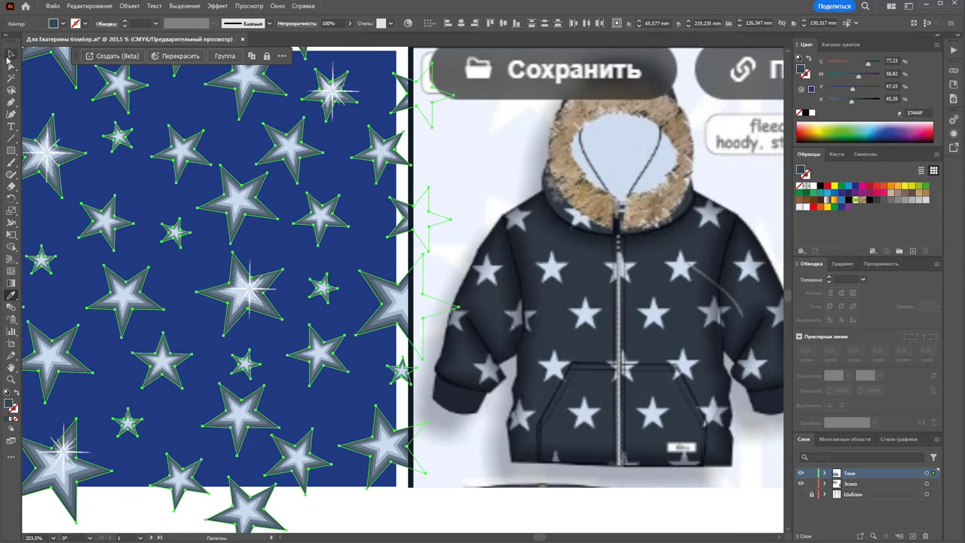
Step: Fill the blue background rectangle behind the stars with the jacket's dark navy
{"action": "left_click", "coordinate": [11, 53]}
{"action": "left_click", "coordinate": [413, 518]}
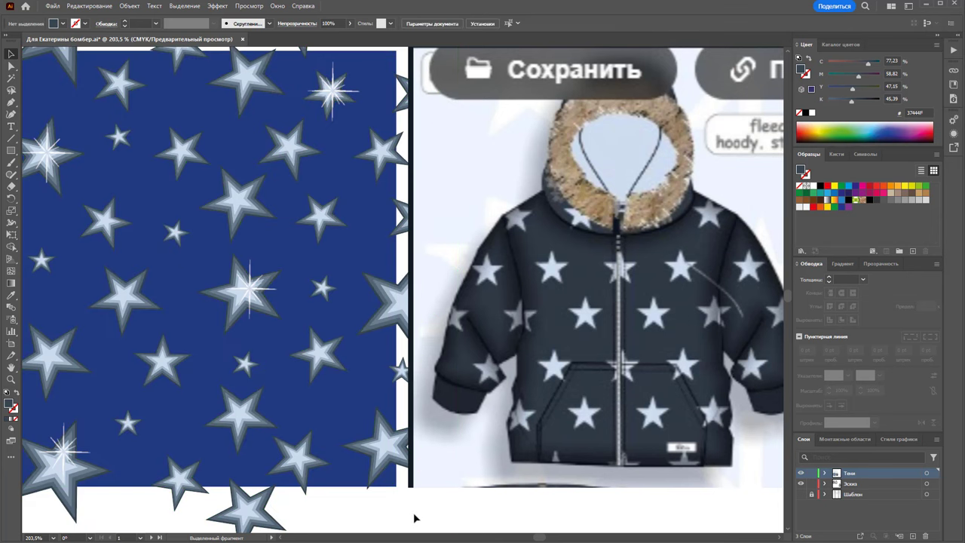
{"action": "left_click", "coordinate": [386, 407]}
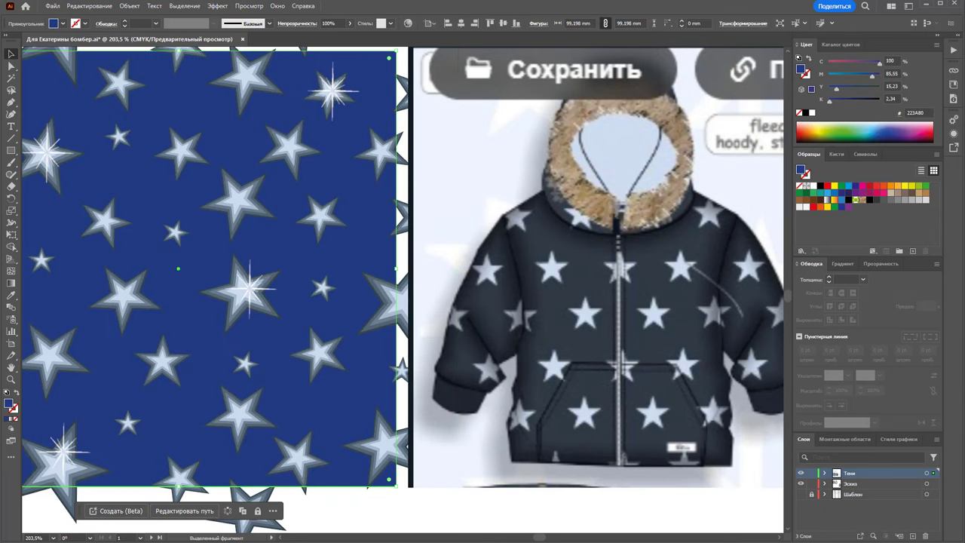
{"action": "left_click", "coordinate": [11, 295]}
{"action": "left_click", "coordinate": [584, 339]}
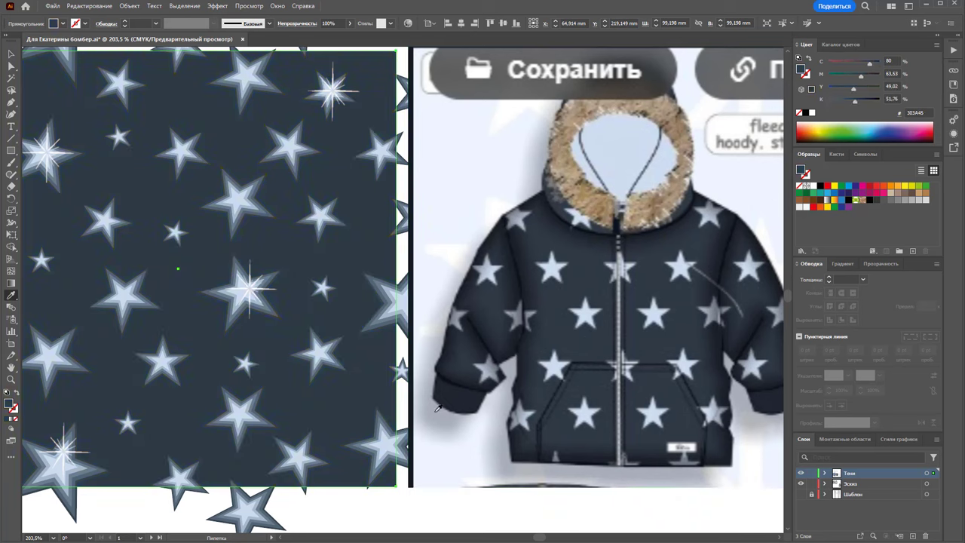
{"action": "left_click", "coordinate": [11, 53]}
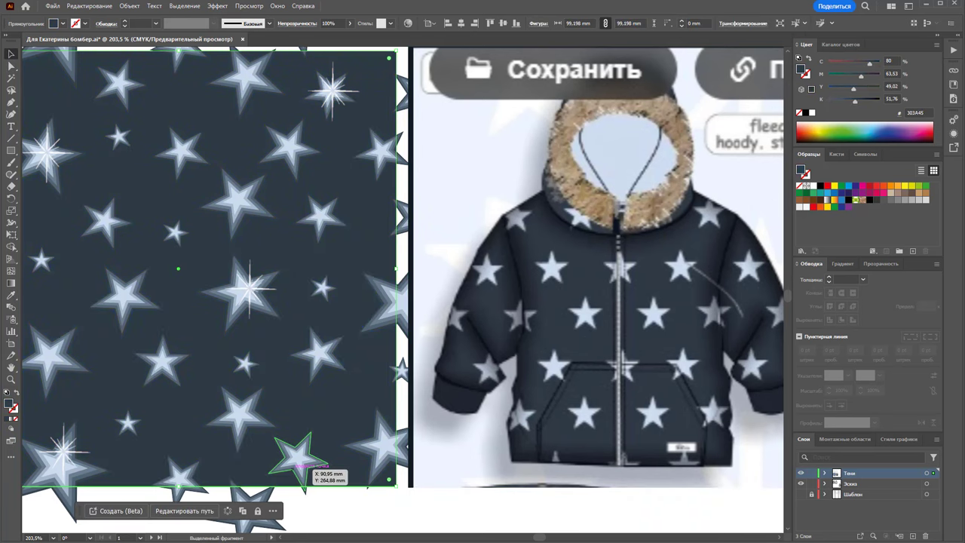
Step: Nudge the whole star pattern slightly to the left
{"action": "left_click", "coordinate": [384, 523]}
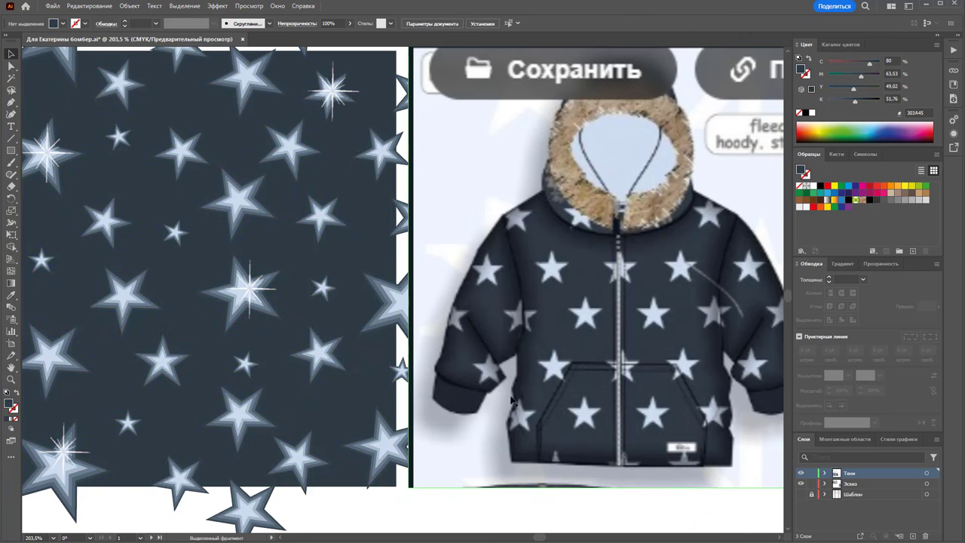
{"action": "key", "text": "z"}
{"action": "key", "text": "ctrl+minus"}
{"action": "key", "text": "ctrl+minus"}
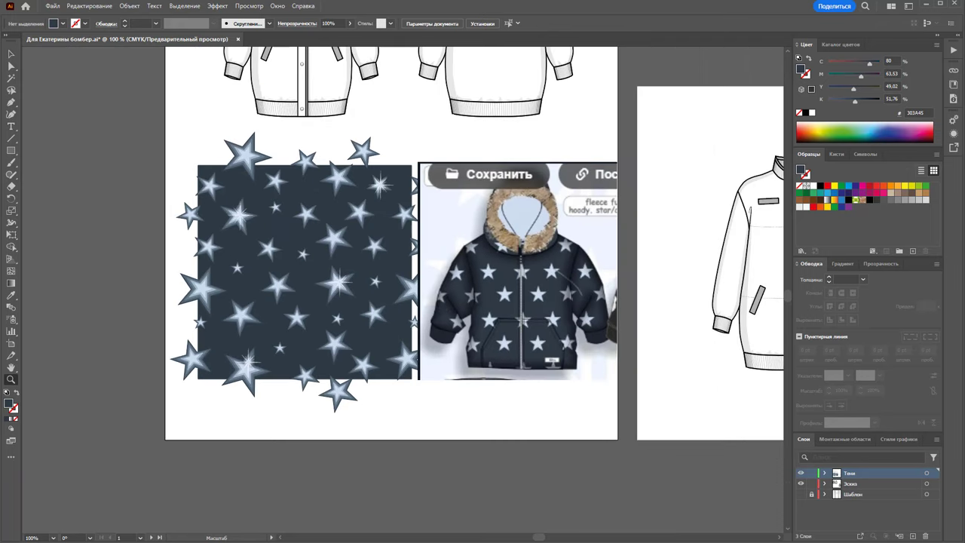
{"action": "left_click", "coordinate": [15, 51]}
{"action": "left_click_drag", "start_coordinate": [173, 146], "coordinate": [406, 415]}
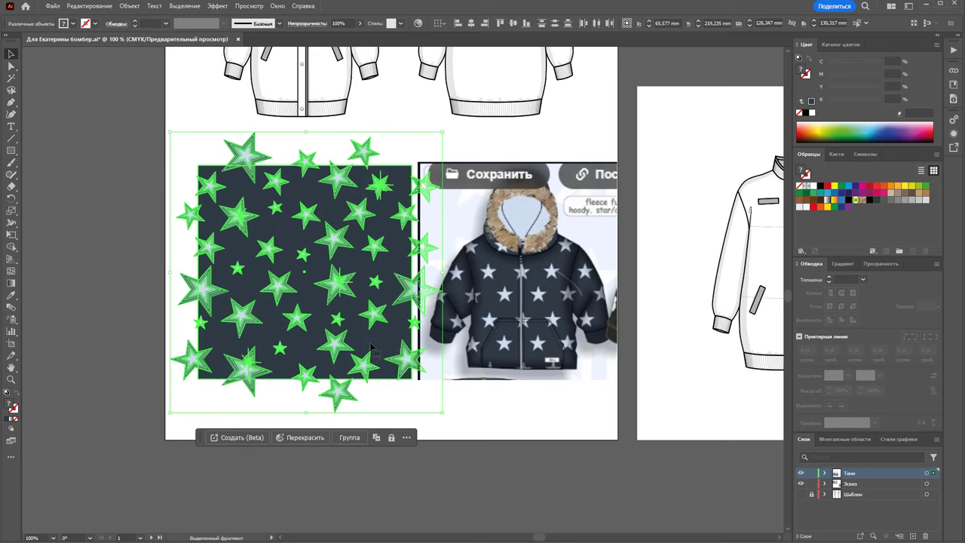
{"action": "left_click_drag", "start_coordinate": [375, 348], "coordinate": [354, 348]}
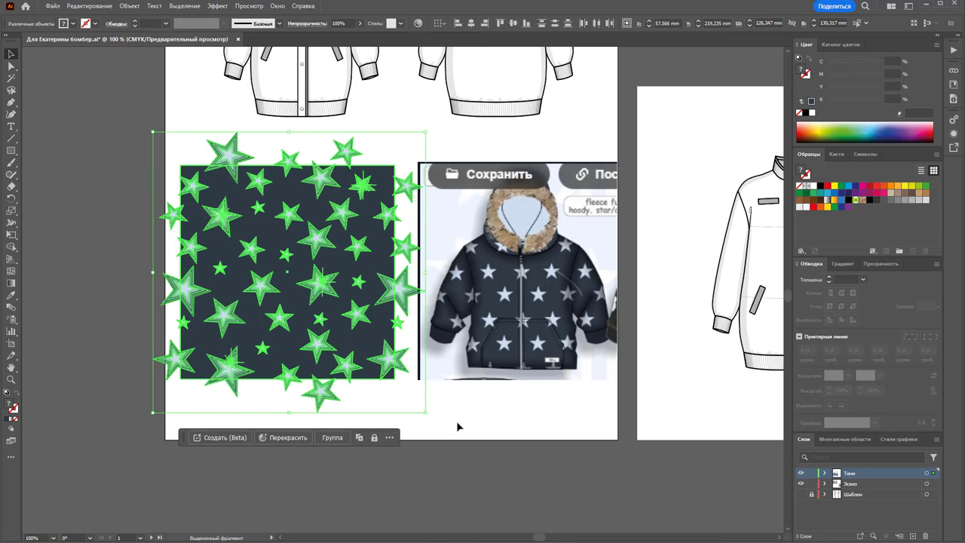
{"action": "left_click", "coordinate": [456, 426]}
Step: Send the dark background rectangle to the back, behind all the stars
{"action": "left_click", "coordinate": [370, 383]}
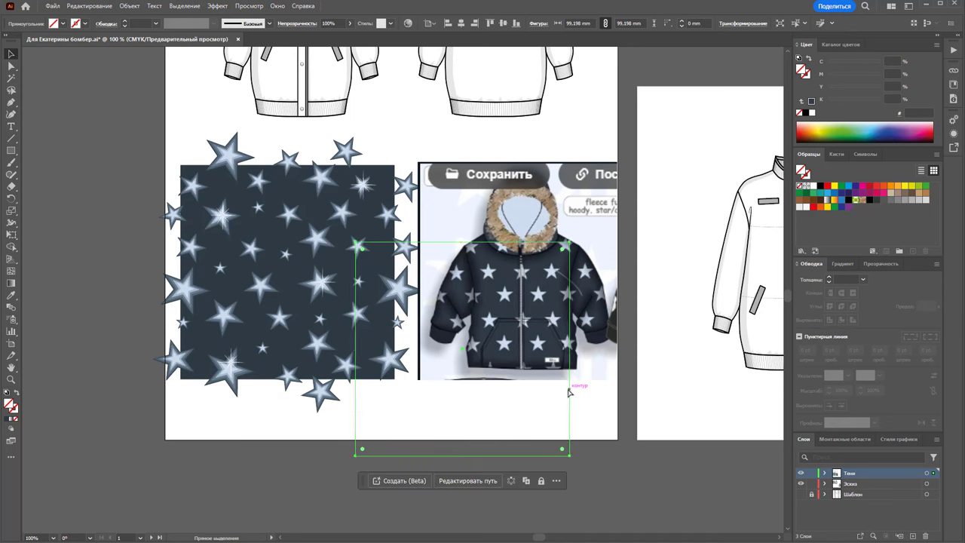
{"action": "right_click", "coordinate": [378, 213]}
{"action": "mouse_move", "coordinate": [410, 466]}
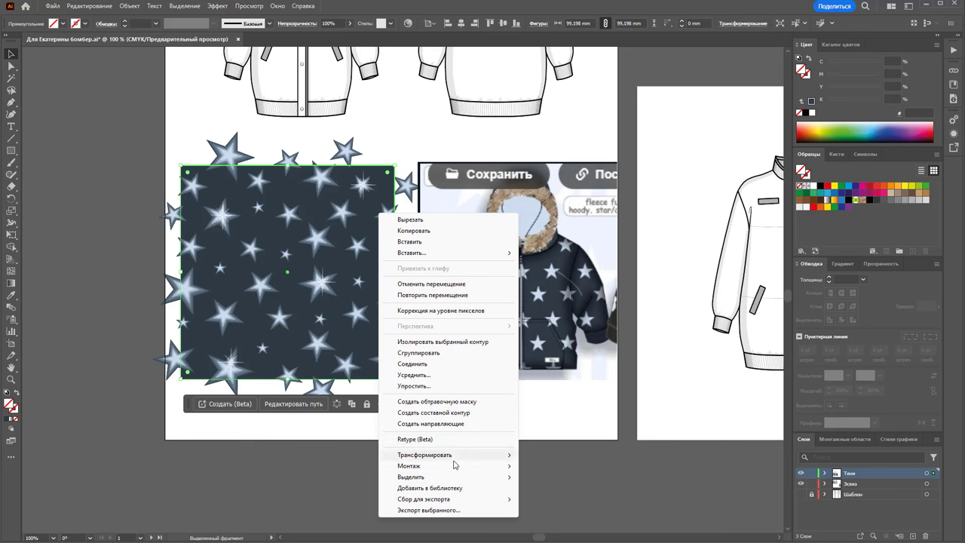
{"action": "left_click", "coordinate": [570, 500]}
{"action": "left_click", "coordinate": [487, 444]}
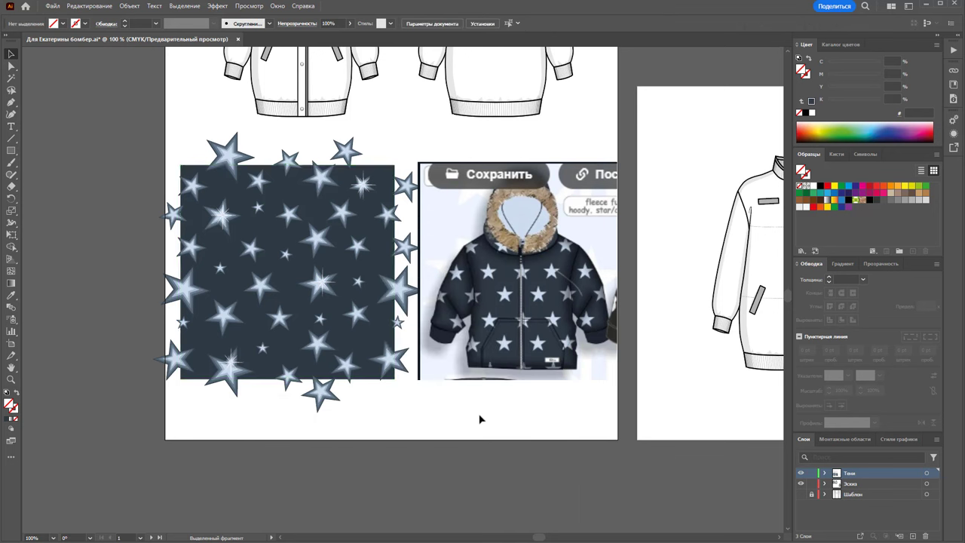
Step: Try moving the star pattern over the jacket image, undo it, and zoom out to both artboards
{"action": "left_click_drag", "start_coordinate": [164, 143], "coordinate": [408, 415]}
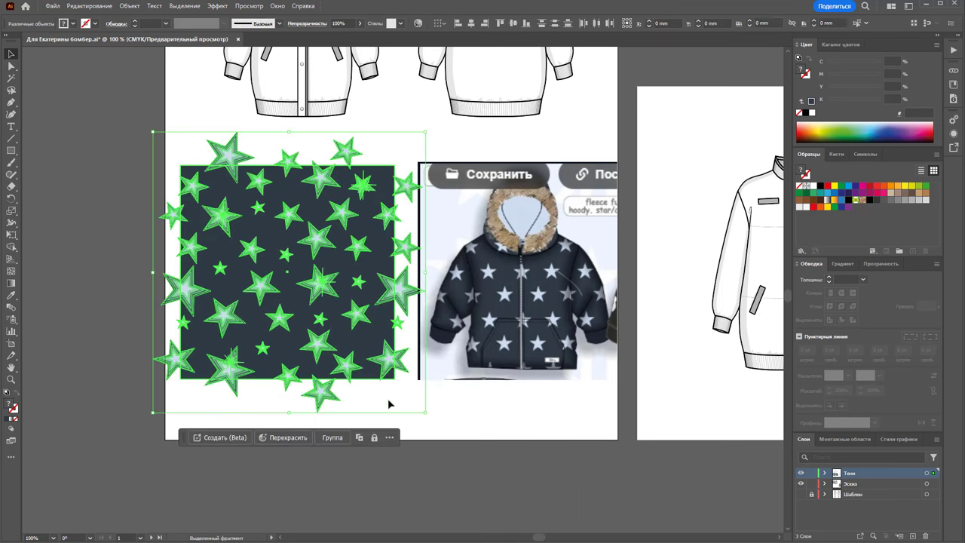
{"action": "mouse_move", "coordinate": [383, 295]}
{"action": "left_mouse_down"}
{"action": "mouse_move", "coordinate": [594, 300]}
{"action": "mouse_move", "coordinate": [888, 237]}
{"action": "left_mouse_up"}
{"action": "key", "text": "ctrl+z"}
{"action": "left_click", "coordinate": [627, 445]}
{"action": "key", "text": "z"}
{"action": "key", "text": "ctrl+minus"}
{"action": "key", "text": "ctrl+minus"}
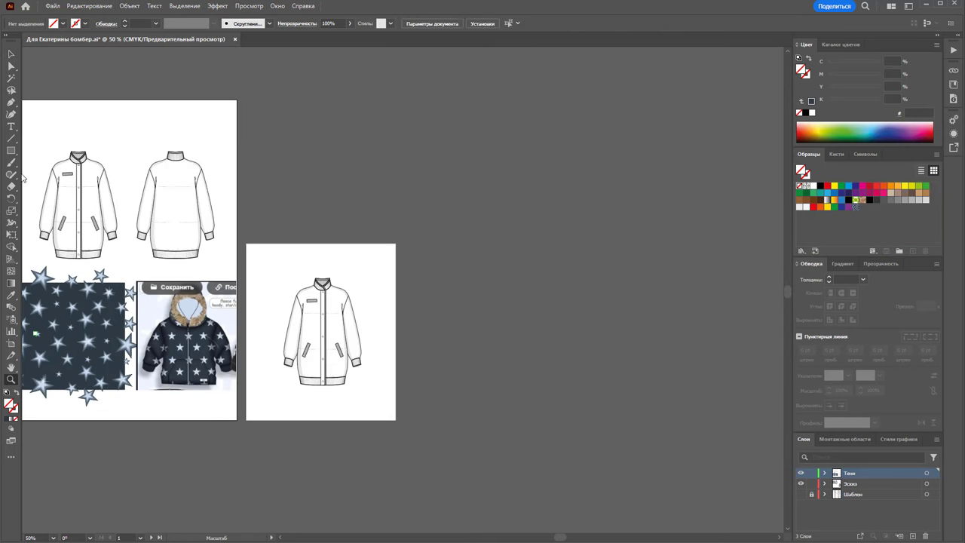
Step: Draw a tall rectangle, about 255.9 × 314.9 mm, filled with the star pattern
{"action": "left_click", "coordinate": [10, 151]}
{"action": "left_click_drag", "start_coordinate": [411, 79], "coordinate": [687, 419]}
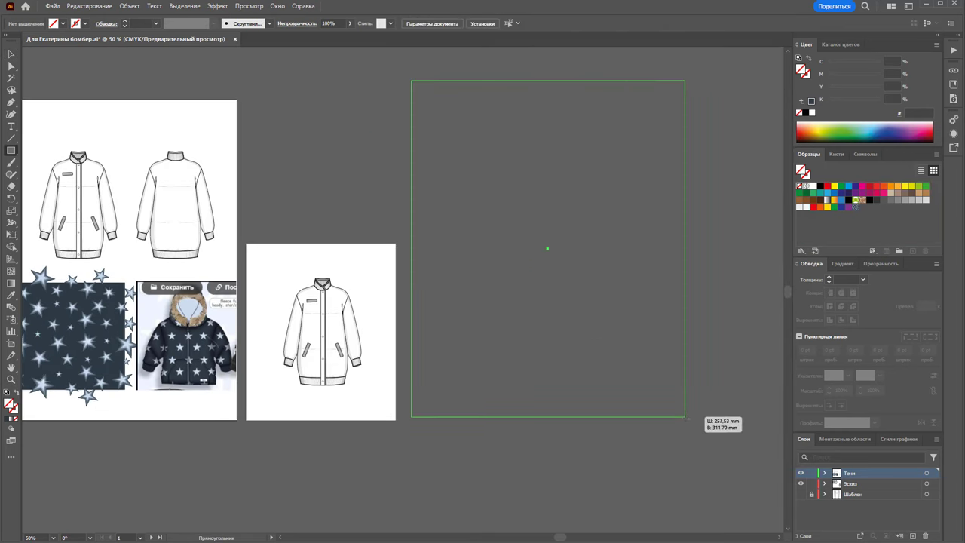
{"action": "left_click", "coordinate": [855, 206]}
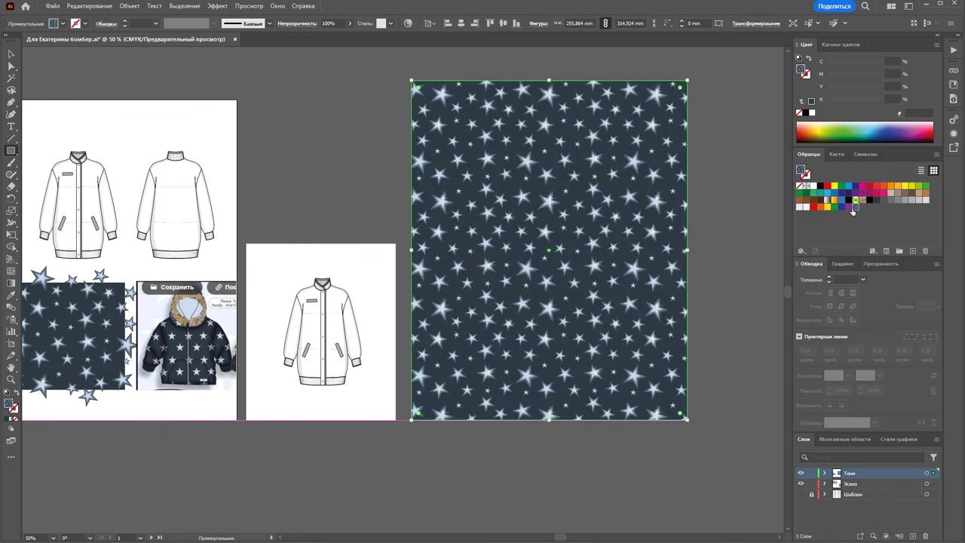
Step: Zoom in to about 170% on the central jacket sketch
{"action": "left_click", "coordinate": [11, 379]}
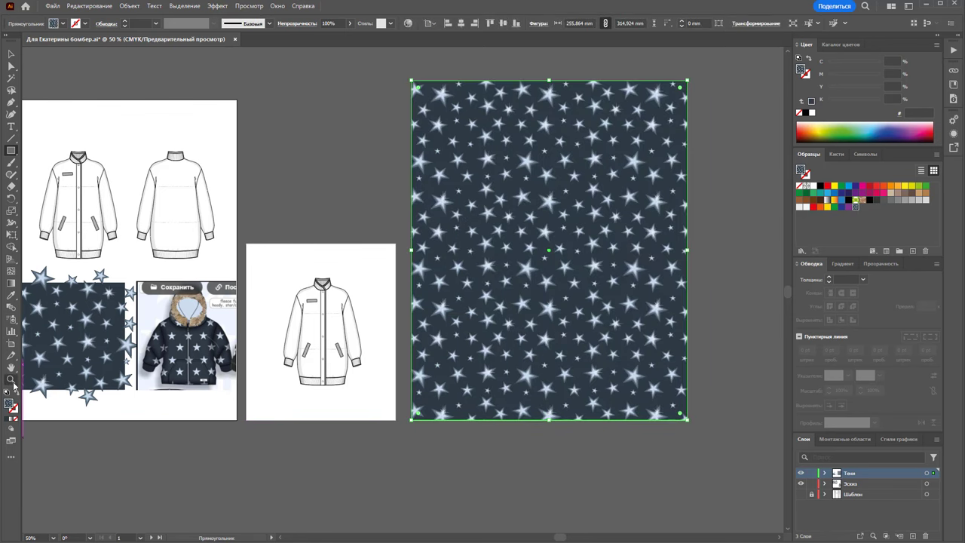
{"action": "left_click", "coordinate": [323, 325]}
{"action": "left_click_drag", "start_coordinate": [384, 306], "coordinate": [417, 282]}
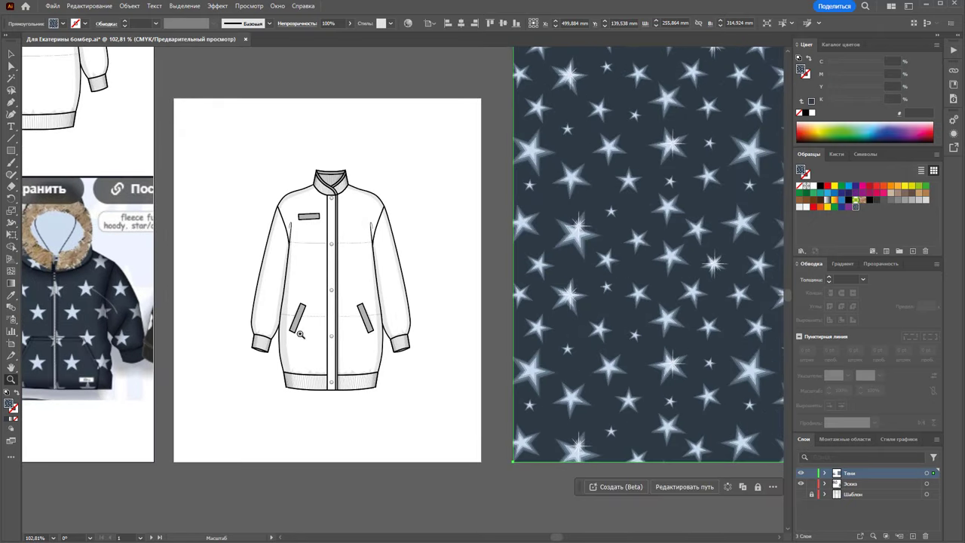
{"action": "left_click_drag", "start_coordinate": [257, 297], "coordinate": [278, 340]}
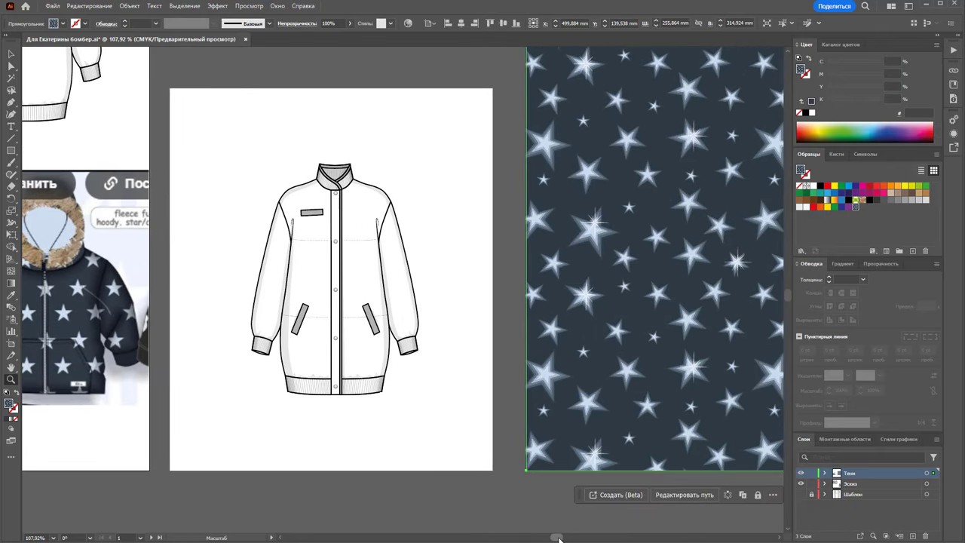
{"action": "left_click_drag", "start_coordinate": [558, 538], "coordinate": [555, 538]}
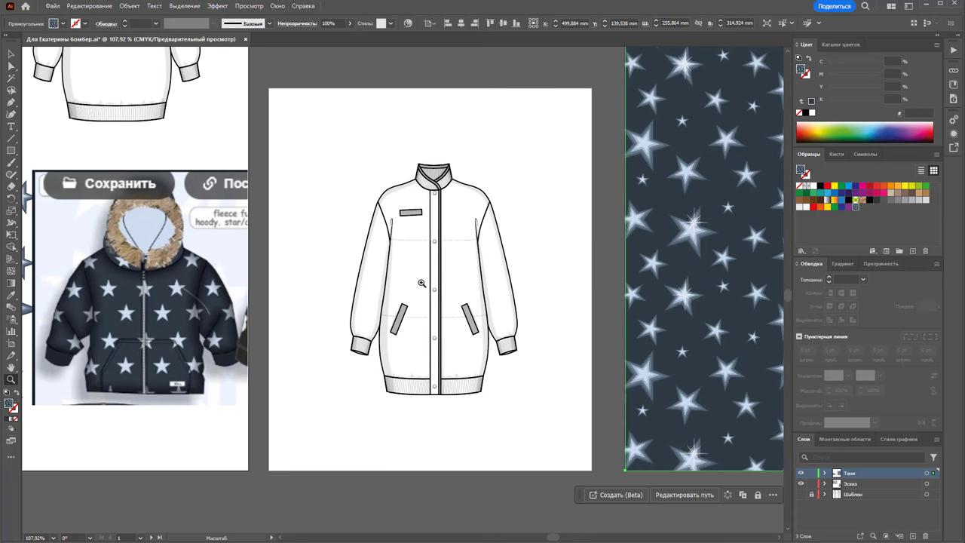
{"action": "left_click_drag", "start_coordinate": [421, 282], "coordinate": [487, 352]}
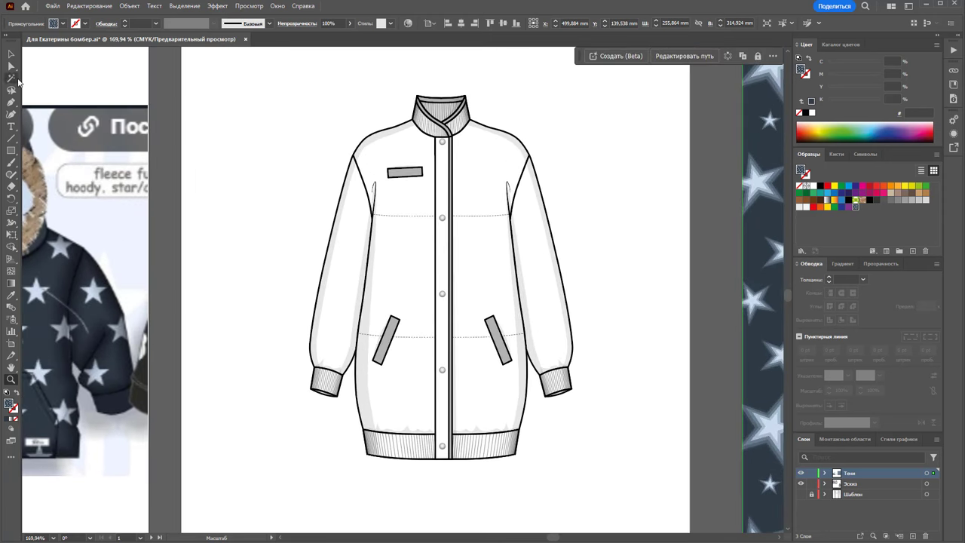
Step: Fill the jacket's body, both sleeves and central placket with the dark star pattern
{"action": "left_click", "coordinate": [12, 67]}
{"action": "left_click", "coordinate": [341, 274]}
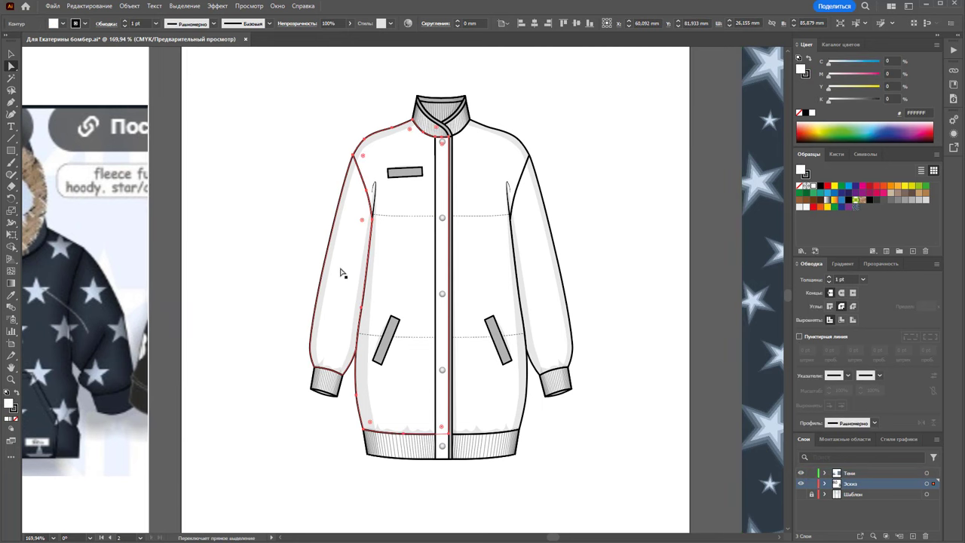
{"action": "left_click", "coordinate": [528, 275], "text": "shift"}
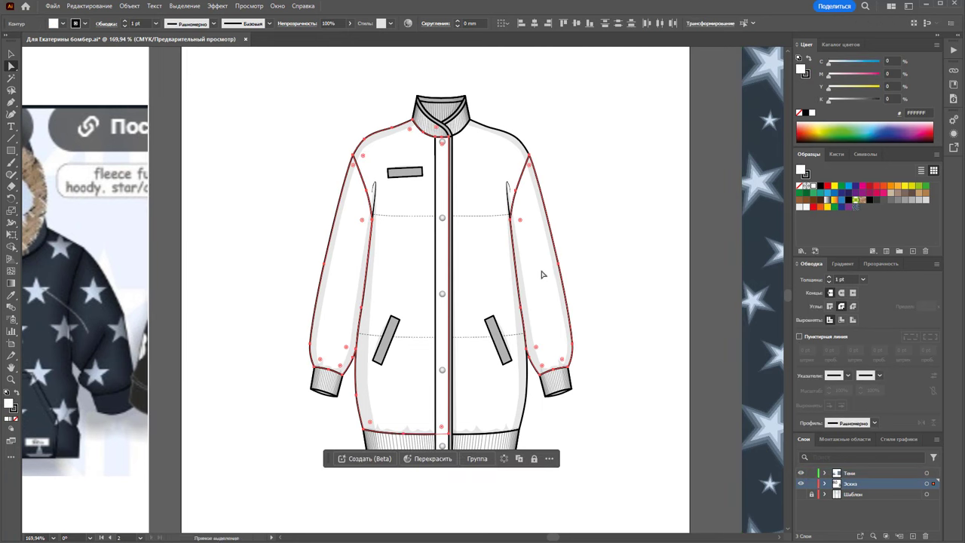
{"action": "left_click", "coordinate": [441, 170], "text": "shift"}
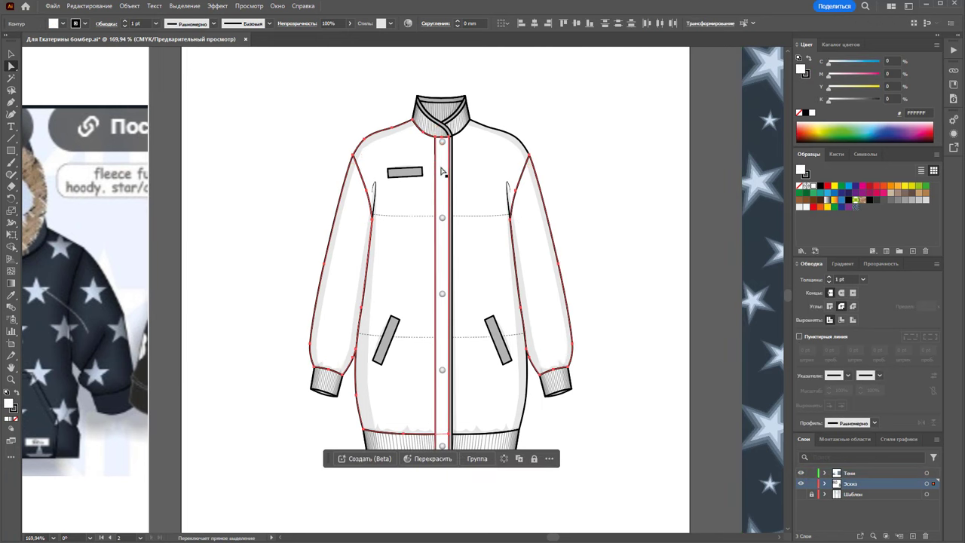
{"action": "left_click", "coordinate": [855, 206]}
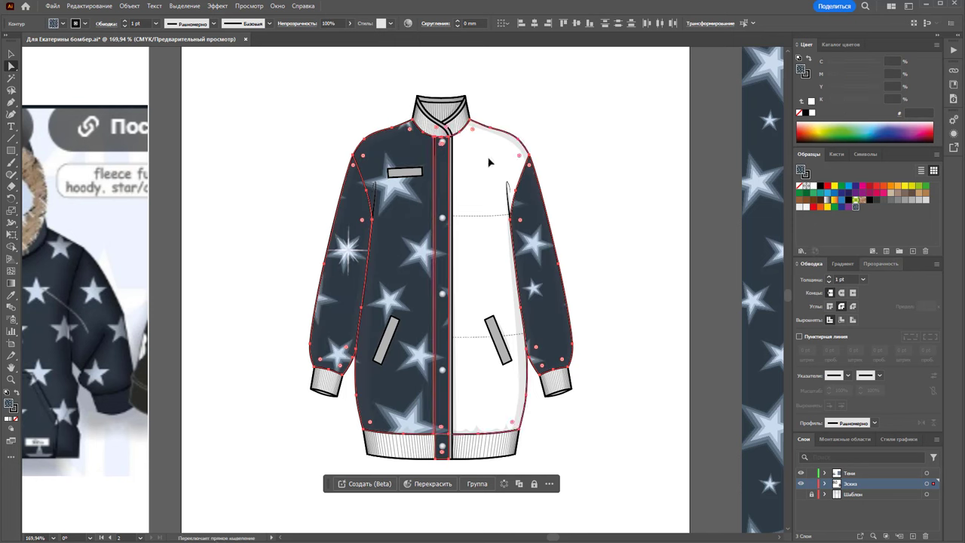
{"action": "key", "text": "x"}
{"action": "left_click", "coordinate": [855, 207]}
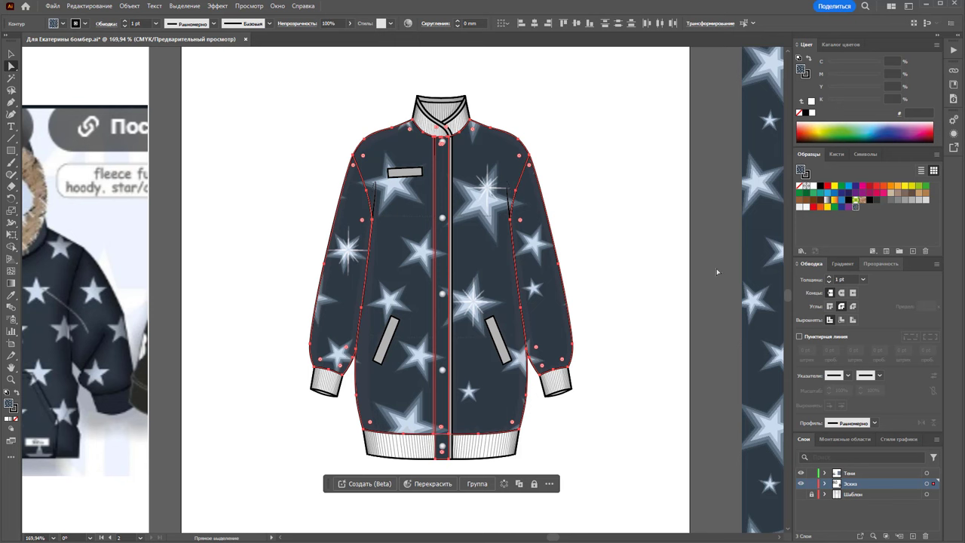
{"action": "double_click", "coordinate": [11, 210]}
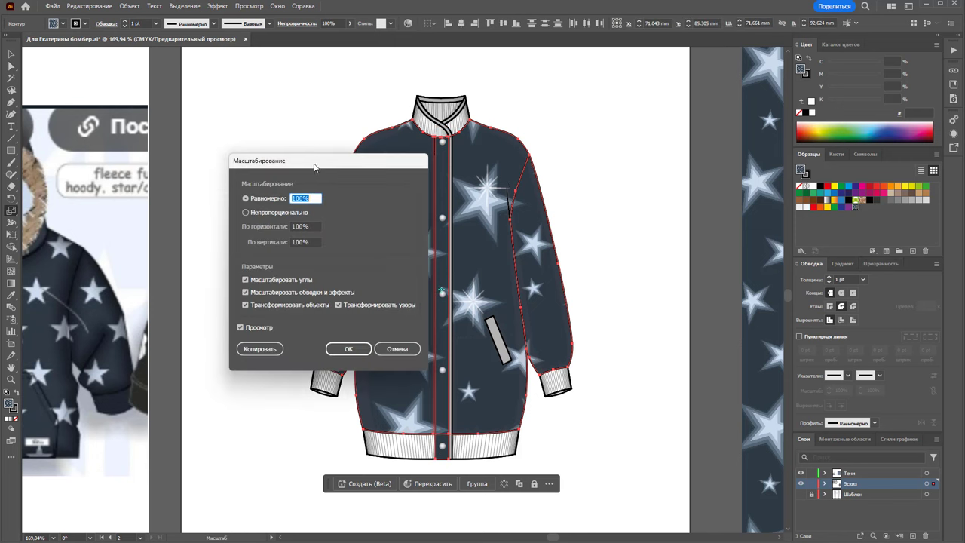
Step: Scale only the star pattern to 50%, with Scale Corners and Transform Objects off
{"action": "left_click_drag", "start_coordinate": [314, 166], "coordinate": [694, 118]}
{"action": "left_click", "coordinate": [628, 232]}
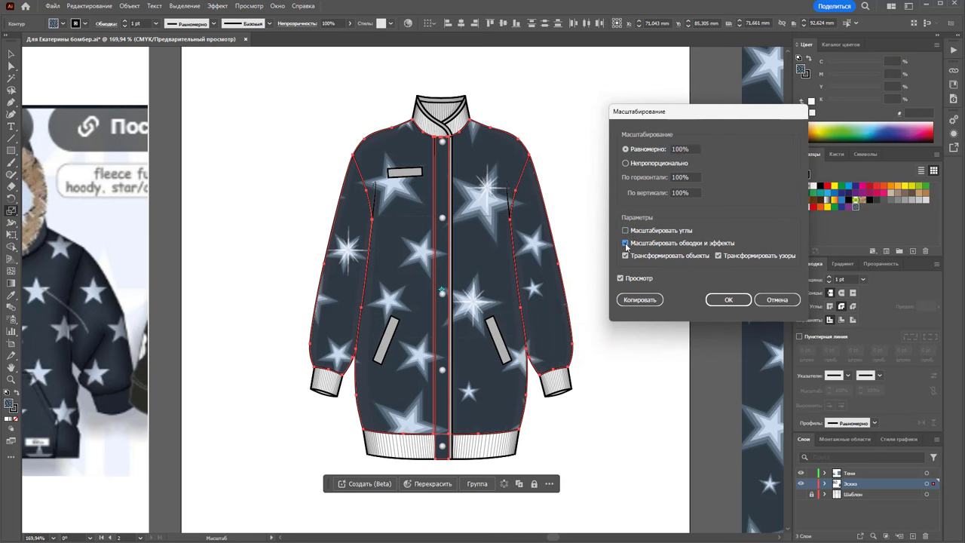
{"action": "left_click", "coordinate": [625, 256]}
{"action": "type", "text": "50"}
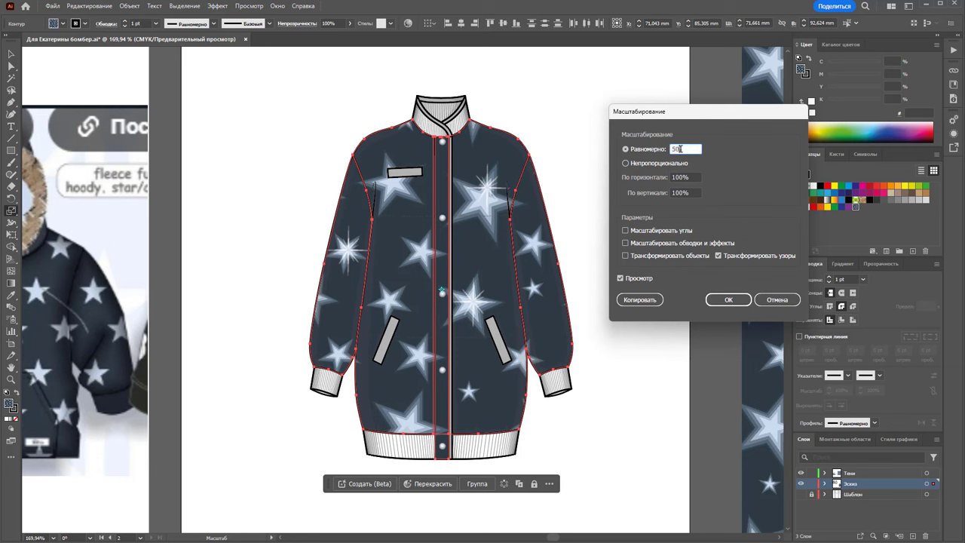
{"action": "left_click", "coordinate": [621, 279]}
{"action": "left_click", "coordinate": [621, 278]}
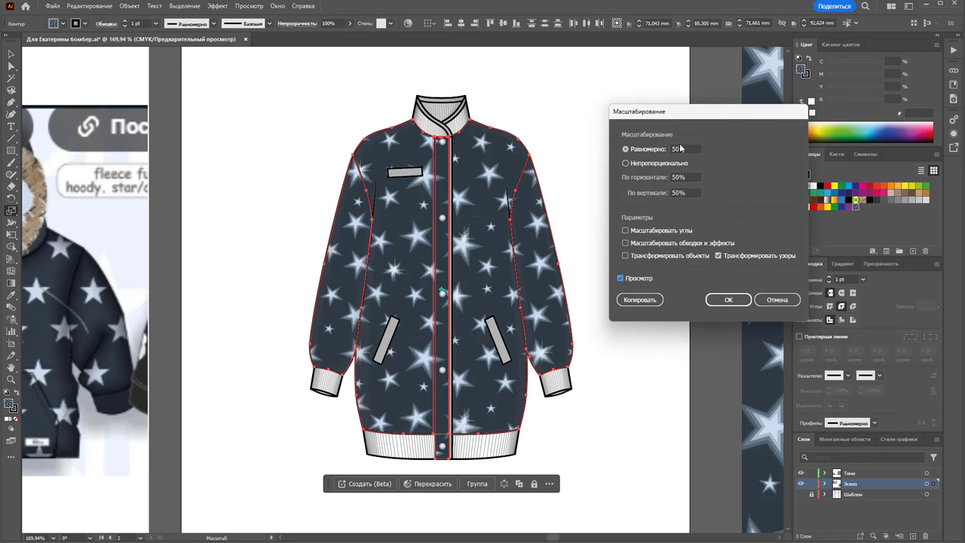
{"action": "left_click", "coordinate": [742, 301]}
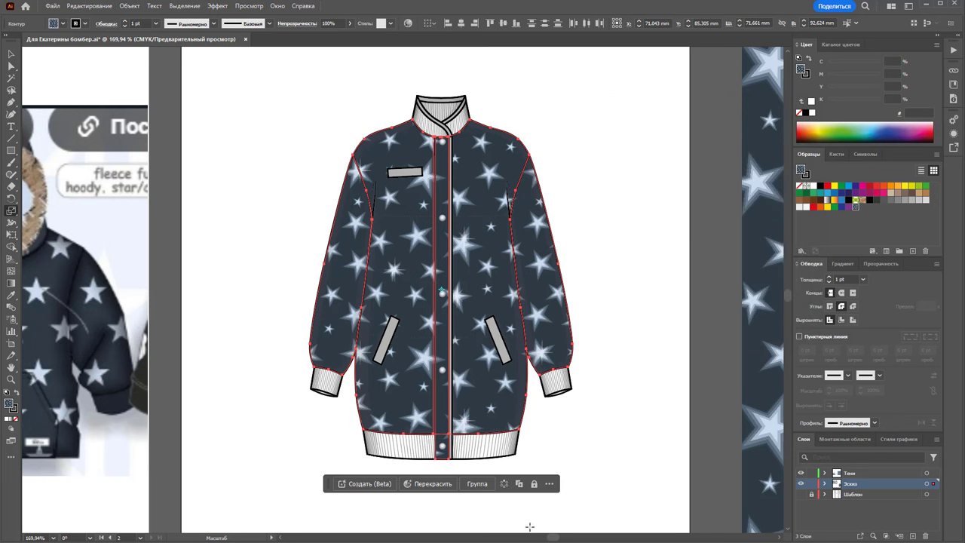
{"action": "left_click_drag", "start_coordinate": [560, 536], "coordinate": [547, 536]}
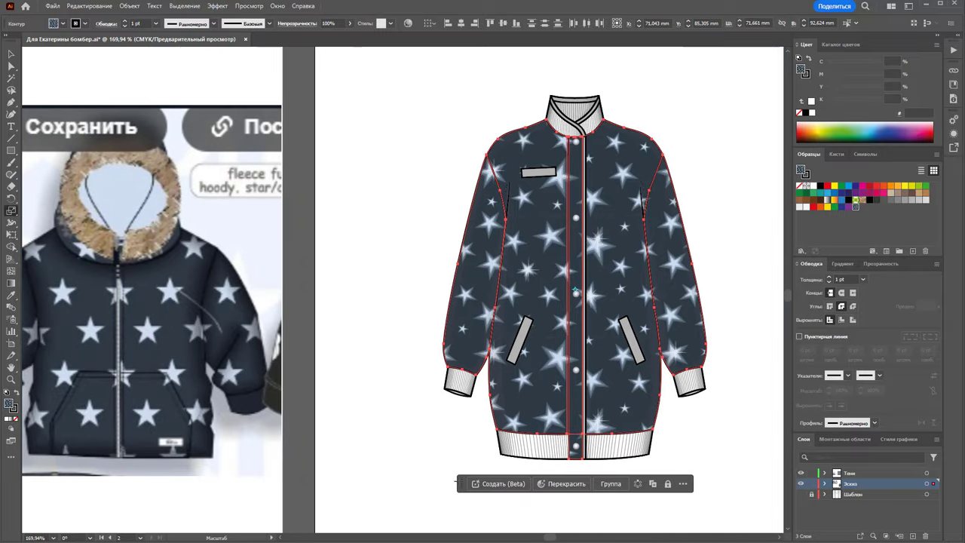
{"action": "key", "text": "v"}
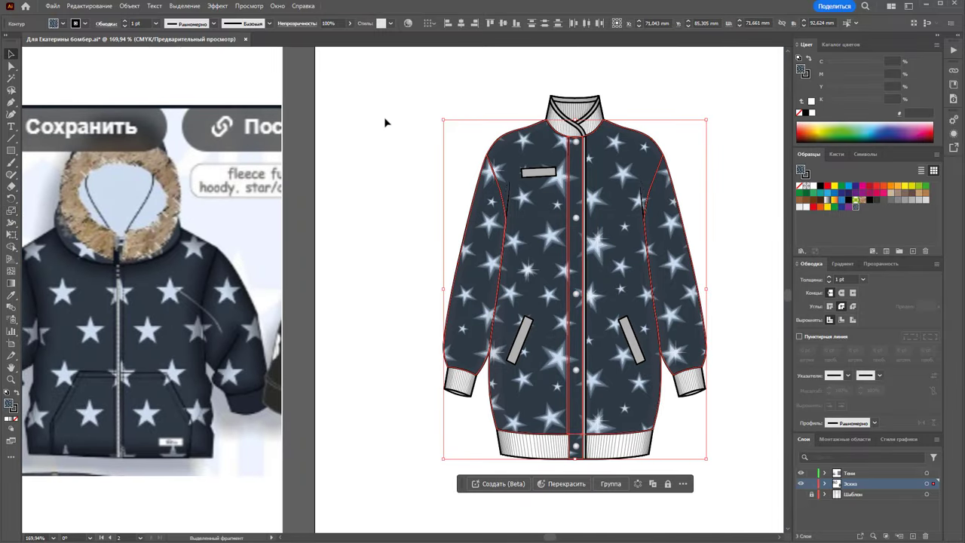
{"action": "left_click", "coordinate": [384, 122]}
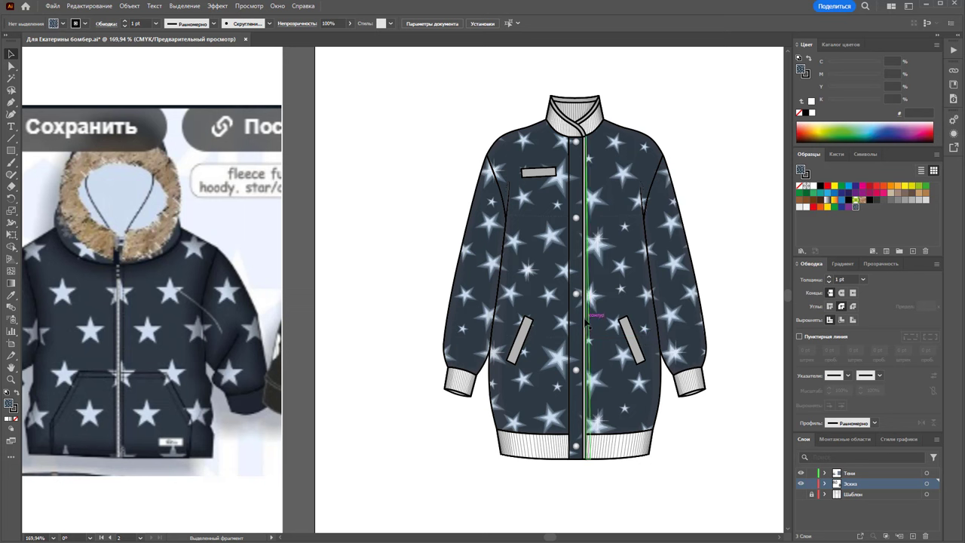
{"action": "left_click", "coordinate": [585, 323]}
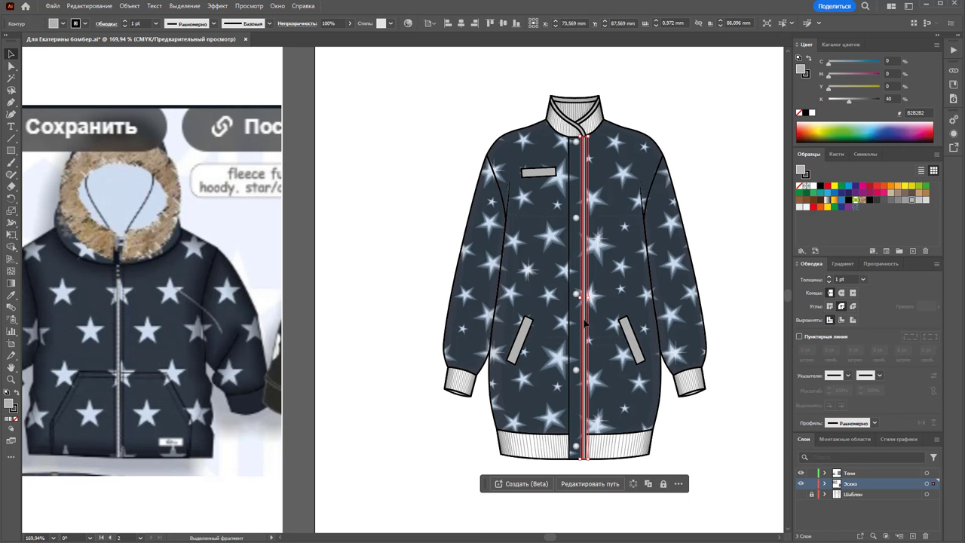
{"action": "left_click", "coordinate": [590, 119], "text": "shift"}
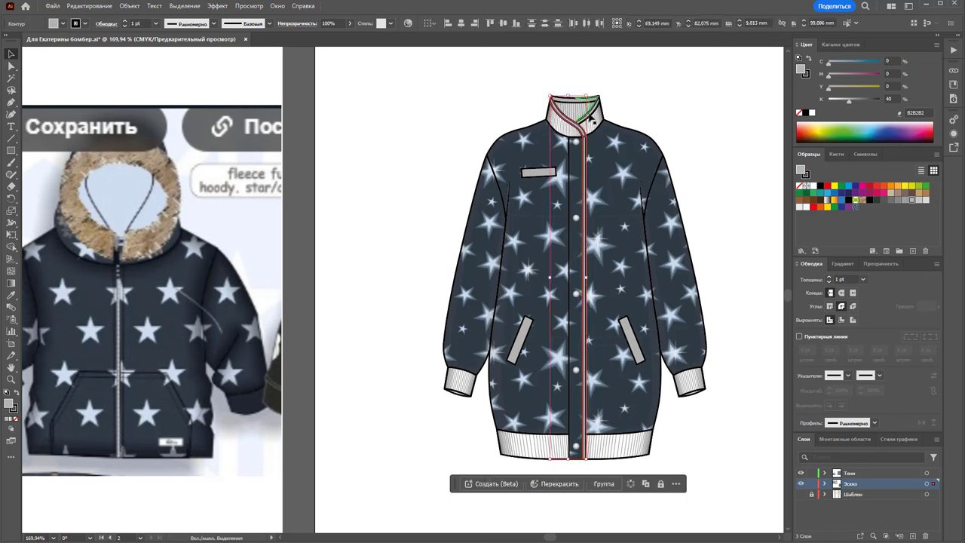
{"action": "left_click", "coordinate": [683, 142]}
{"action": "key", "text": "z"}
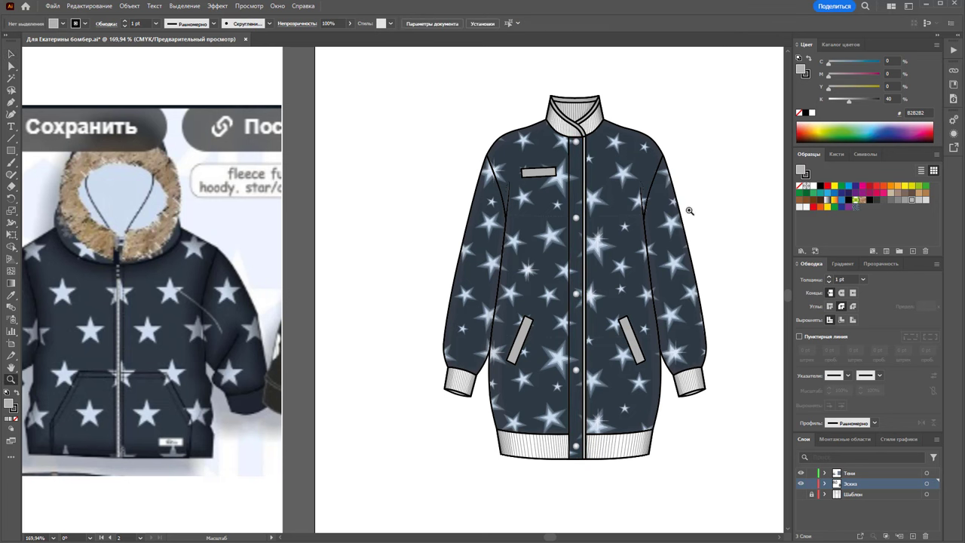
{"action": "left_click", "coordinate": [721, 283], "text": "alt"}
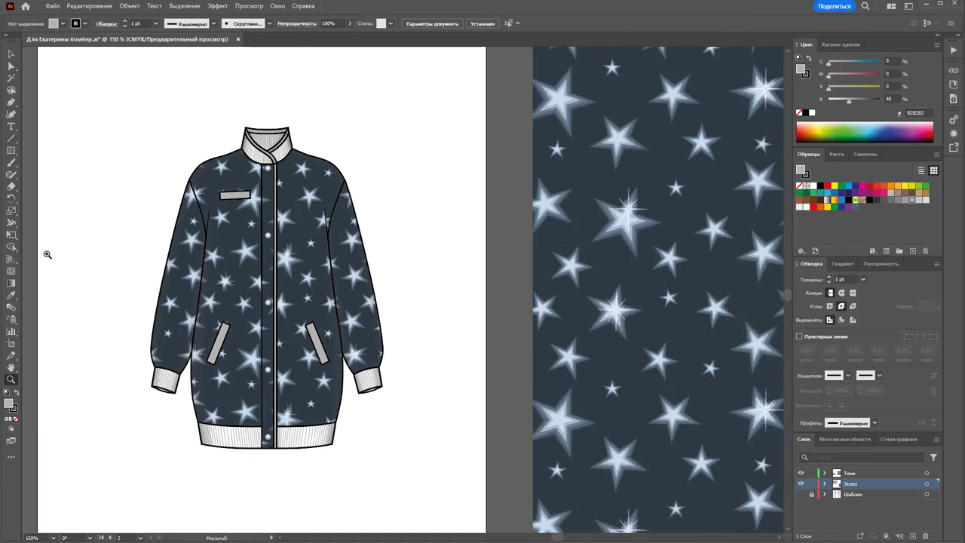
Step: Select the star group in the pattern and save its colours as a new Selected Artwork colour group
{"action": "left_click", "coordinate": [138, 354], "text": "alt"}
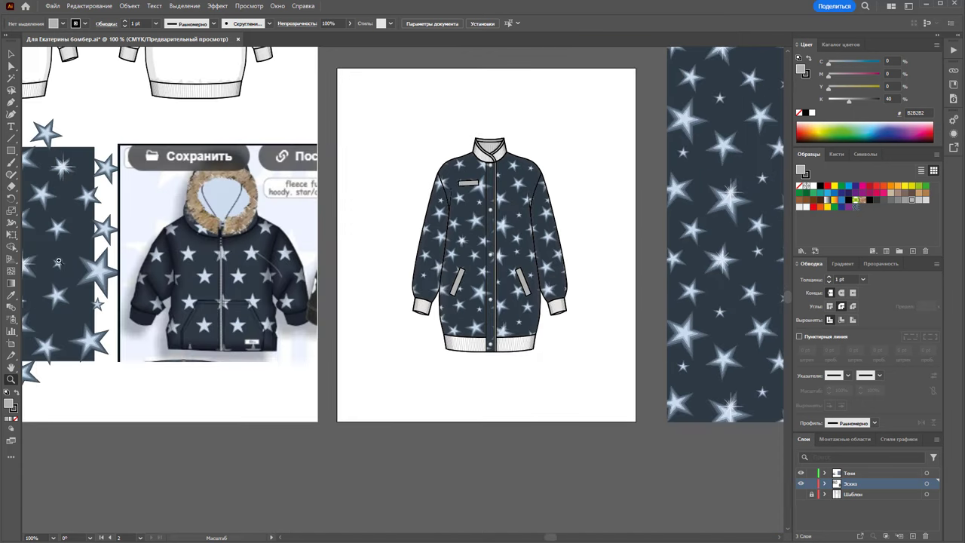
{"action": "left_click_drag", "start_coordinate": [61, 261], "coordinate": [293, 260]}
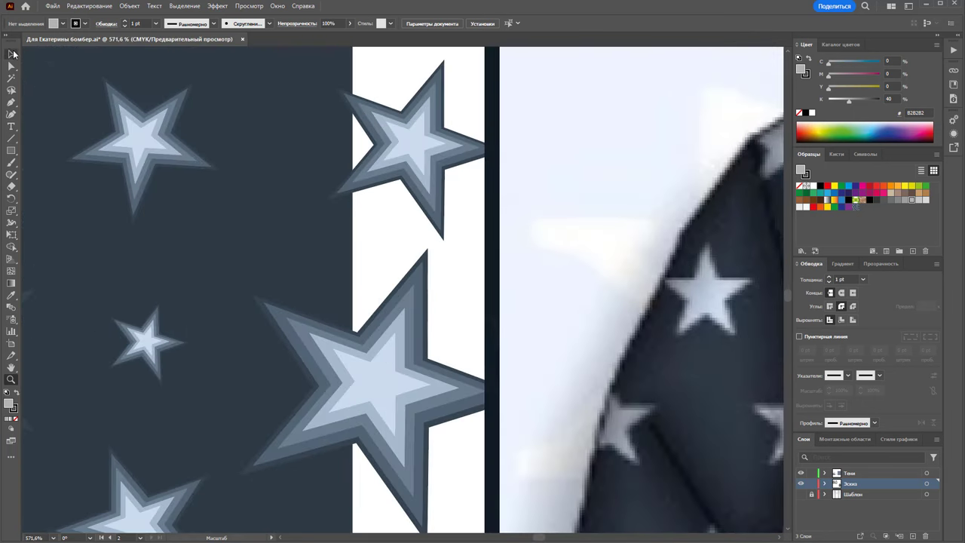
{"action": "left_click", "coordinate": [13, 54]}
{"action": "left_click_drag", "start_coordinate": [430, 285], "coordinate": [276, 390]}
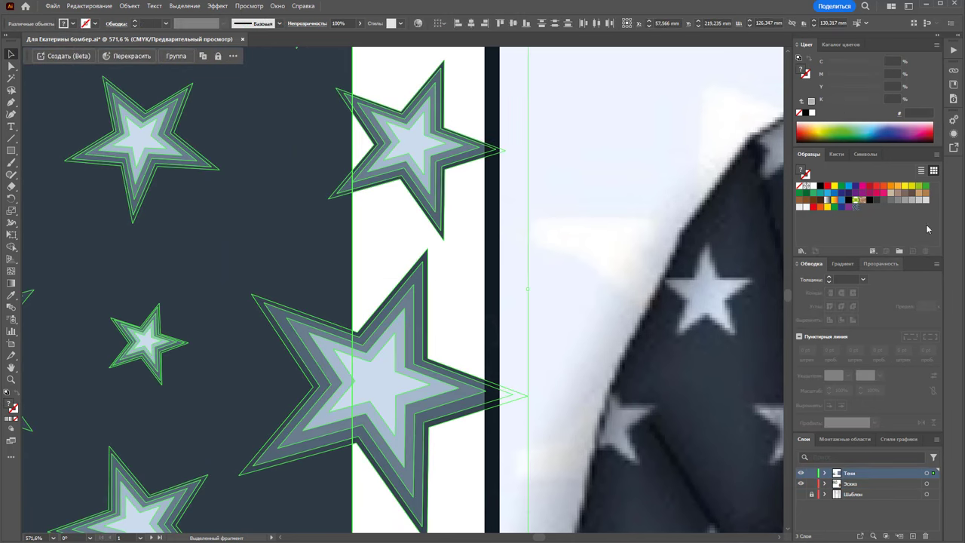
{"action": "left_click", "coordinate": [899, 251]}
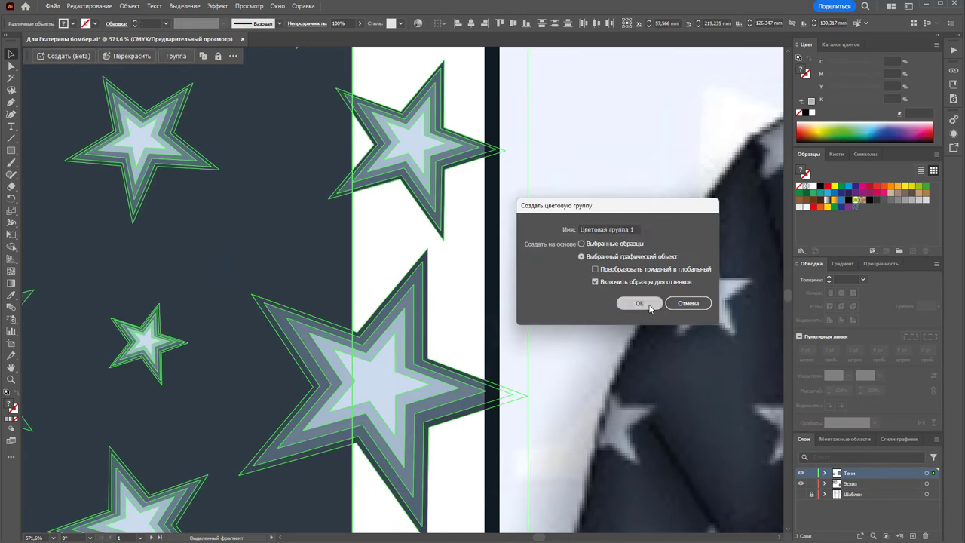
{"action": "left_click", "coordinate": [633, 304]}
{"action": "key", "text": "z"}
{"action": "left_click", "coordinate": [644, 275], "text": "alt"}
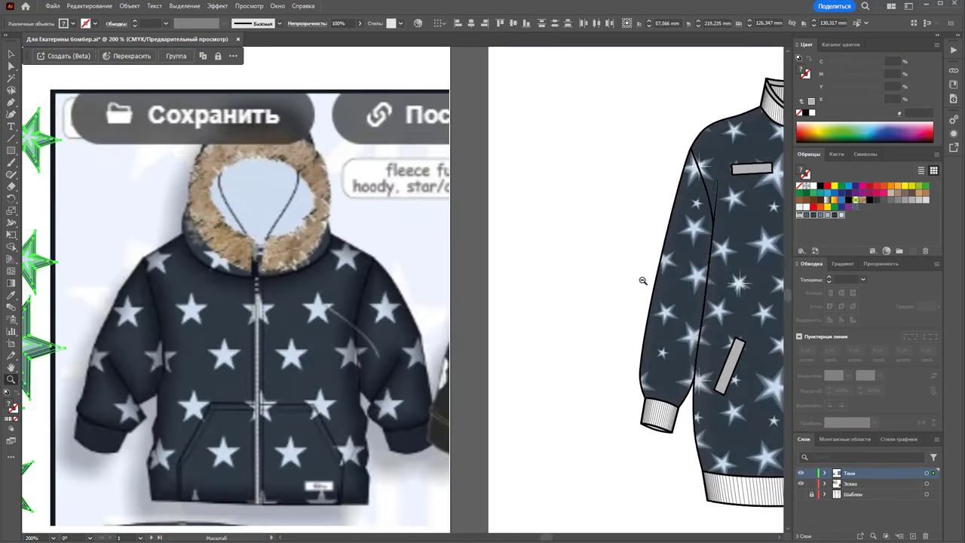
Step: Zoom onto the collar and fill the collar trim and placket group with blue-grey 697D8E
{"action": "left_click", "coordinate": [642, 281], "text": "alt"}
{"action": "left_click_drag", "start_coordinate": [623, 285], "coordinate": [558, 181]}
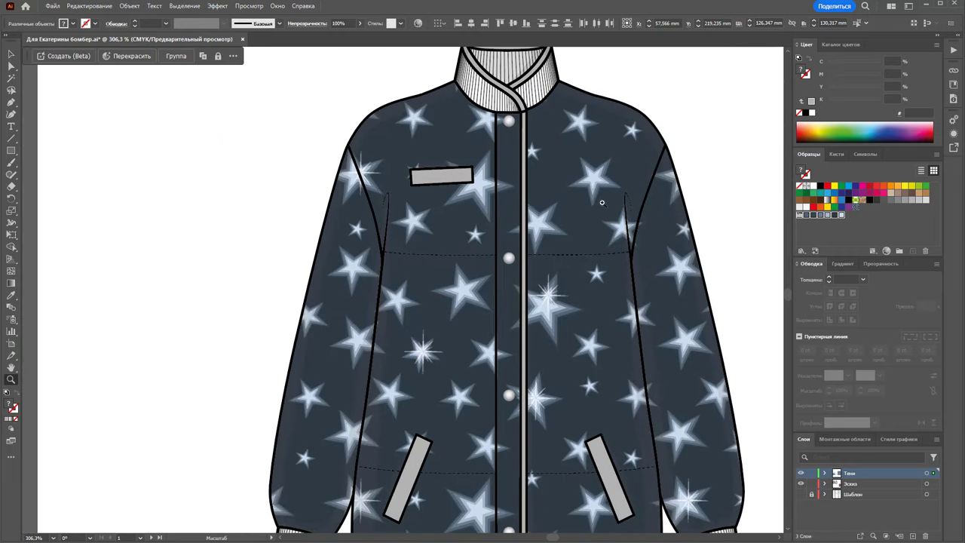
{"action": "left_click", "coordinate": [537, 159]}
{"action": "scroll", "coordinate": [537, 159], "scroll_direction": "up", "scroll_amount": 2}
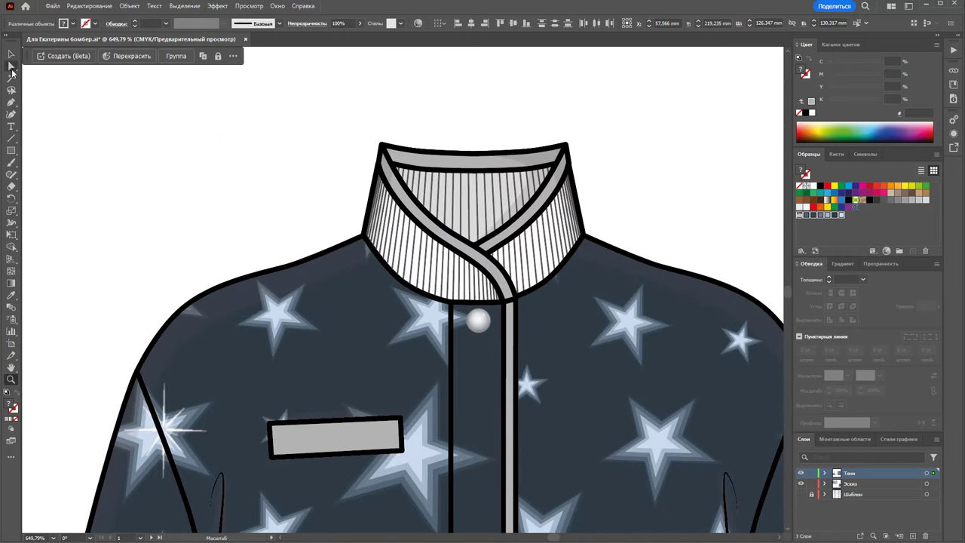
{"action": "left_click", "coordinate": [12, 66]}
{"action": "left_click", "coordinate": [472, 153]}
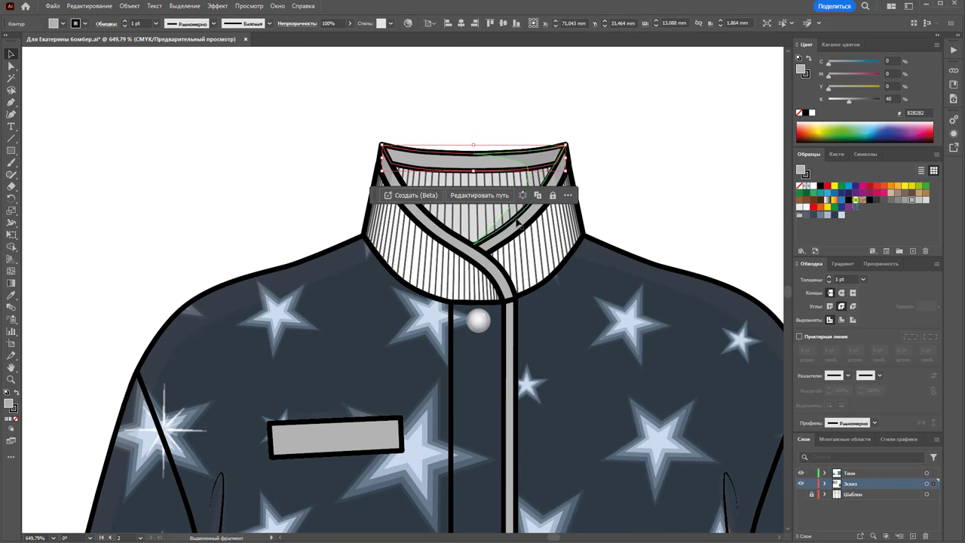
{"action": "left_click", "coordinate": [517, 226]}
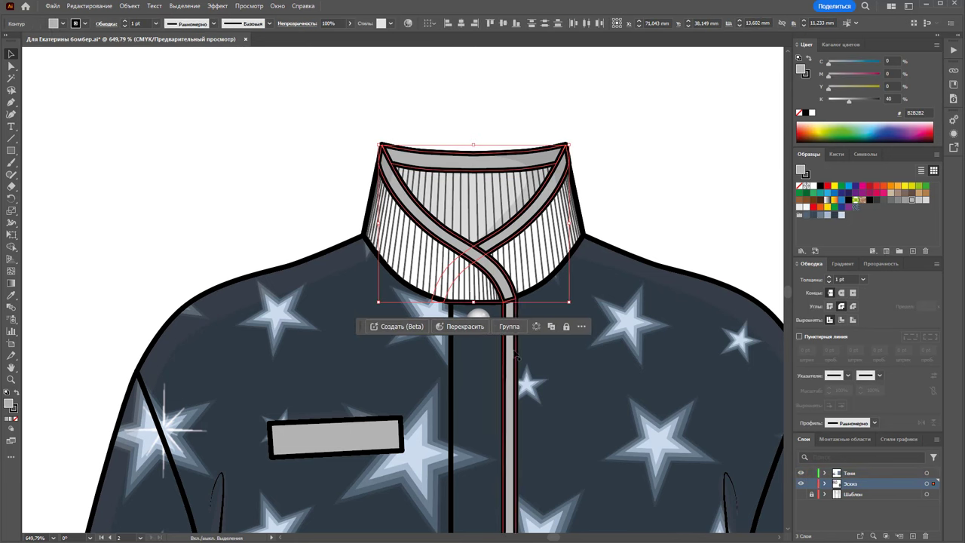
{"action": "left_click", "coordinate": [512, 355]}
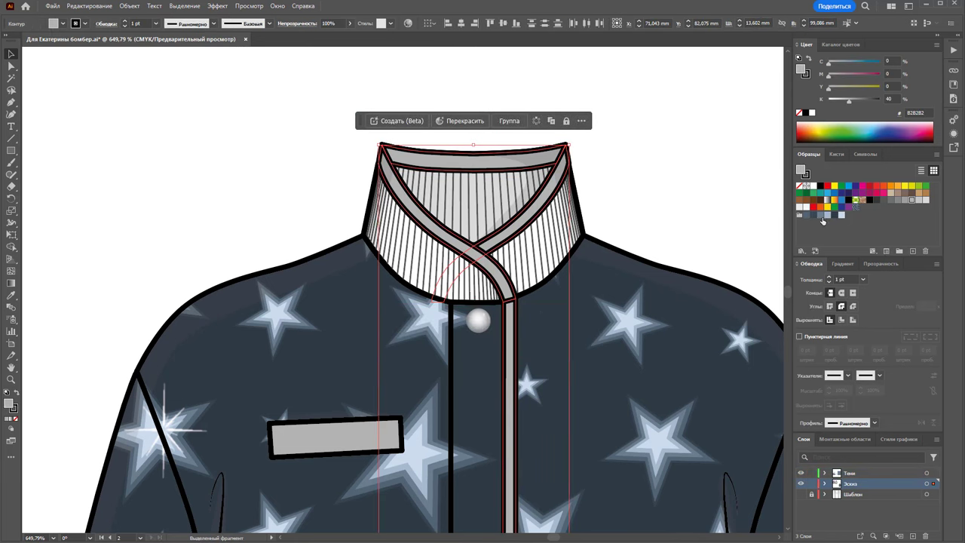
{"action": "left_click", "coordinate": [821, 216]}
{"action": "left_click", "coordinate": [641, 206]}
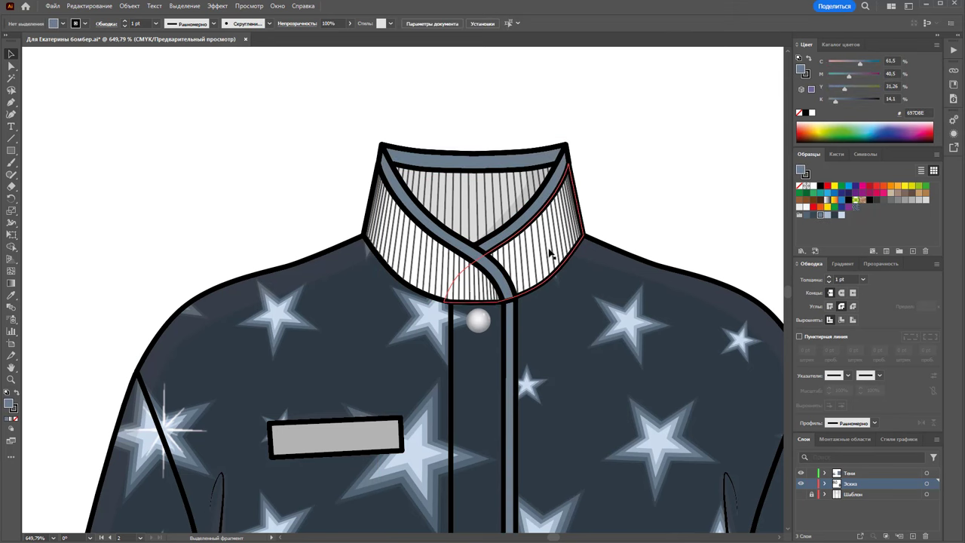
Step: Select the whole collar group, try moving it upward, then reselect it
{"action": "left_click", "coordinate": [551, 254]}
{"action": "left_click", "coordinate": [452, 211]}
{"action": "left_click_drag", "start_coordinate": [469, 215], "coordinate": [485, 81]}
{"action": "key", "text": "Delete"}
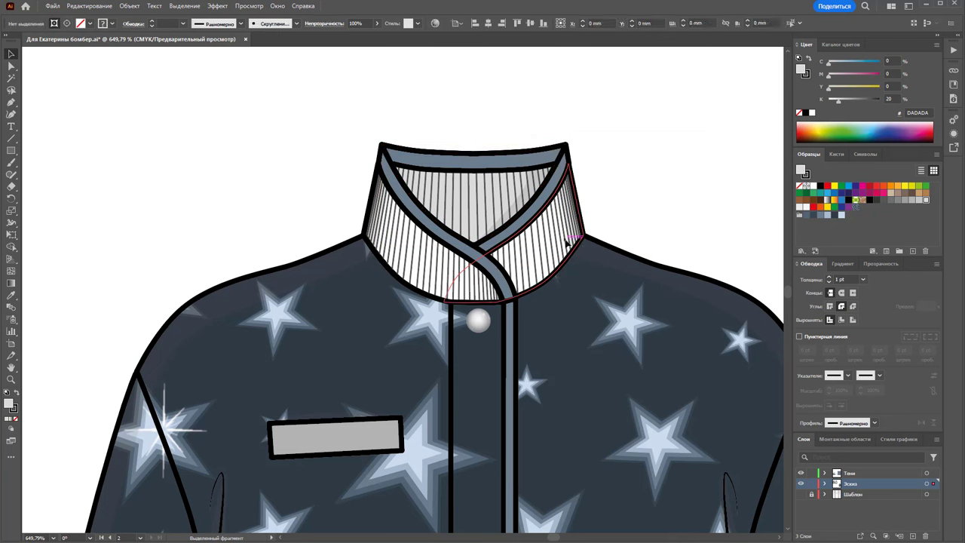
{"action": "left_click", "coordinate": [491, 216]}
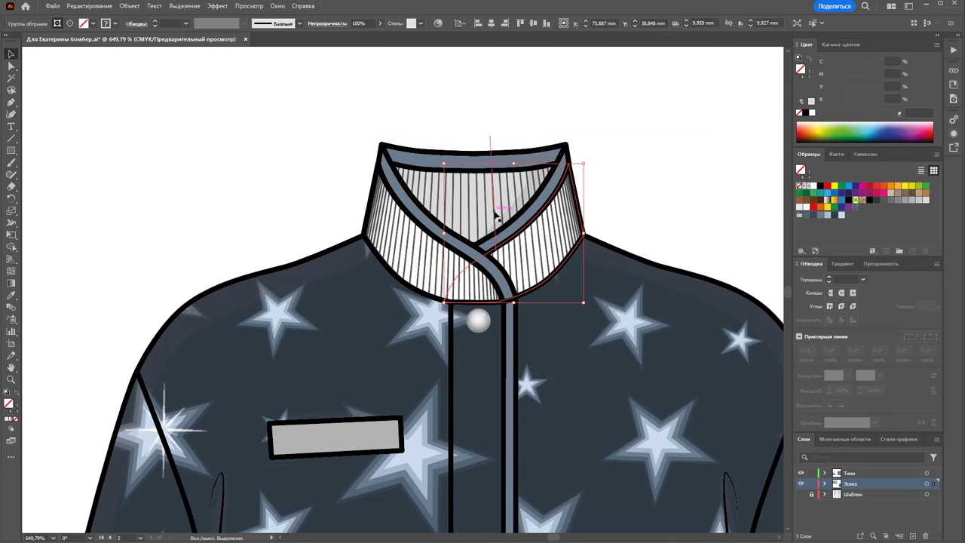
Step: Lift the ribbing above the jacket and fill the inner collar lining with a darker navy
{"action": "left_click", "coordinate": [495, 216]}
{"action": "mouse_move", "coordinate": [495, 217]}
{"action": "left_mouse_down"}
{"action": "mouse_move", "coordinate": [494, 113]}
{"action": "mouse_move", "coordinate": [500, 118]}
{"action": "left_mouse_up"}
{"action": "left_click", "coordinate": [490, 202]}
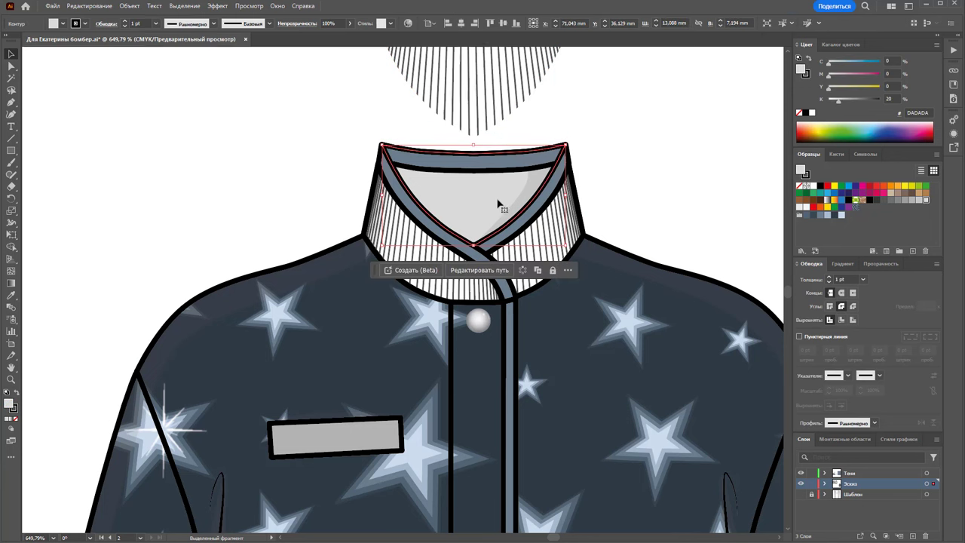
{"action": "left_click", "coordinate": [834, 217]}
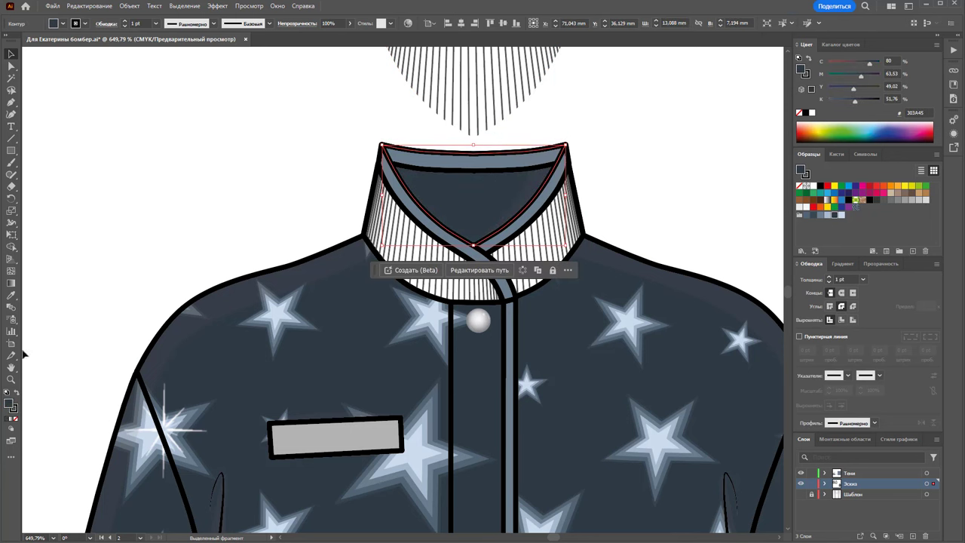
{"action": "double_click", "coordinate": [9, 404]}
{"action": "left_click", "coordinate": [703, 164]}
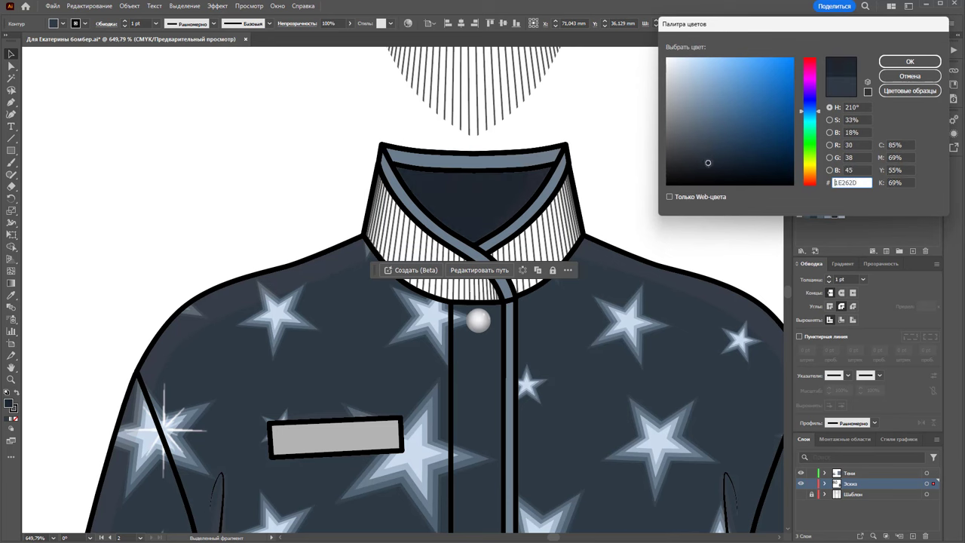
{"action": "left_click", "coordinate": [910, 61]}
{"action": "scroll", "coordinate": [579, 117], "scroll_direction": "up", "scroll_amount": 1}
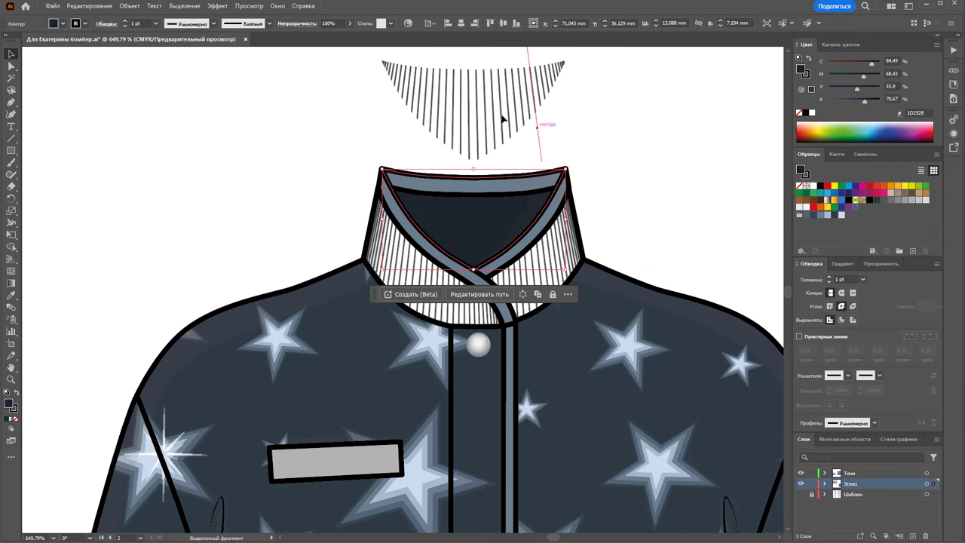
{"action": "left_click", "coordinate": [578, 123]}
Step: Drag the ribbing back into the collar, adjust its position, then lift it out again
{"action": "left_click_drag", "start_coordinate": [505, 117], "coordinate": [503, 244]}
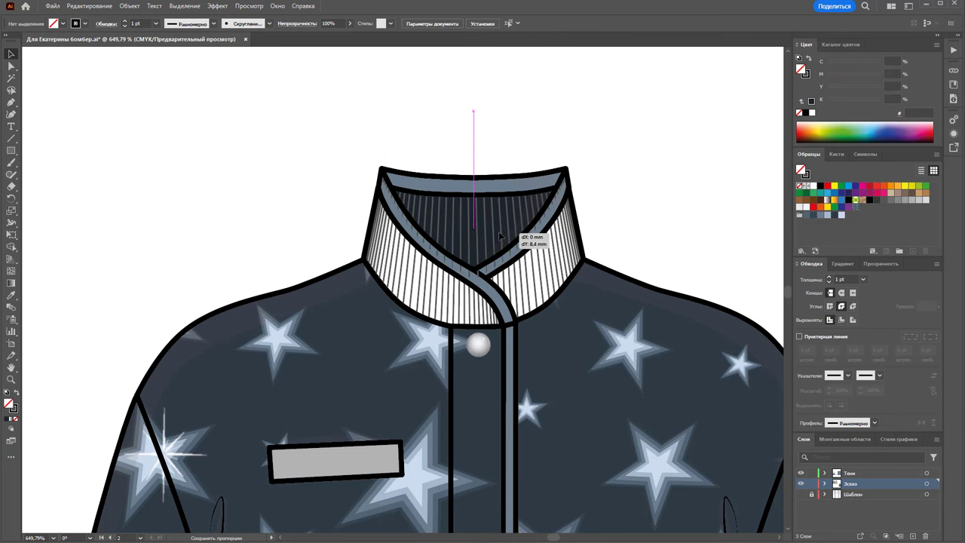
{"action": "left_click_drag", "start_coordinate": [502, 244], "coordinate": [498, 227]}
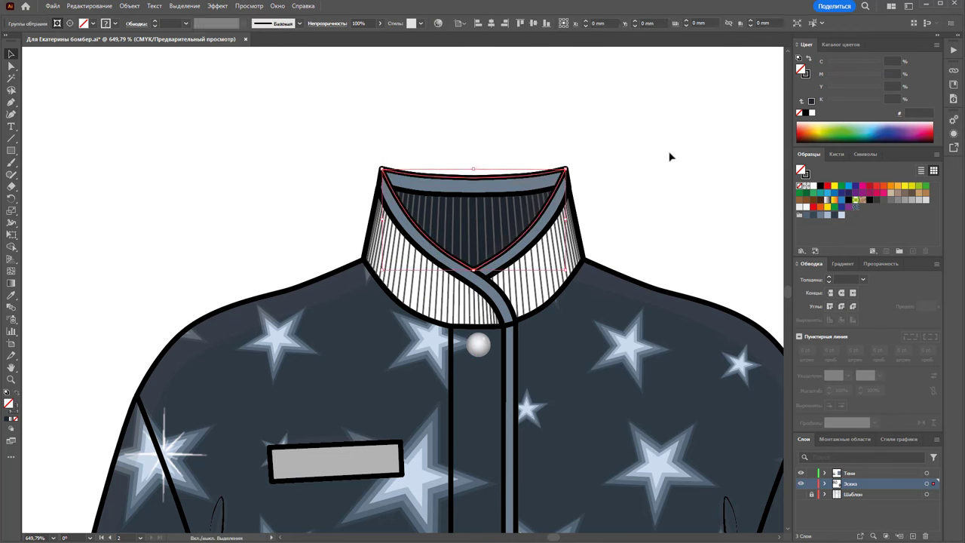
{"action": "left_click", "coordinate": [567, 271]}
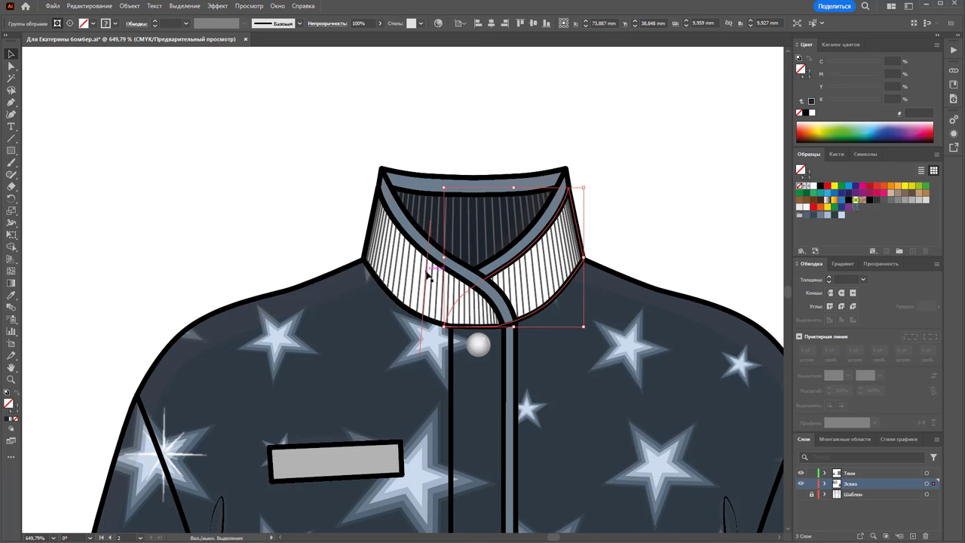
{"action": "mouse_move", "coordinate": [425, 277]}
{"action": "left_mouse_down"}
{"action": "mouse_move", "coordinate": [444, 107]}
{"action": "mouse_move", "coordinate": [427, 98]}
{"action": "left_mouse_up"}
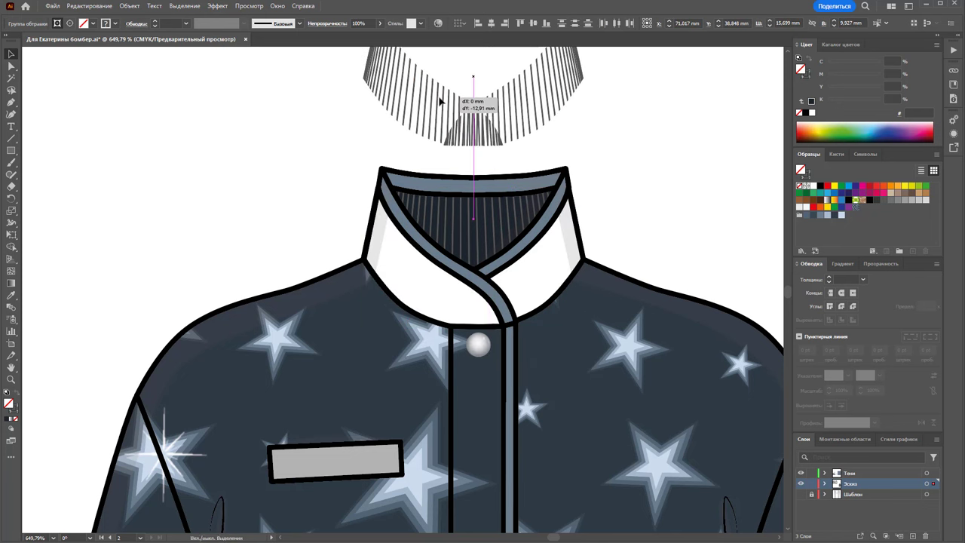
{"action": "left_click", "coordinate": [543, 279]}
Step: Fill the white collar band with dark navy and settle the ribbing back over it
{"action": "left_click", "coordinate": [424, 287]}
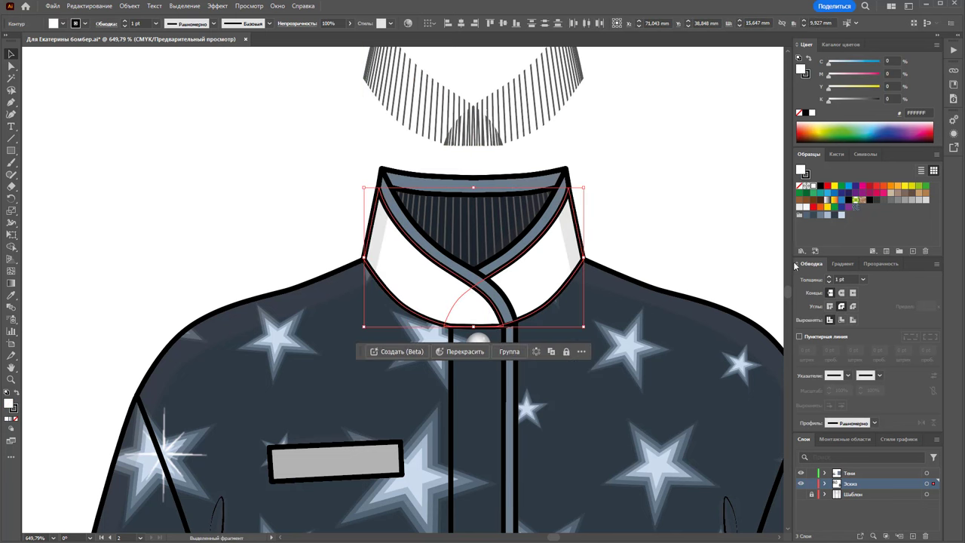
{"action": "left_click", "coordinate": [834, 217]}
{"action": "scroll", "coordinate": [649, 189], "scroll_direction": "up", "scroll_amount": 3}
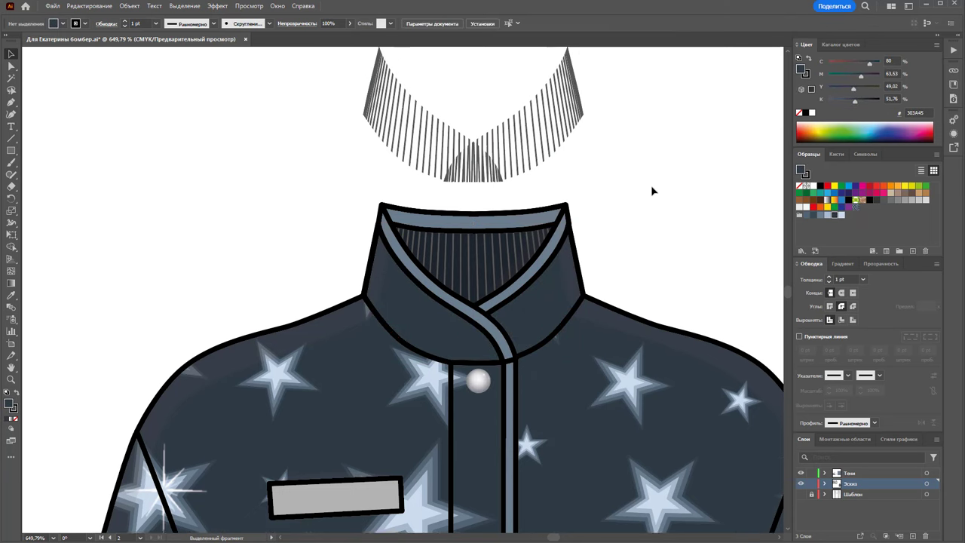
{"action": "mouse_move", "coordinate": [653, 181]}
{"action": "left_mouse_down"}
{"action": "mouse_move", "coordinate": [504, 195]}
{"action": "mouse_move", "coordinate": [504, 371]}
{"action": "left_mouse_up"}
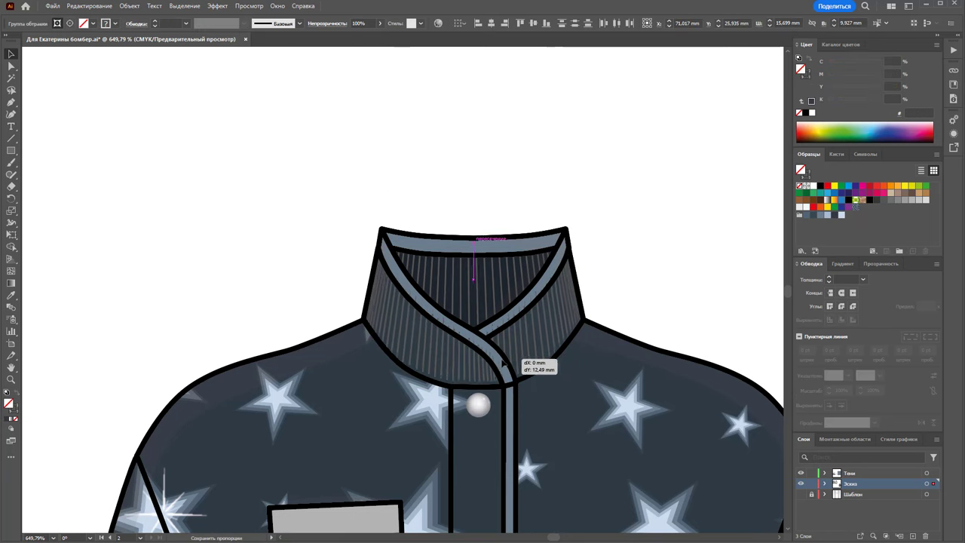
{"action": "left_click", "coordinate": [672, 243]}
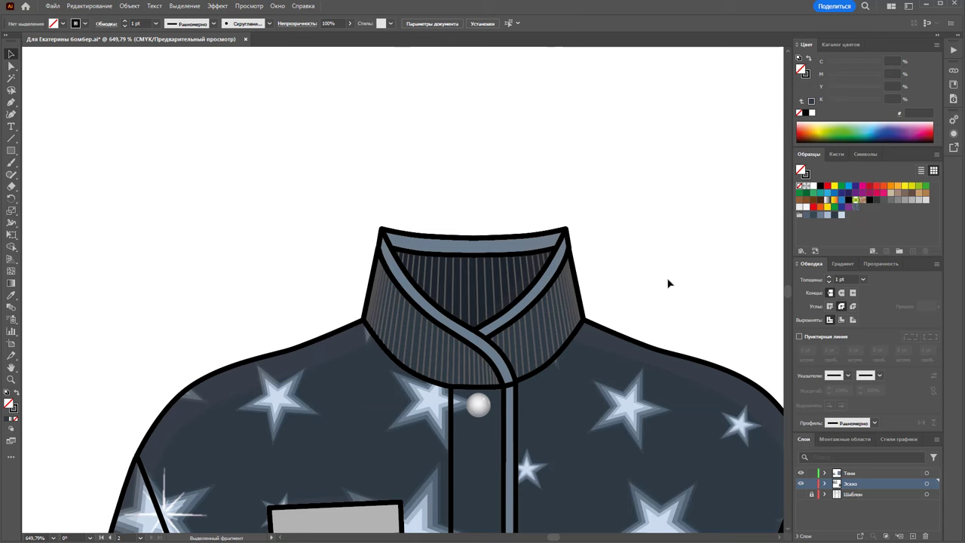
{"action": "scroll", "coordinate": [668, 282], "scroll_direction": "down", "scroll_amount": 2}
{"action": "scroll", "coordinate": [560, 442], "scroll_direction": "down", "scroll_amount": 1}
Step: Select the chest patch and both pocket welts together and fill them with slate 526573
{"action": "scroll", "coordinate": [392, 386], "scroll_direction": "down", "scroll_amount": 2}
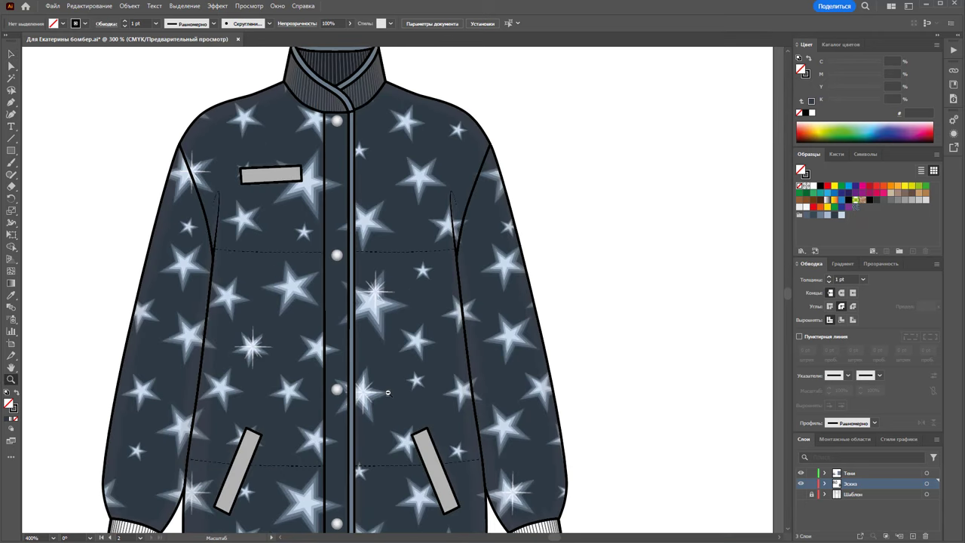
{"action": "scroll", "coordinate": [287, 356], "scroll_direction": "down", "scroll_amount": 1}
{"action": "scroll", "coordinate": [294, 347], "scroll_direction": "down", "scroll_amount": 1}
{"action": "scroll", "coordinate": [390, 325], "scroll_direction": "up", "scroll_amount": 1}
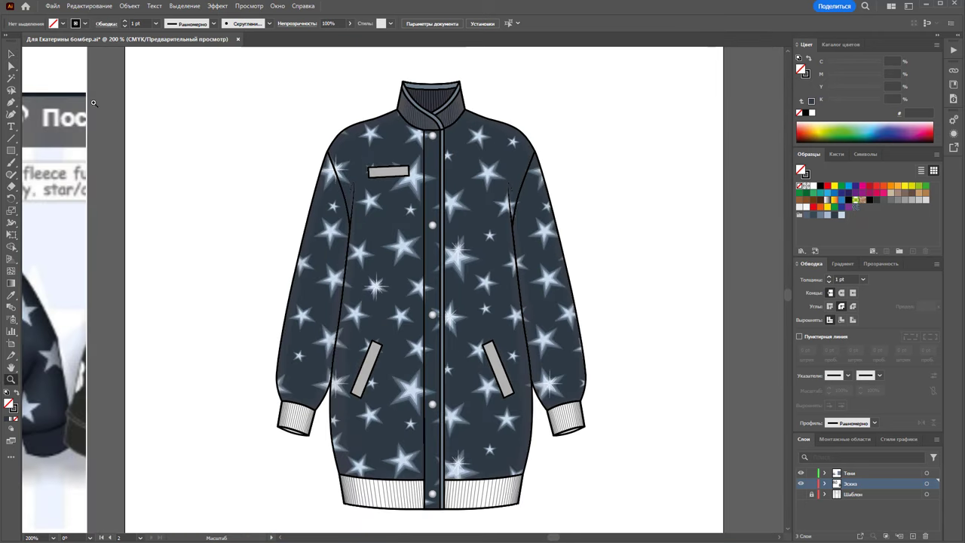
{"action": "left_click", "coordinate": [12, 67]}
{"action": "left_click", "coordinate": [388, 172]}
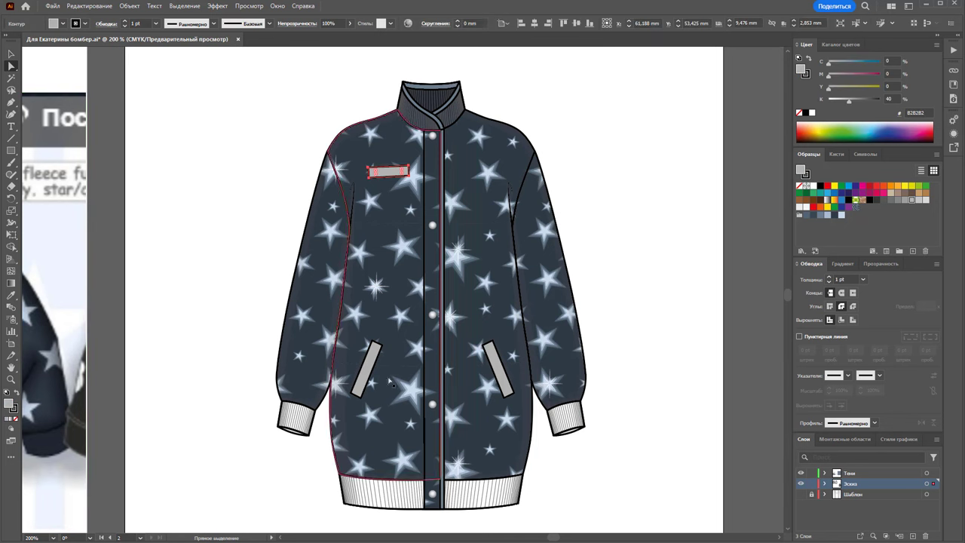
{"action": "left_click", "coordinate": [368, 370], "text": "shift"}
{"action": "left_click", "coordinate": [500, 377], "text": "shift"}
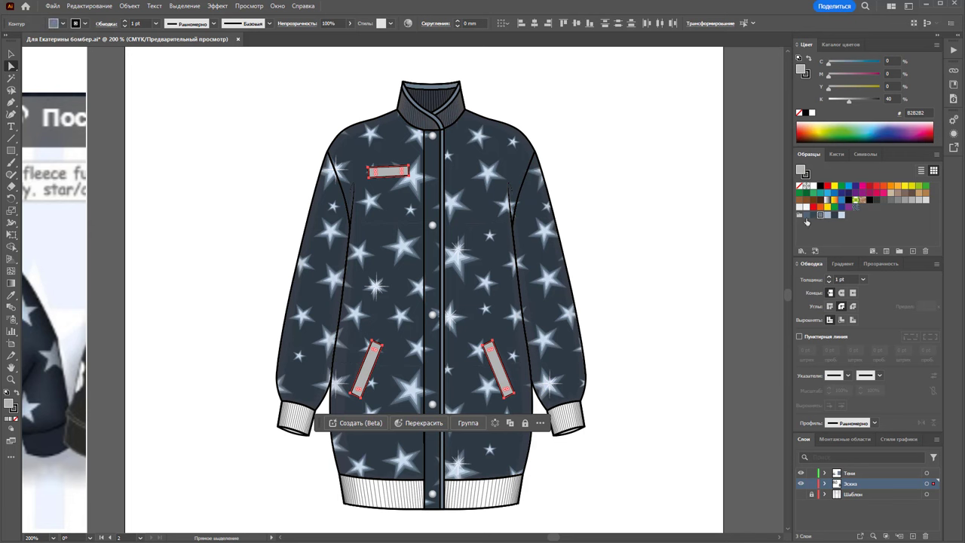
{"action": "left_click", "coordinate": [807, 217]}
{"action": "left_click", "coordinate": [629, 175]}
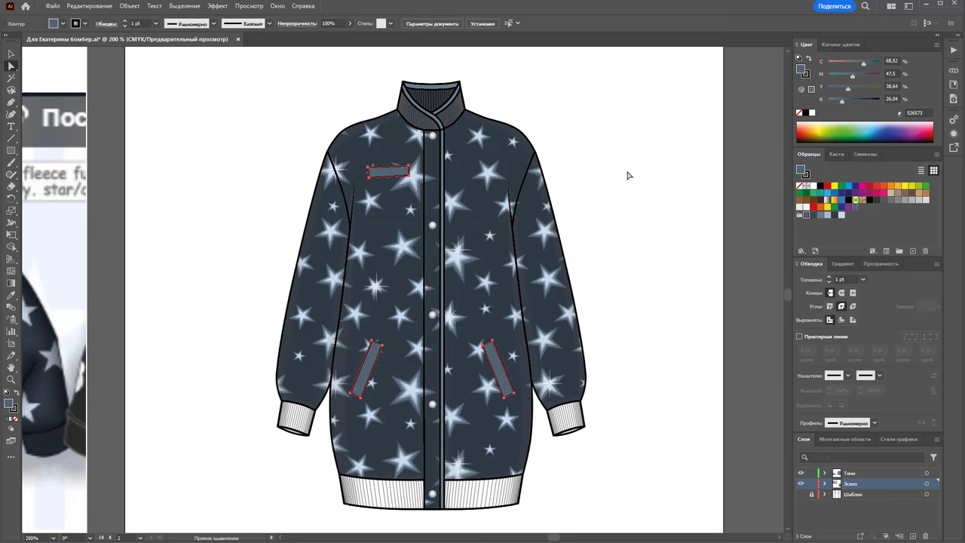
{"action": "scroll", "coordinate": [543, 226], "scroll_direction": "down", "scroll_amount": 3}
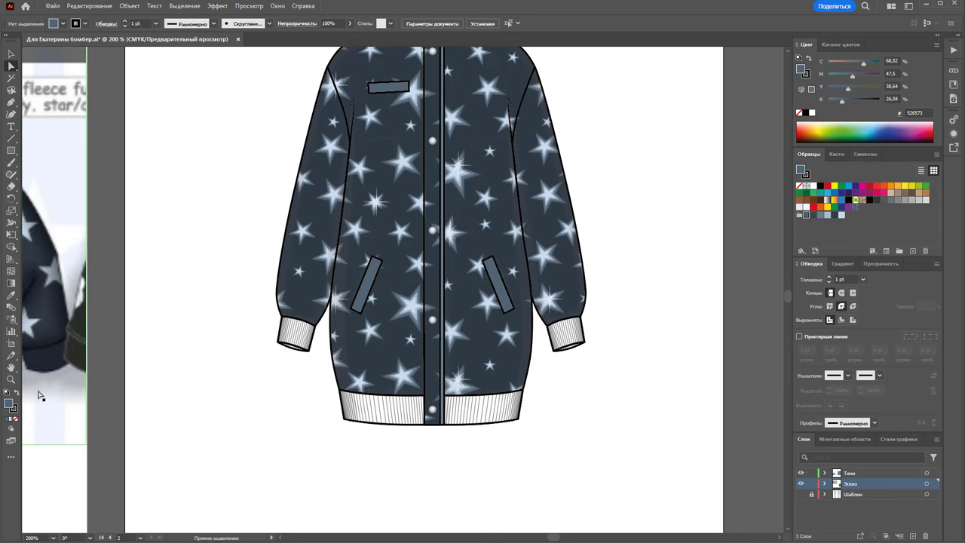
Step: Zoom to the lower jacket and select both cuffs and the waistband
{"action": "left_click", "coordinate": [11, 379]}
{"action": "left_click_drag", "start_coordinate": [441, 392], "coordinate": [539, 342]}
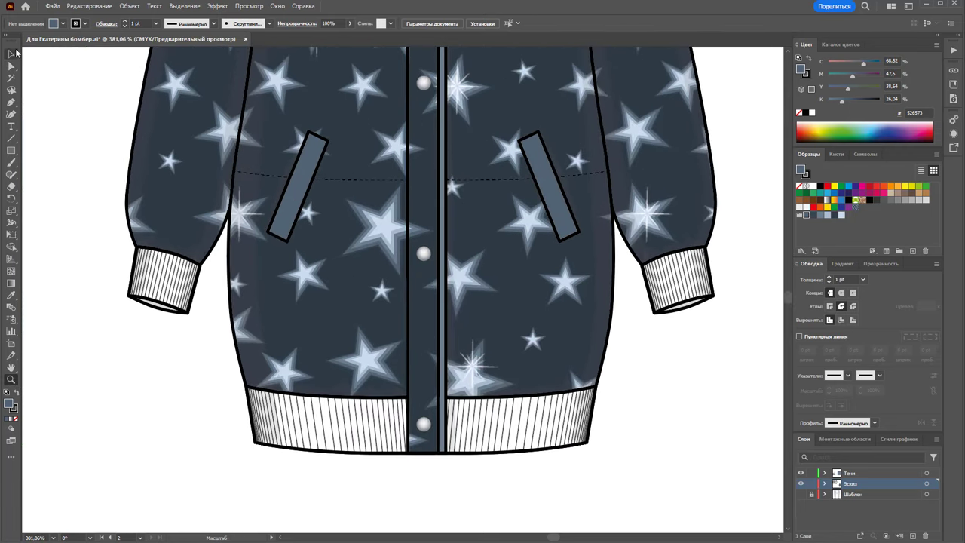
{"action": "left_click", "coordinate": [12, 53]}
{"action": "left_click", "coordinate": [169, 272]}
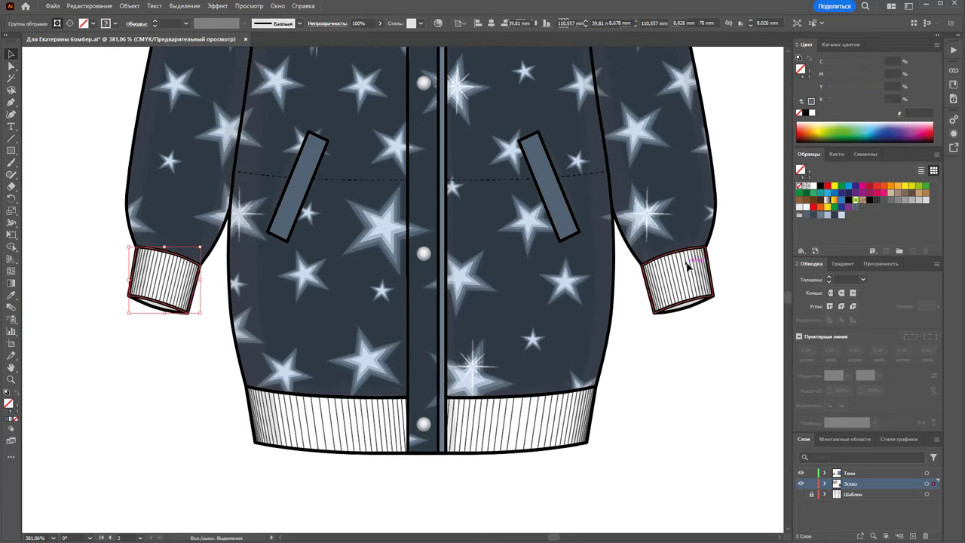
{"action": "left_click", "coordinate": [688, 265], "text": "shift"}
{"action": "left_click", "coordinate": [539, 409], "text": "shift"}
{"action": "mouse_move", "coordinate": [370, 421]}
{"action": "left_mouse_down"}
{"action": "mouse_move", "coordinate": [355, 460]}
{"action": "mouse_move", "coordinate": [361, 481]}
{"action": "left_mouse_up"}
{"action": "key", "text": "ctrl+z"}
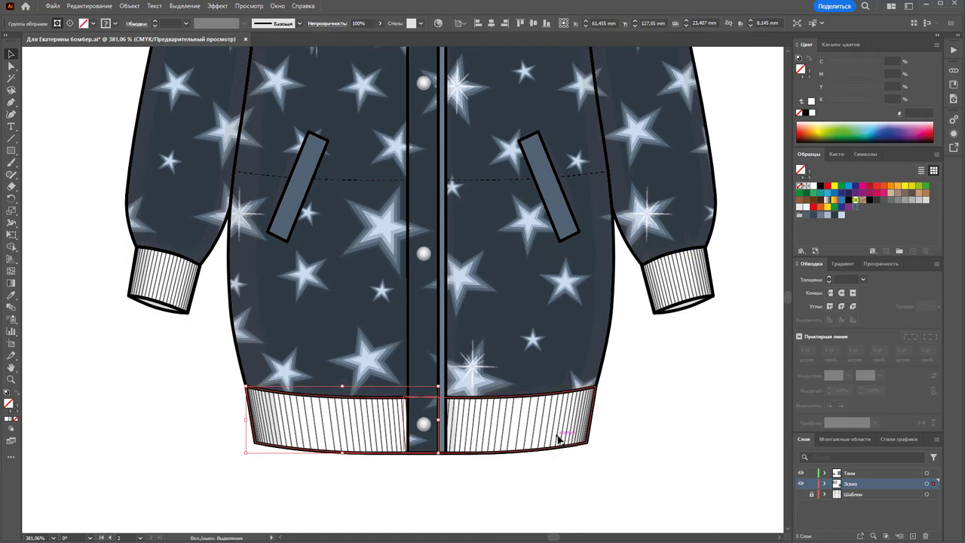
Step: Move the ribbing below the jacket and fill both cuffs and the waistband with dark navy 303A45
{"action": "left_click", "coordinate": [682, 275], "text": "shift"}
{"action": "left_click", "coordinate": [179, 279], "text": "shift"}
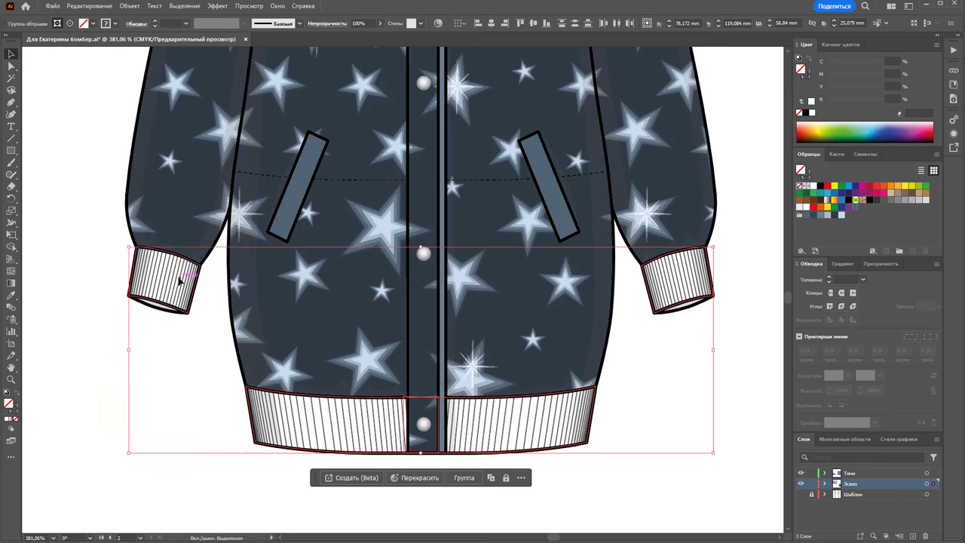
{"action": "left_click_drag", "start_coordinate": [181, 280], "coordinate": [173, 366]}
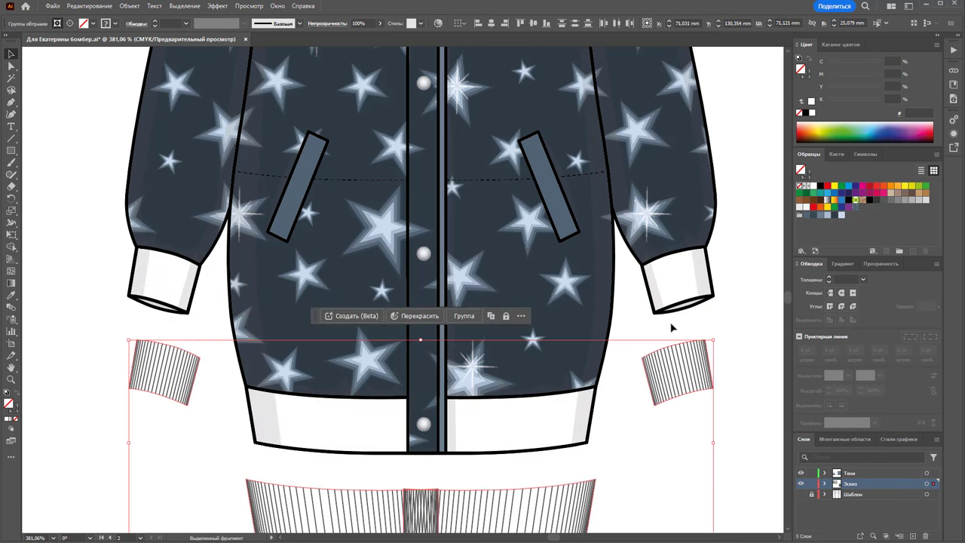
{"action": "left_click", "coordinate": [674, 279]}
{"action": "left_click", "coordinate": [537, 409], "text": "shift"}
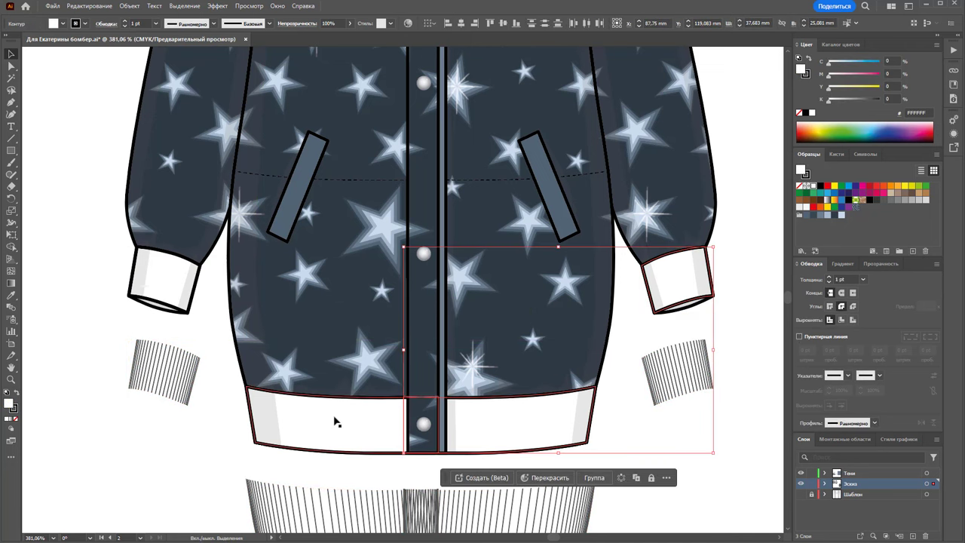
{"action": "left_click", "coordinate": [162, 280], "text": "shift"}
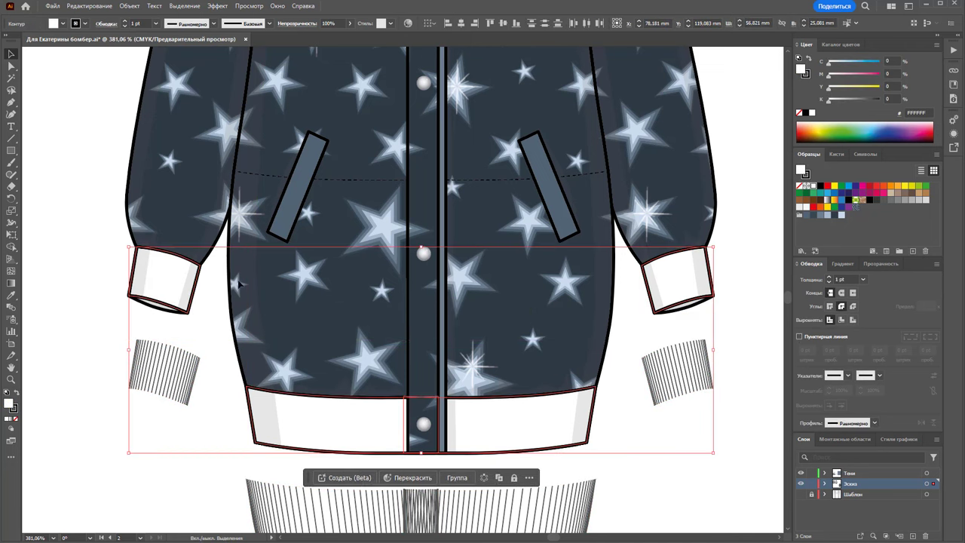
{"action": "left_click", "coordinate": [835, 217]}
Step: Lay the ribbing groups back over the cuffs and waistband
{"action": "scroll", "coordinate": [754, 271], "scroll_direction": "down", "scroll_amount": 2}
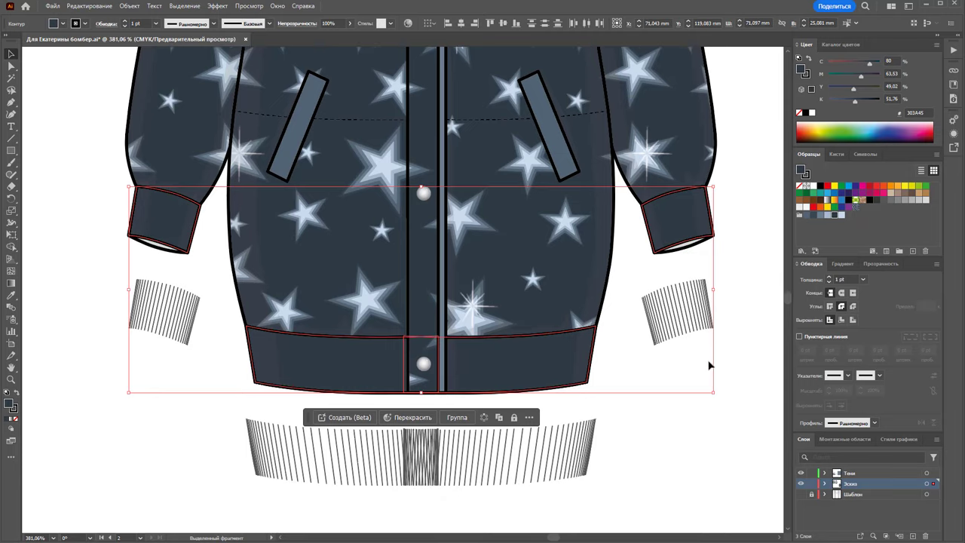
{"action": "left_click_drag", "start_coordinate": [743, 385], "coordinate": [639, 278]}
{"action": "left_click_drag", "start_coordinate": [640, 494], "coordinate": [280, 442]}
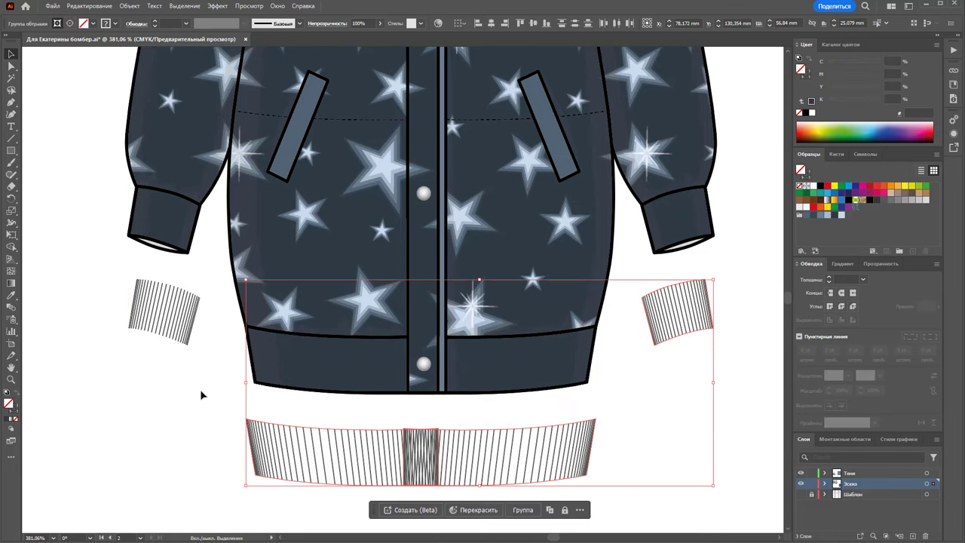
{"action": "left_click_drag", "start_coordinate": [201, 392], "coordinate": [143, 289]}
{"action": "left_click_drag", "start_coordinate": [178, 324], "coordinate": [176, 233]}
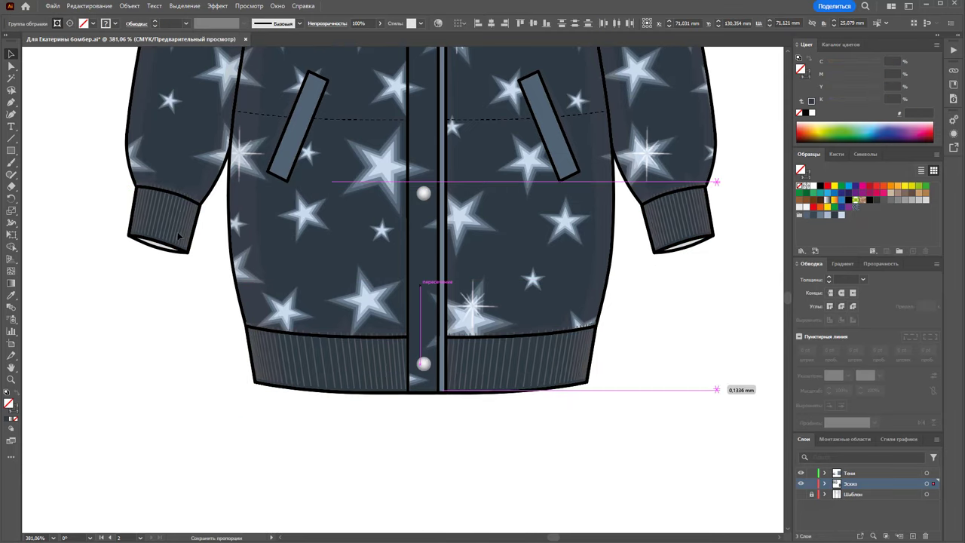
{"action": "left_click", "coordinate": [137, 353]}
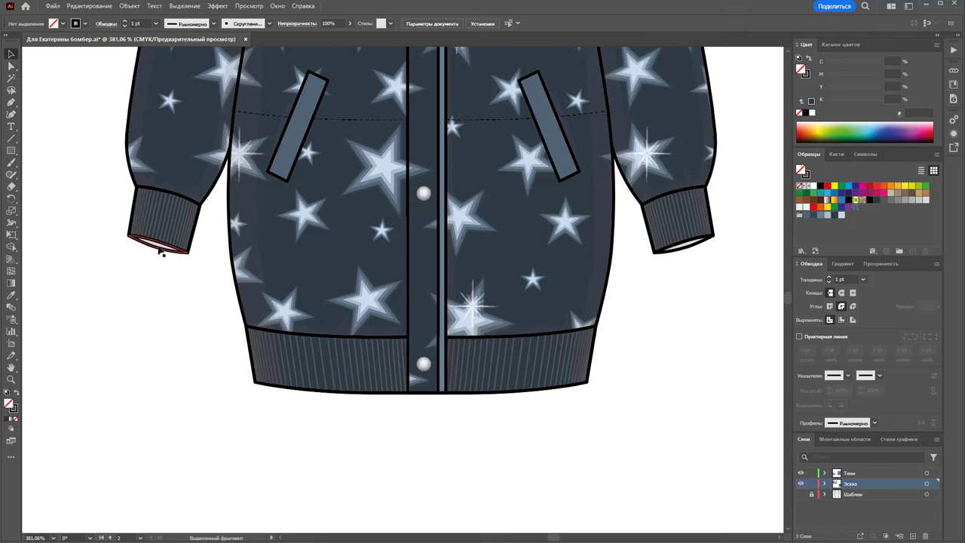
Step: Fill both cuff openings with dark navy 303A45
{"action": "left_click", "coordinate": [160, 248]}
{"action": "left_click", "coordinate": [689, 253], "text": "shift"}
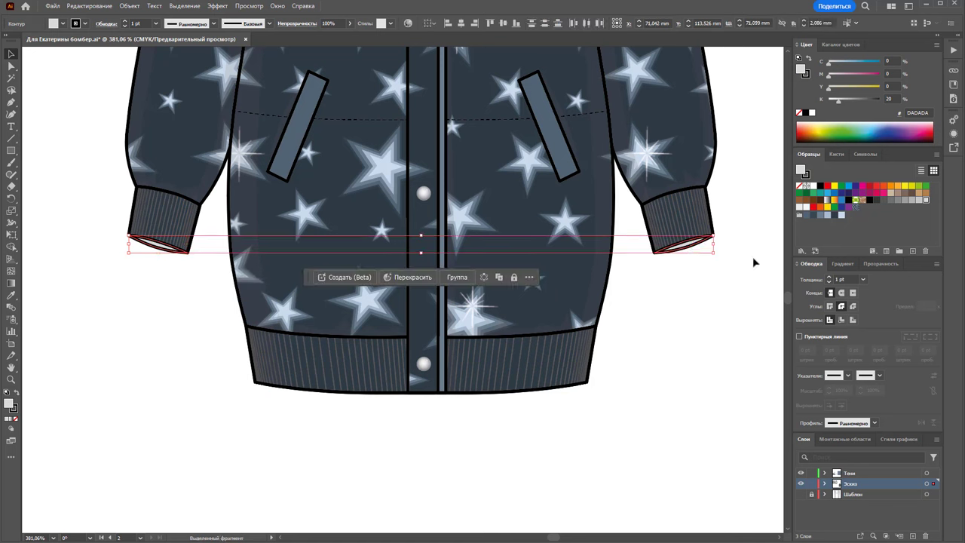
{"action": "left_click", "coordinate": [834, 216]}
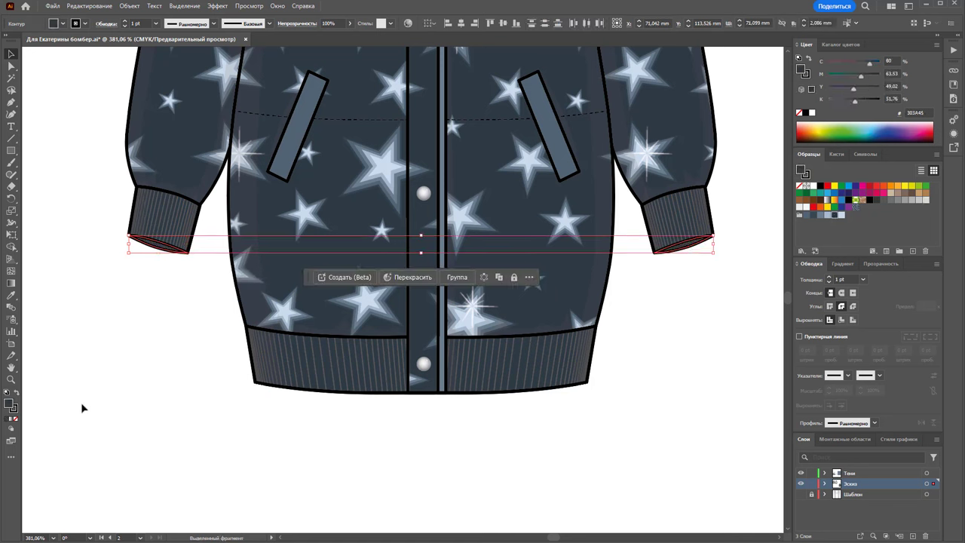
{"action": "double_click", "coordinate": [13, 405]}
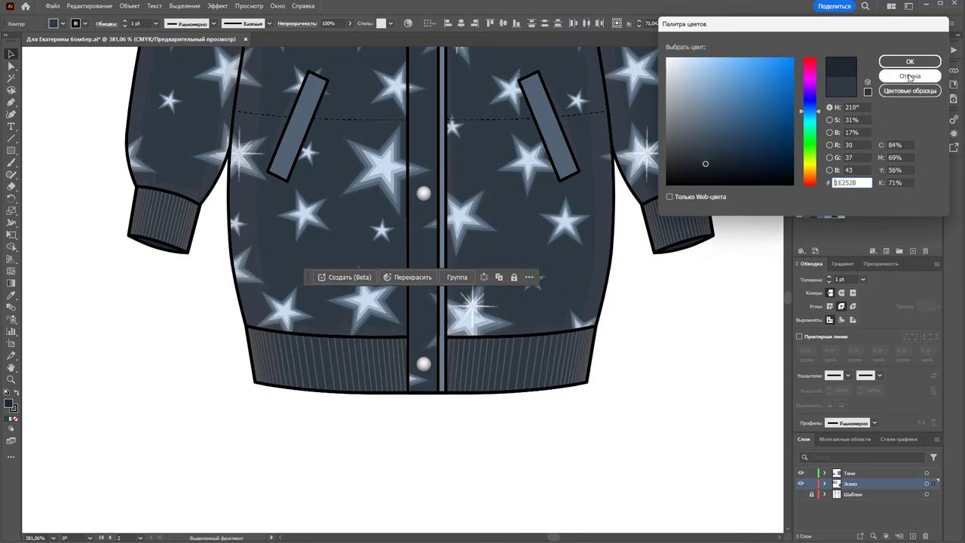
{"action": "left_click", "coordinate": [910, 77]}
{"action": "left_click", "coordinate": [714, 330]}
{"action": "scroll", "coordinate": [693, 331], "scroll_direction": "up", "scroll_amount": 1}
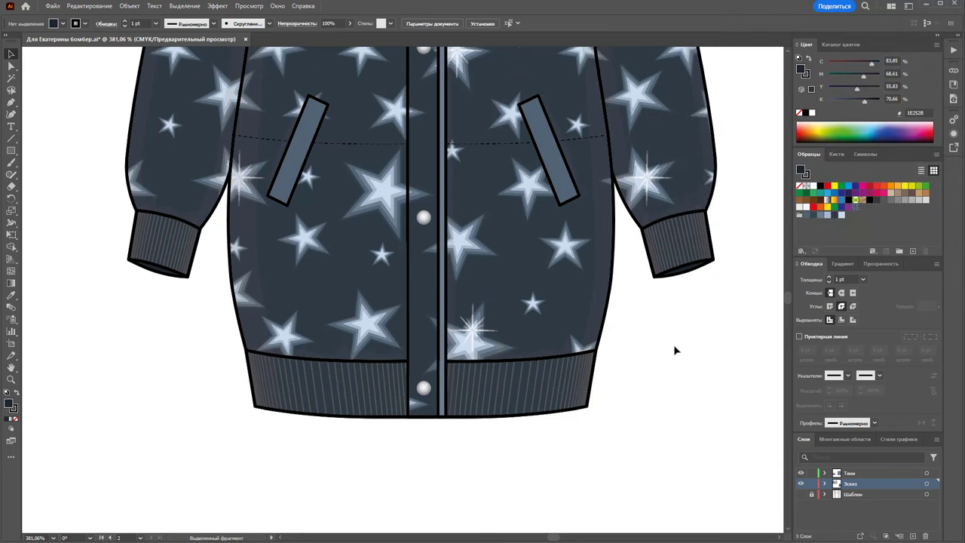
Step: Lock the Эскиз and Шаблон layers and zoom out to the whole jacket
{"action": "left_click", "coordinate": [577, 335]}
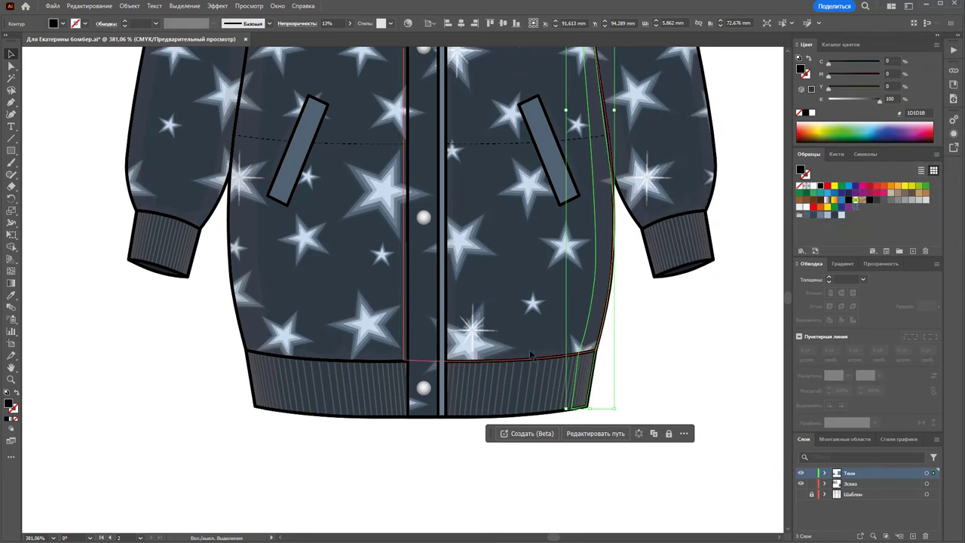
{"action": "left_click_drag", "start_coordinate": [811, 485], "coordinate": [812, 494]}
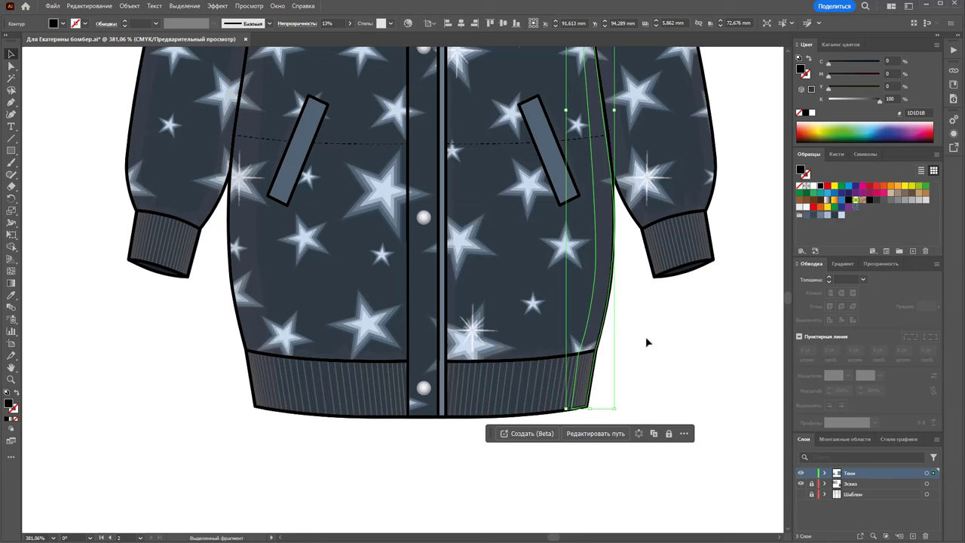
{"action": "left_click", "coordinate": [643, 349]}
{"action": "key", "text": "z"}
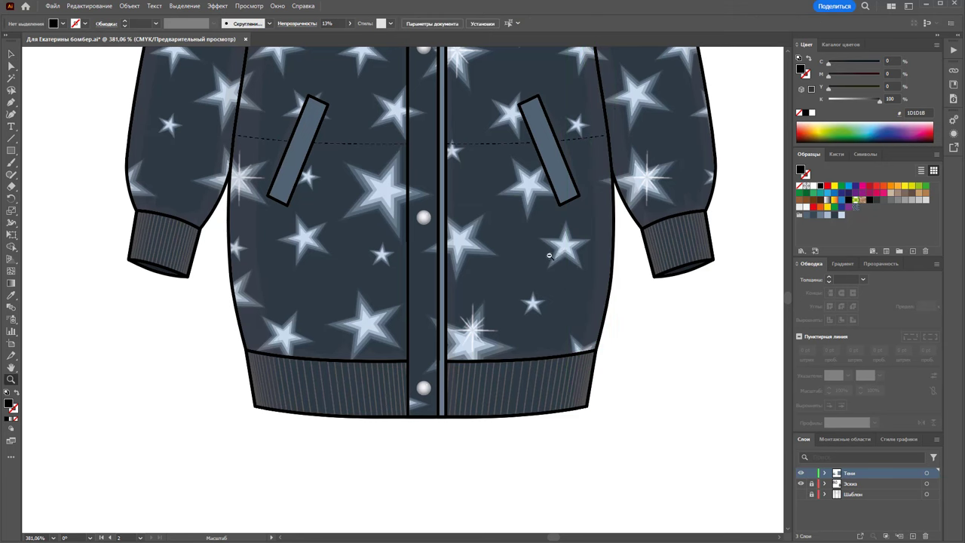
{"action": "left_click", "coordinate": [408, 224], "text": "alt"}
{"action": "left_click", "coordinate": [407, 224], "text": "alt"}
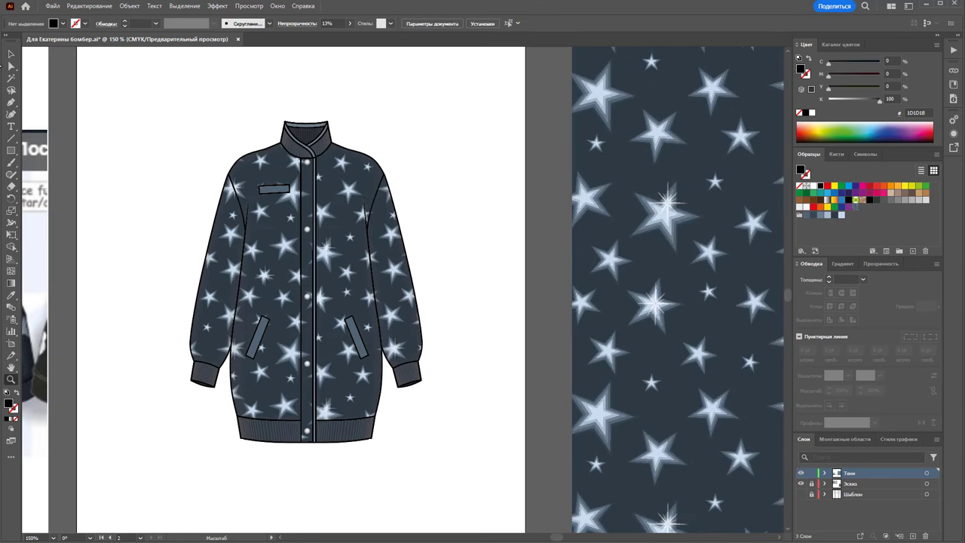
{"action": "key", "text": "v"}
Step: Marquee-select the side shadows and fill them with near-black navy 12181E
{"action": "left_click_drag", "start_coordinate": [155, 96], "coordinate": [448, 457]}
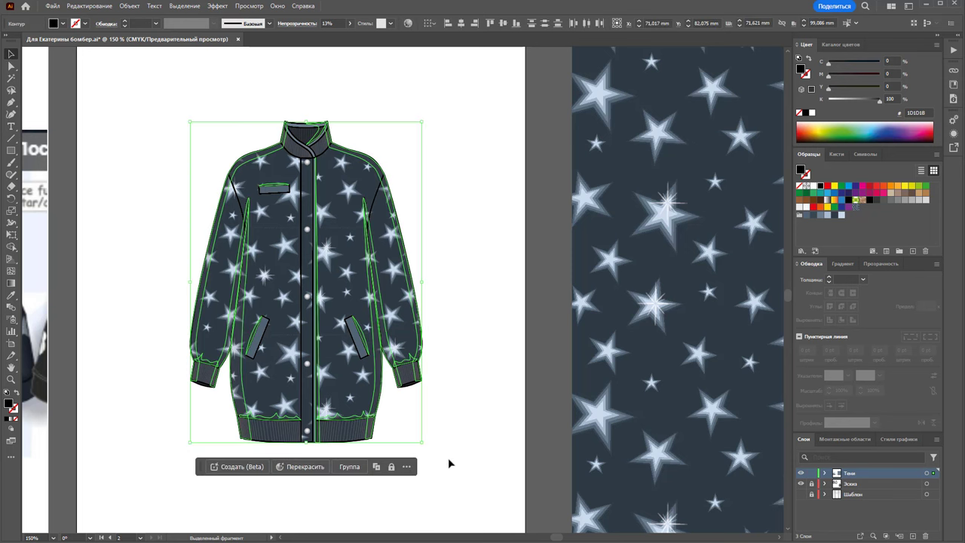
{"action": "left_click", "coordinate": [834, 216]}
{"action": "double_click", "coordinate": [10, 404]}
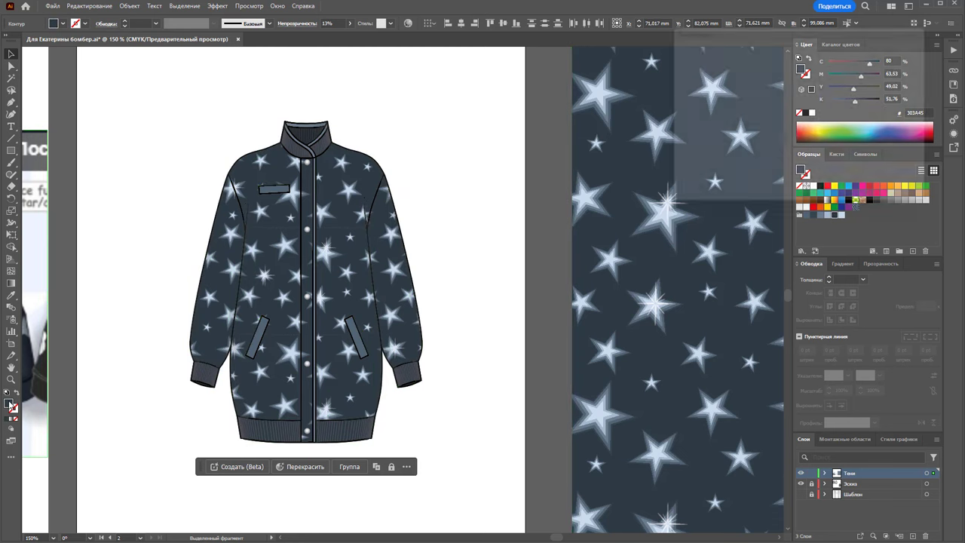
{"action": "left_click_drag", "start_coordinate": [703, 151], "coordinate": [719, 169]}
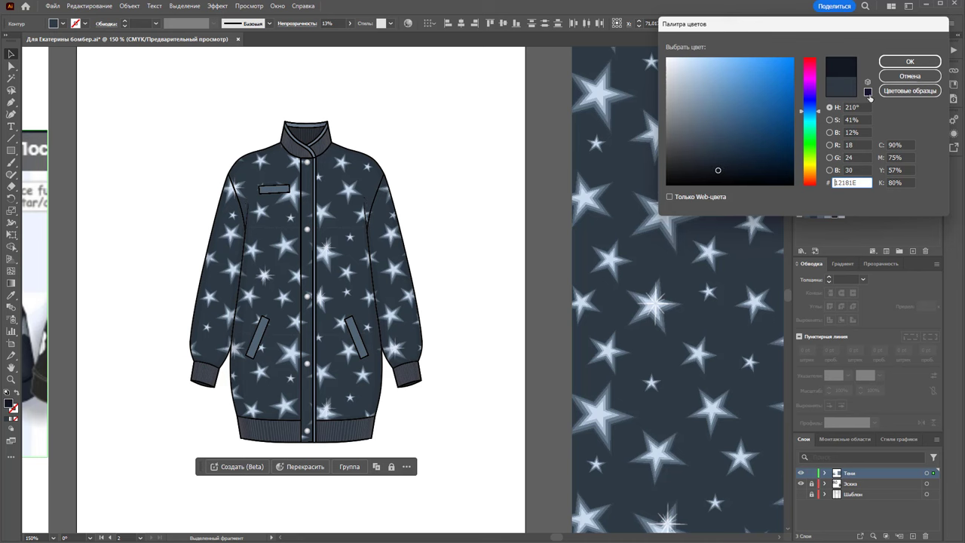
{"action": "left_click", "coordinate": [910, 61]}
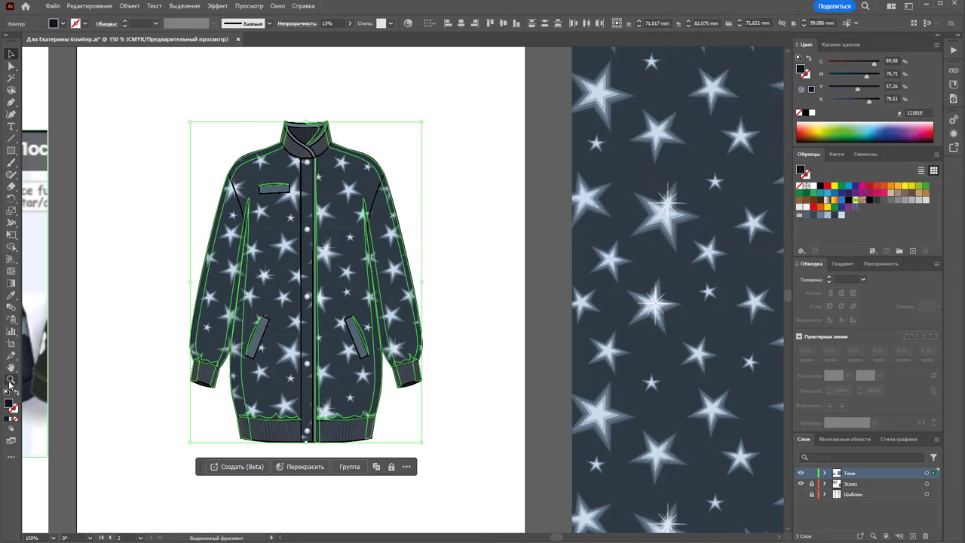
Step: Deselect the shadows and zoom out to show the neighbouring artboards
{"action": "left_click", "coordinate": [11, 379]}
{"action": "left_click_drag", "start_coordinate": [332, 199], "coordinate": [342, 198]}
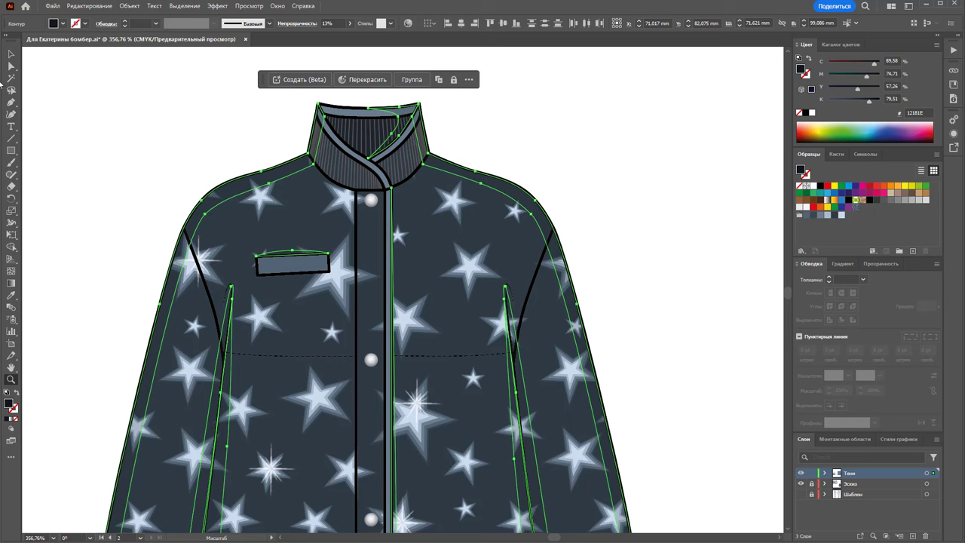
{"action": "key", "text": "ctrl+shift+a"}
{"action": "left_click", "coordinate": [486, 373], "text": "alt"}
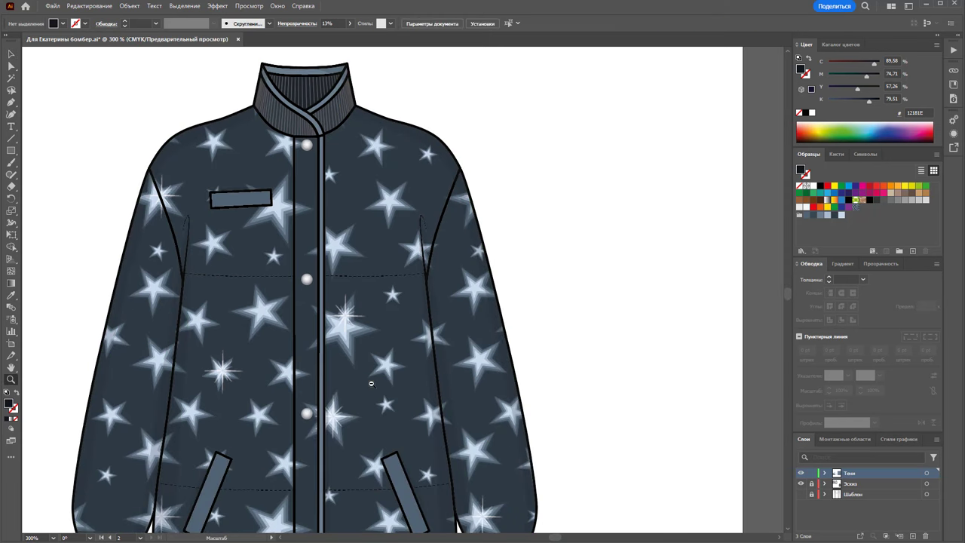
{"action": "left_click", "coordinate": [372, 374], "text": "alt"}
{"action": "left_click", "coordinate": [398, 309], "text": "alt"}
{"action": "left_click", "coordinate": [500, 300], "text": "alt"}
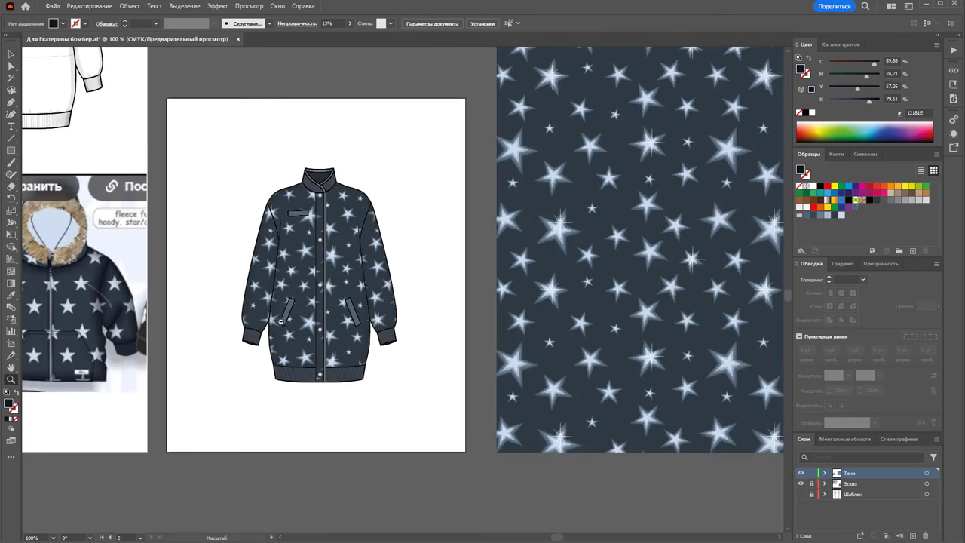
{"action": "left_click", "coordinate": [281, 321], "text": "alt"}
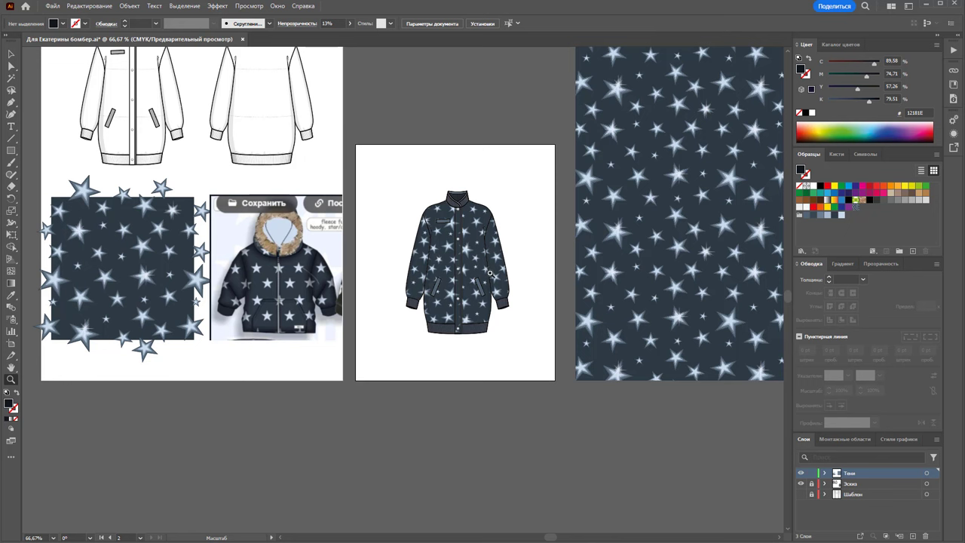
{"action": "left_click", "coordinate": [12, 54]}
Step: Shift the star-pattern rectangle right and Alt-drag a copy of the jacket artboard beside the original
{"action": "left_click", "coordinate": [697, 277]}
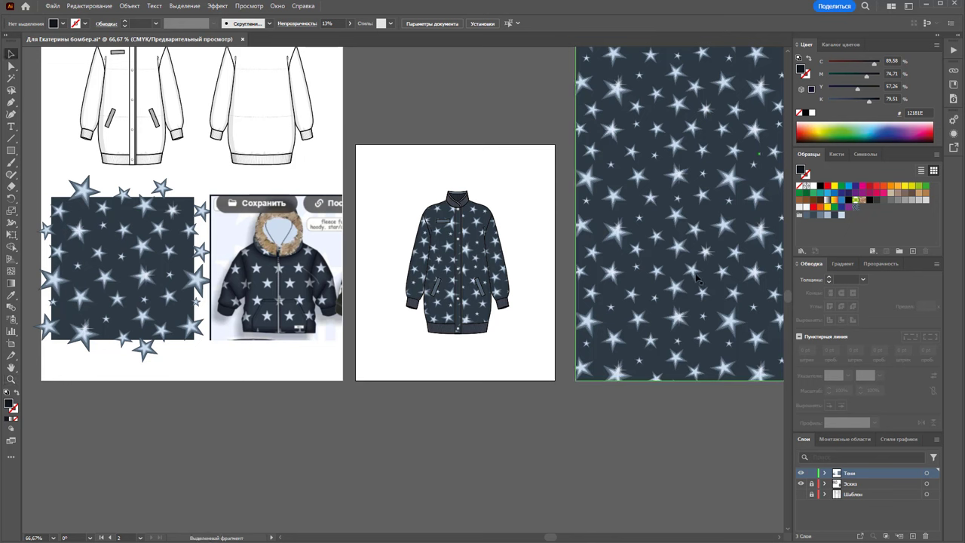
{"action": "left_click_drag", "start_coordinate": [588, 275], "coordinate": [767, 276]}
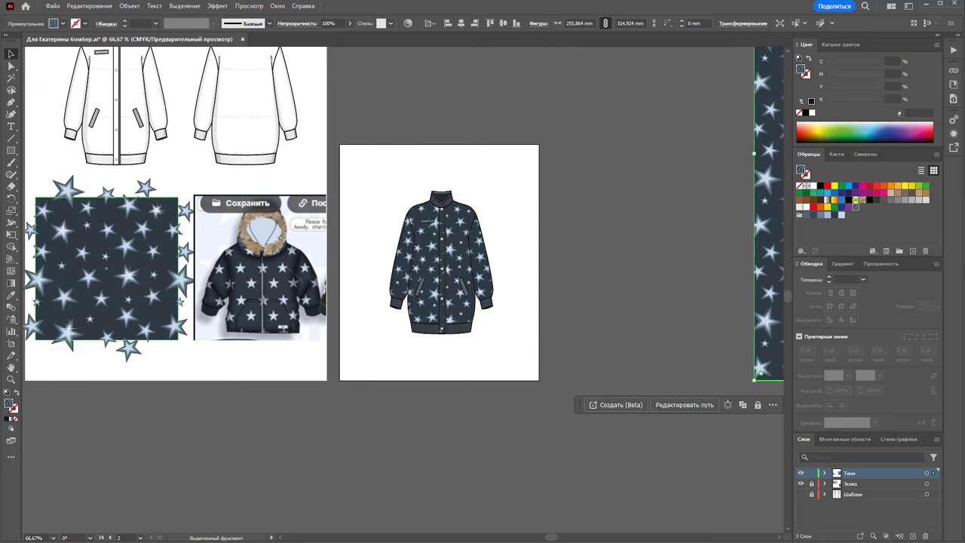
{"action": "left_click", "coordinate": [11, 343]}
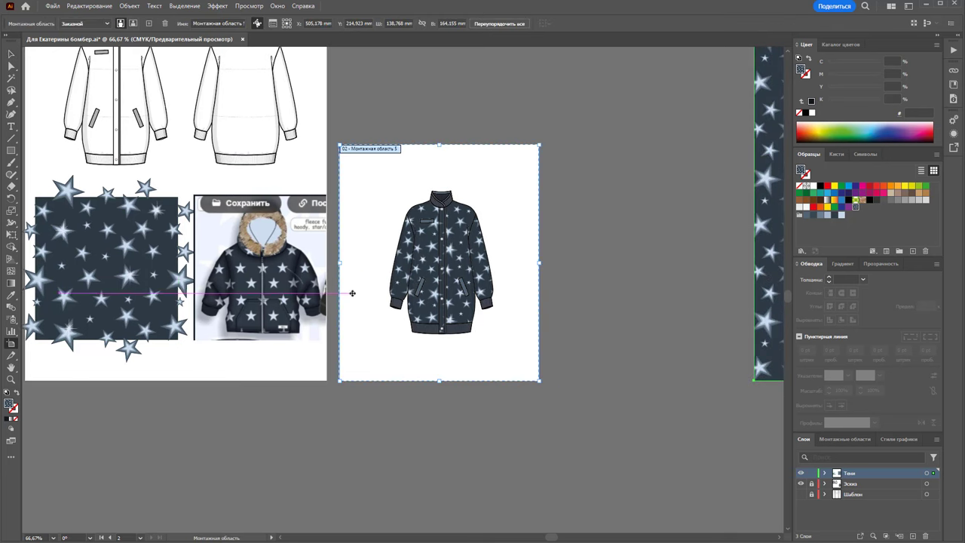
{"action": "left_click_drag", "start_coordinate": [351, 291], "coordinate": [562, 291]}
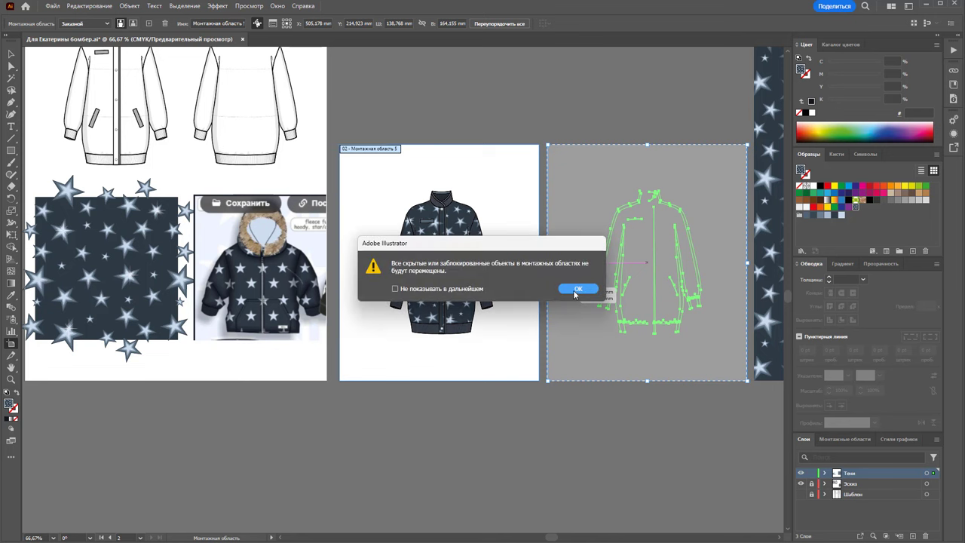
{"action": "left_click", "coordinate": [578, 289]}
{"action": "key", "text": "ctrl+z"}
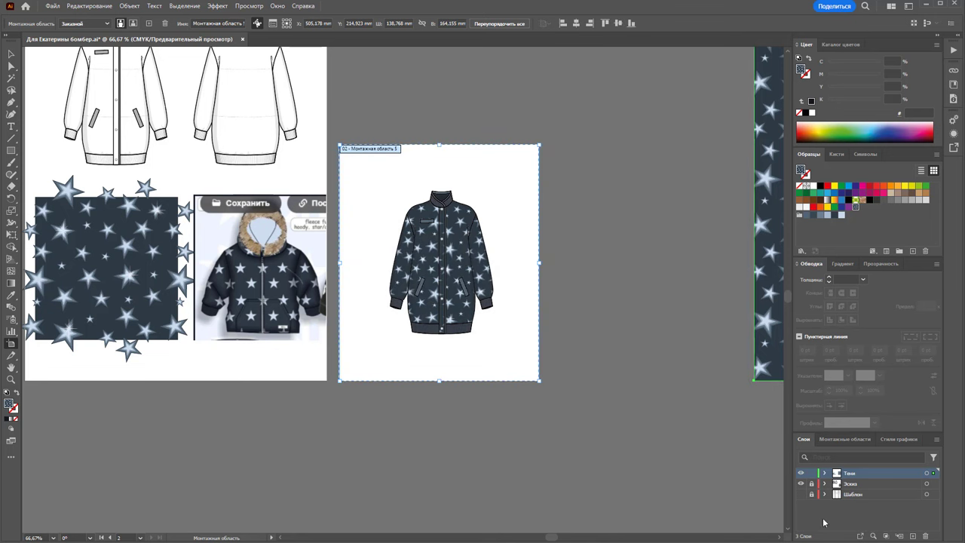
{"action": "left_click_drag", "start_coordinate": [370, 190], "coordinate": [571, 207]}
Step: Zoom onto the photo and jacket, then create the new layer Слой 4 above Тани
{"action": "left_click", "coordinate": [12, 379]}
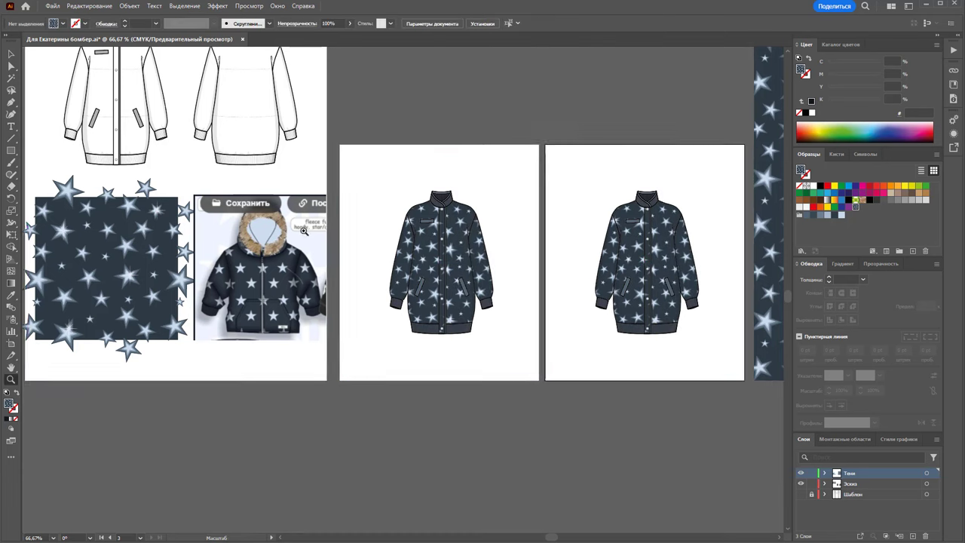
{"action": "mouse_move", "coordinate": [284, 221]}
{"action": "left_mouse_down"}
{"action": "mouse_move", "coordinate": [356, 255]}
{"action": "mouse_move", "coordinate": [530, 266]}
{"action": "left_mouse_up"}
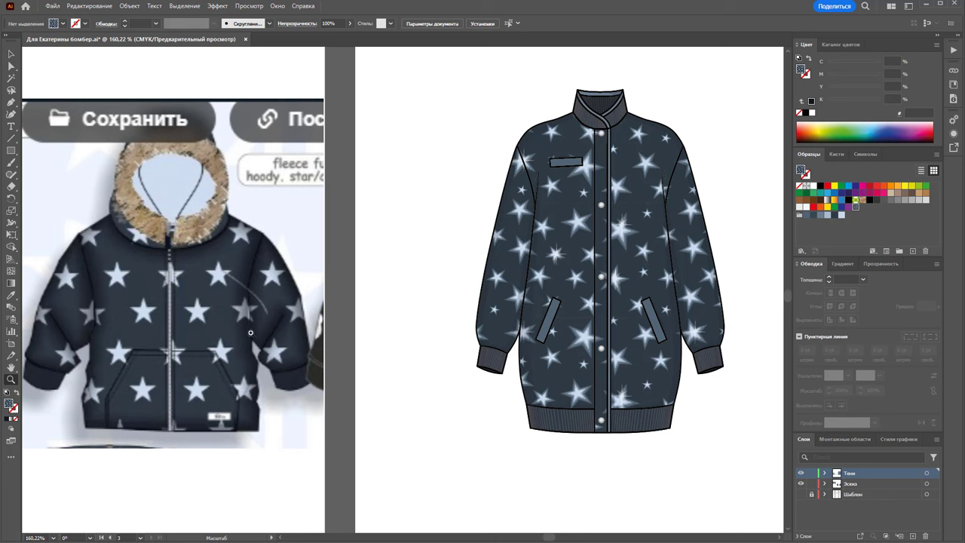
{"action": "left_click", "coordinate": [11, 54]}
{"action": "left_click", "coordinate": [263, 329]}
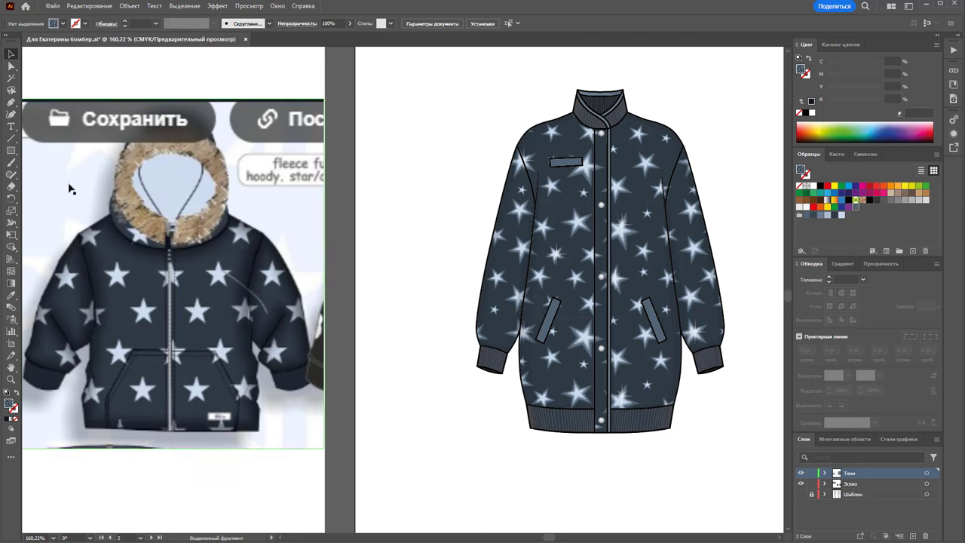
{"action": "left_click", "coordinate": [758, 438]}
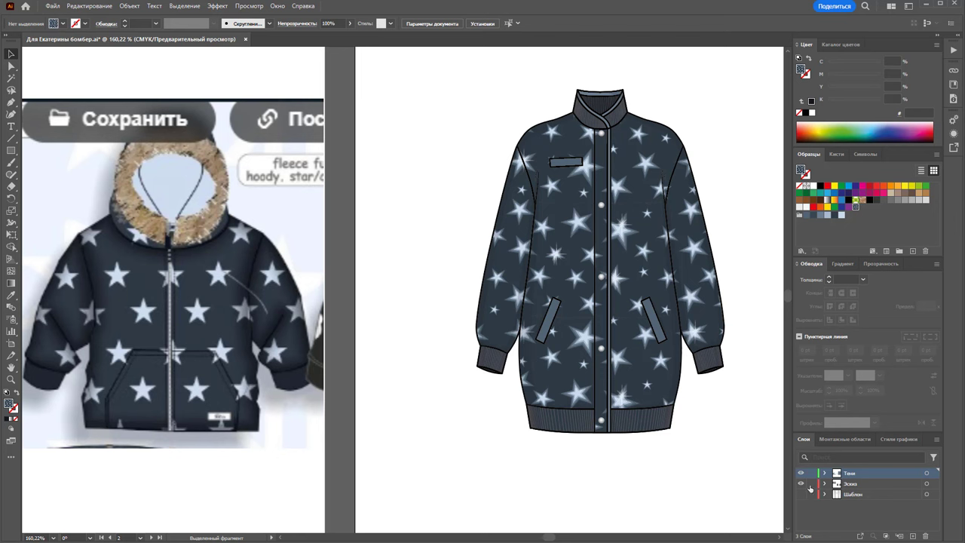
{"action": "left_click", "coordinate": [913, 535]}
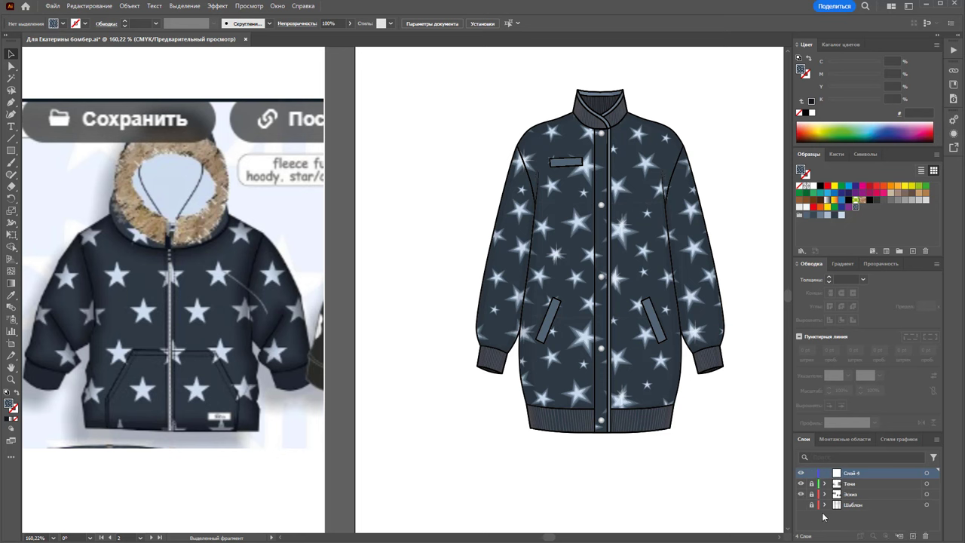
Step: Trace a closed Pen shape along the right sleeve's top edge and fill it red E30613
{"action": "left_click", "coordinate": [13, 105]}
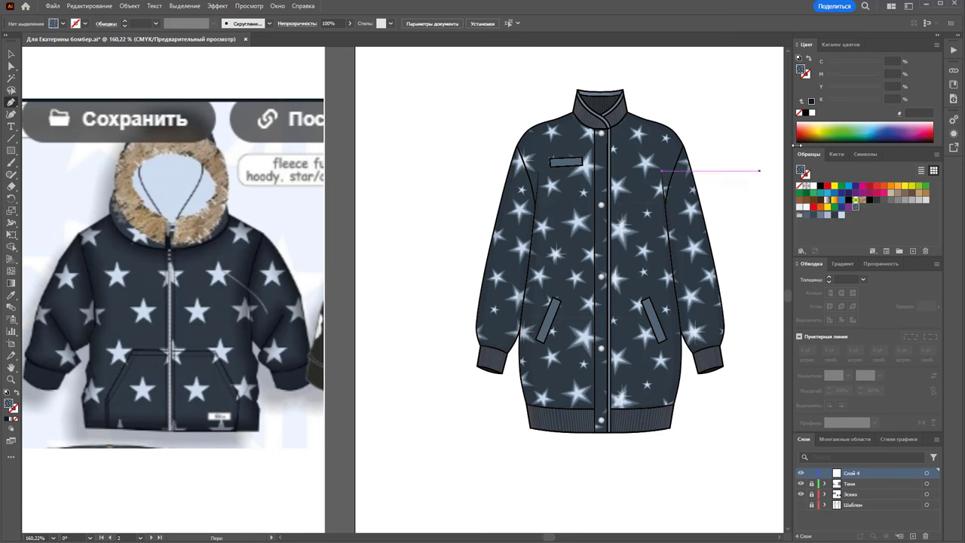
{"action": "left_click", "coordinate": [683, 148]}
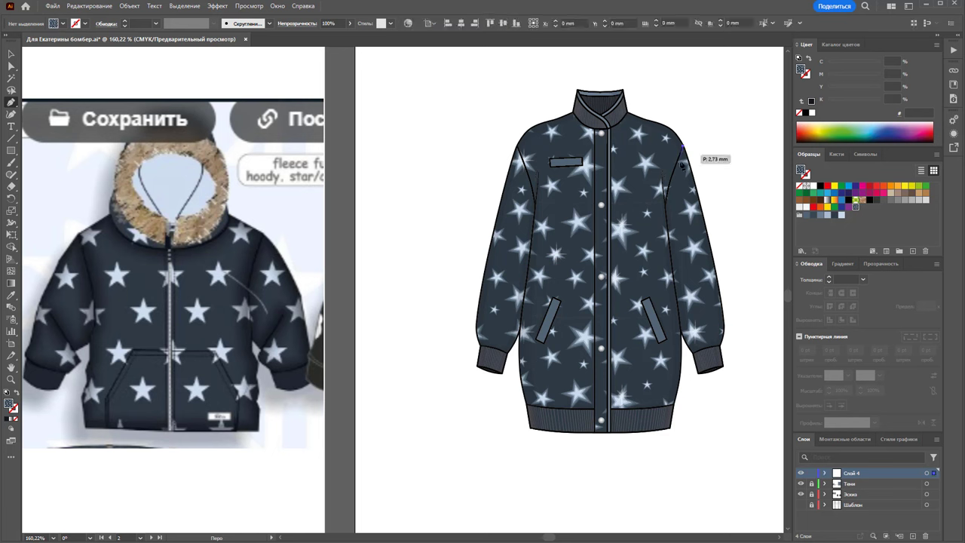
{"action": "left_click", "coordinate": [667, 190]}
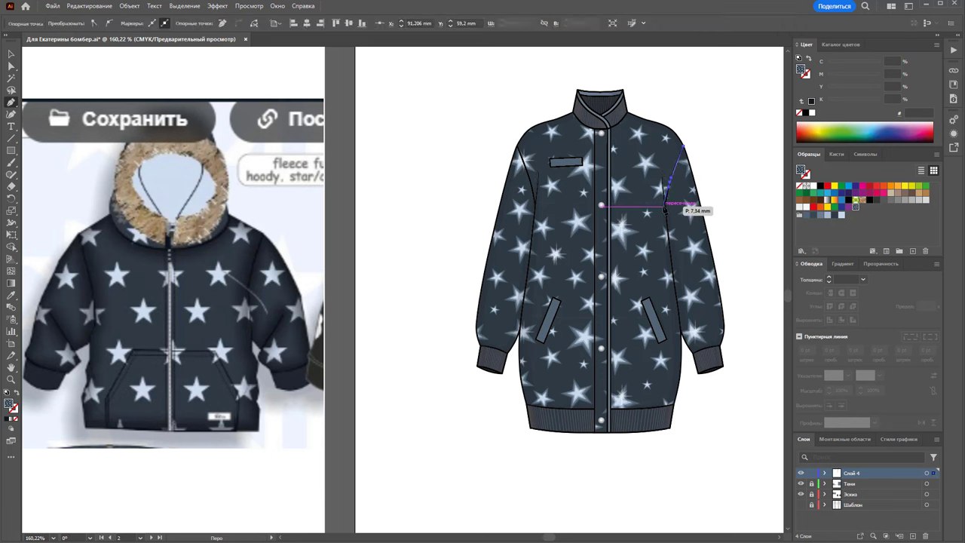
{"action": "left_click", "coordinate": [668, 220]}
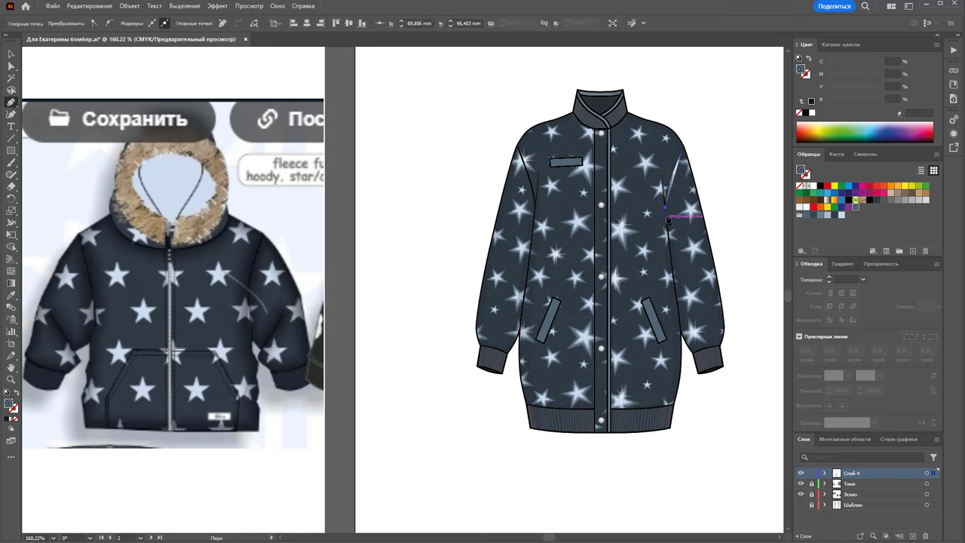
{"action": "left_click", "coordinate": [679, 200]}
{"action": "left_click", "coordinate": [692, 175]}
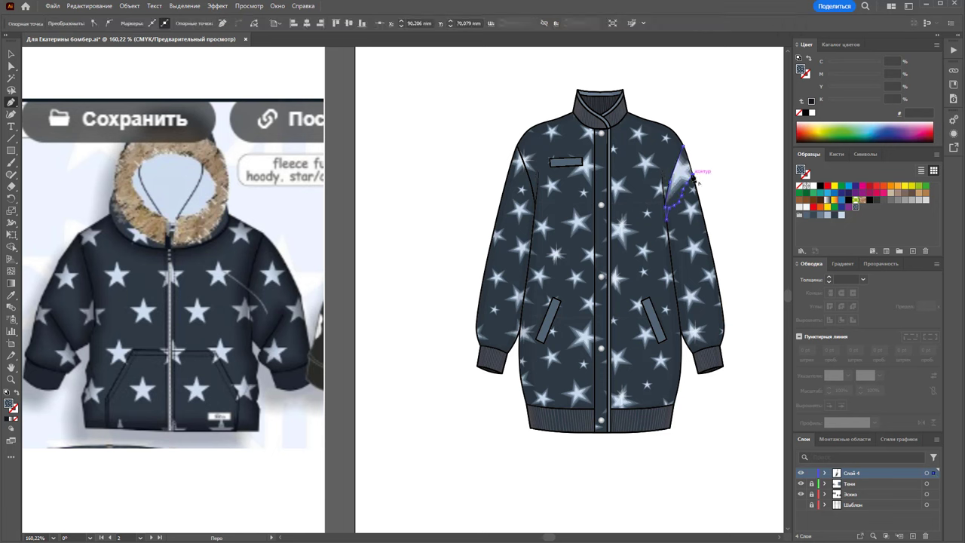
{"action": "left_click", "coordinate": [686, 148]}
{"action": "left_click", "coordinate": [827, 186]}
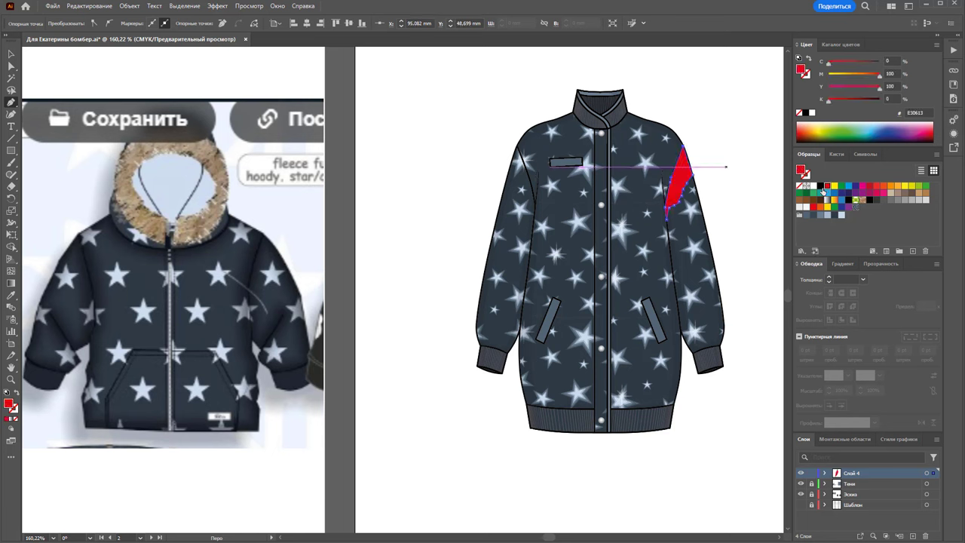
{"action": "left_click", "coordinate": [11, 54]}
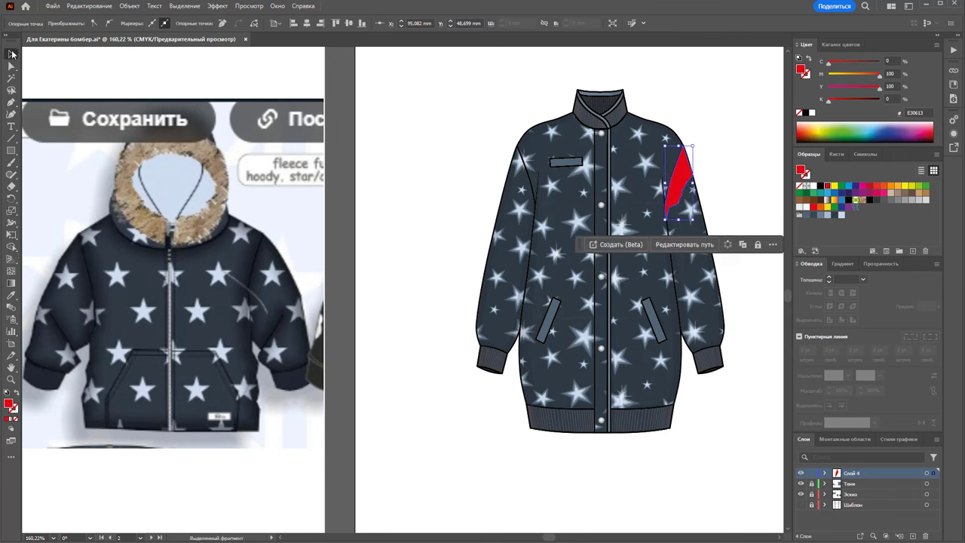
{"action": "left_click", "coordinate": [495, 108]}
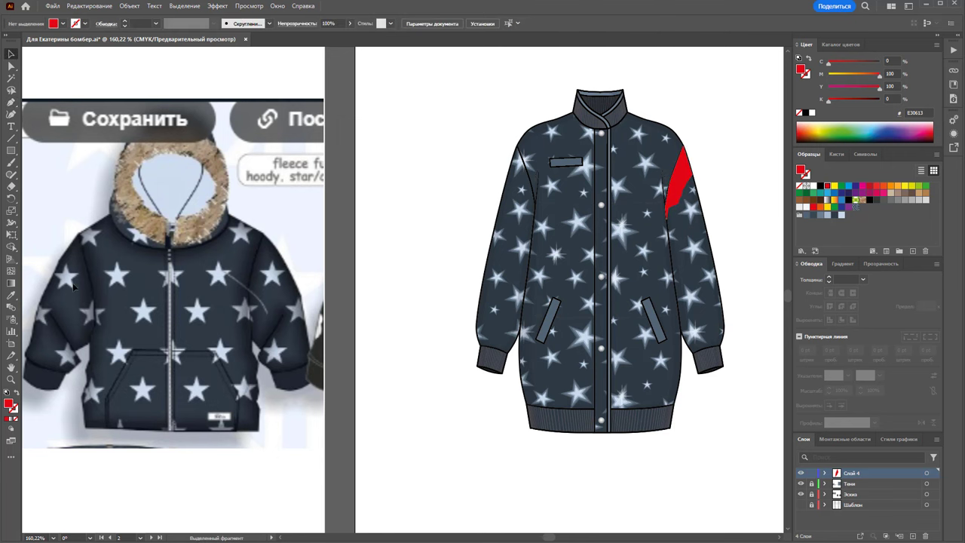
Step: Draw a second shape along the sleeve edge and a thin strip beside the collar
{"action": "left_click", "coordinate": [12, 102]}
{"action": "left_click", "coordinate": [683, 147]}
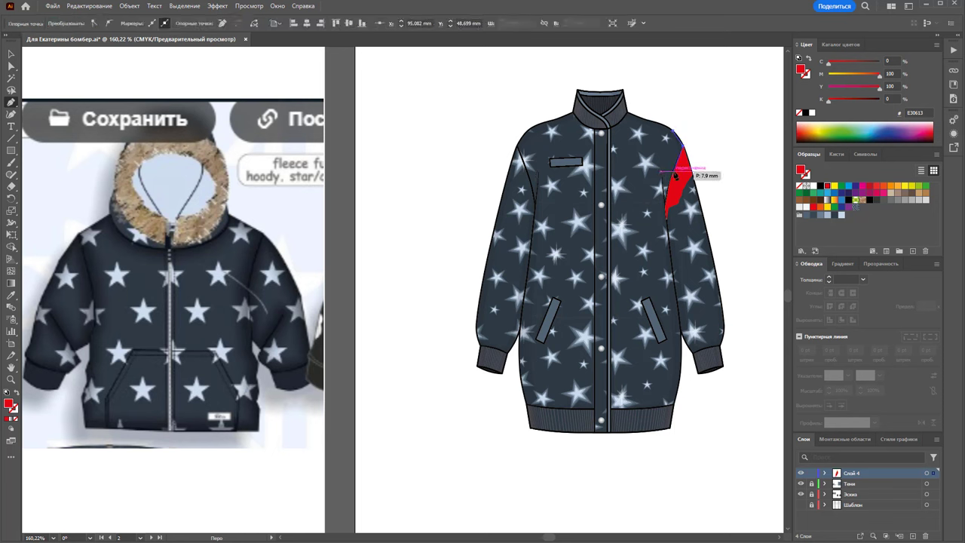
{"action": "left_click_drag", "start_coordinate": [672, 179], "coordinate": [667, 189]}
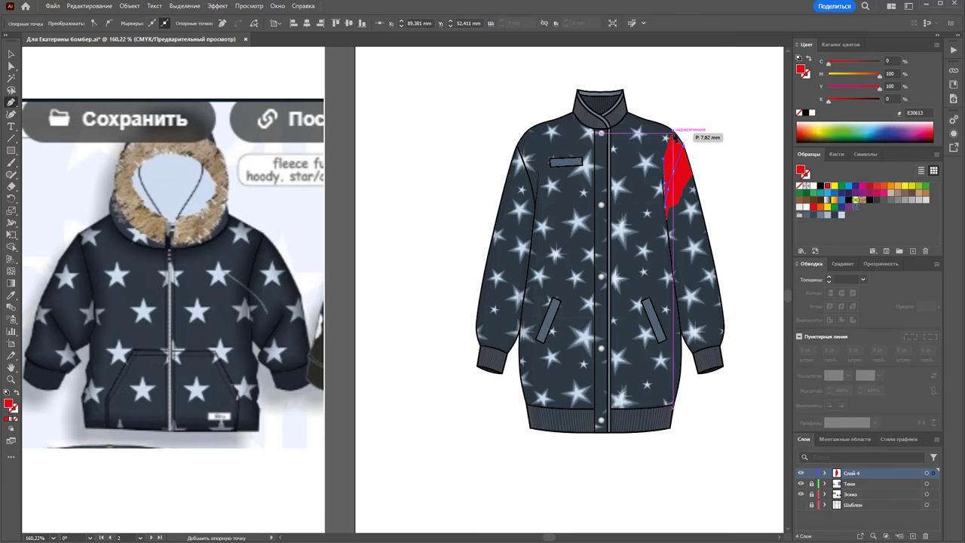
{"action": "left_click", "coordinate": [673, 134]}
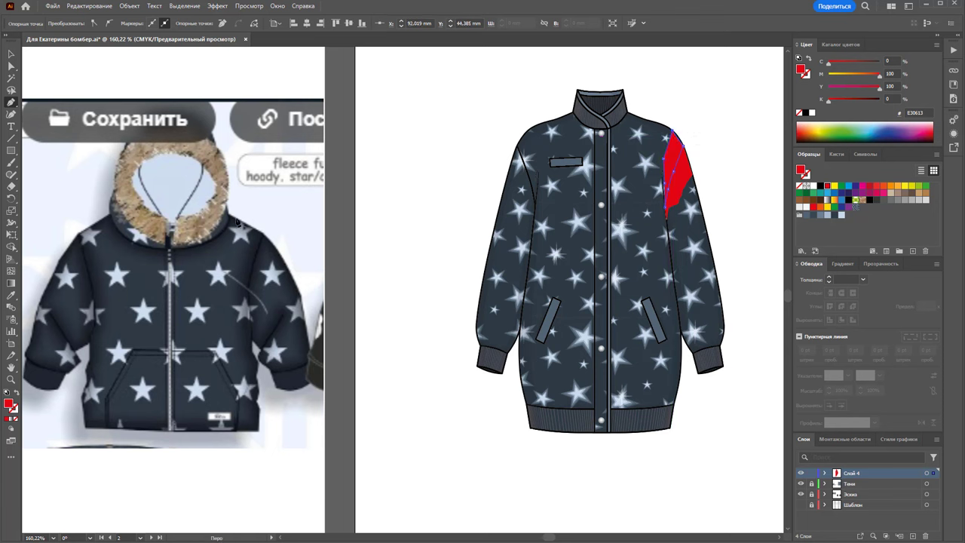
{"action": "mouse_move", "coordinate": [635, 126]}
{"action": "left_mouse_down"}
{"action": "mouse_move", "coordinate": [616, 134]}
{"action": "mouse_move", "coordinate": [628, 119]}
{"action": "left_mouse_up"}
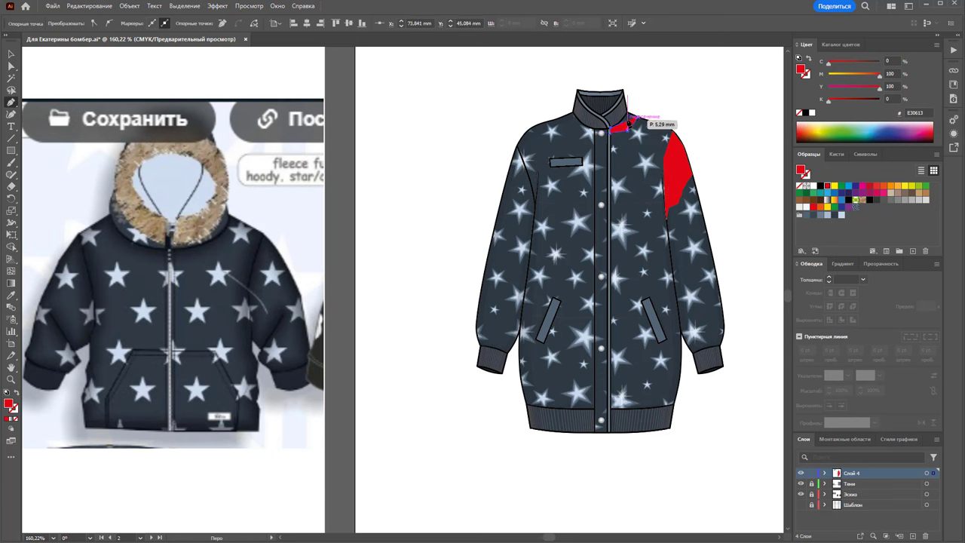
{"action": "left_click", "coordinate": [633, 118]}
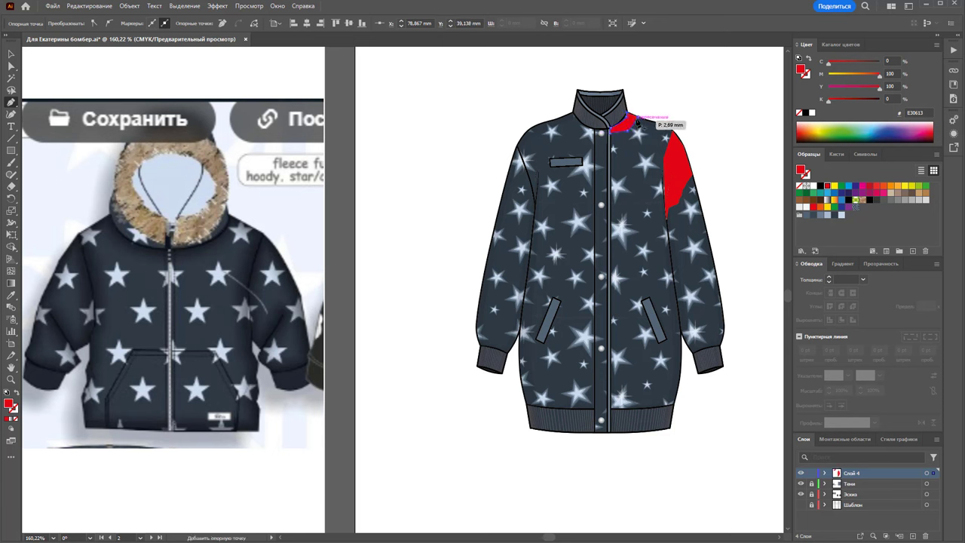
{"action": "left_click", "coordinate": [638, 119]}
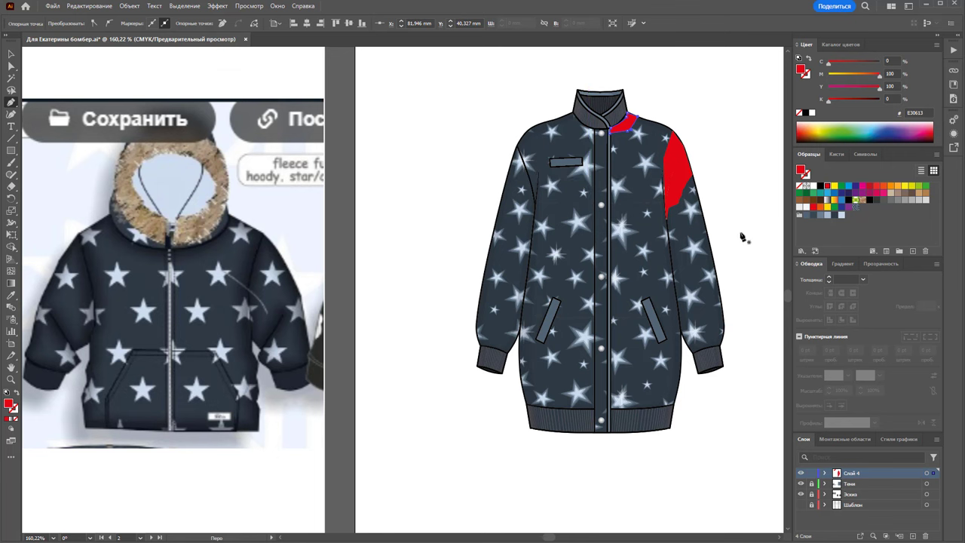
{"action": "left_click", "coordinate": [665, 183]}
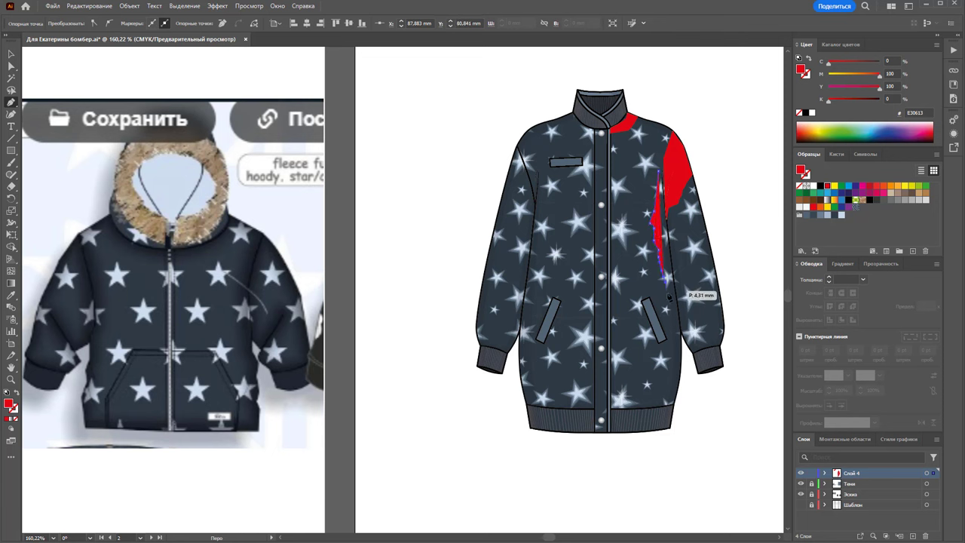
Step: Extend the red side-shadow path down to the hem, back up the body, and close it
{"action": "left_click", "coordinate": [670, 302]}
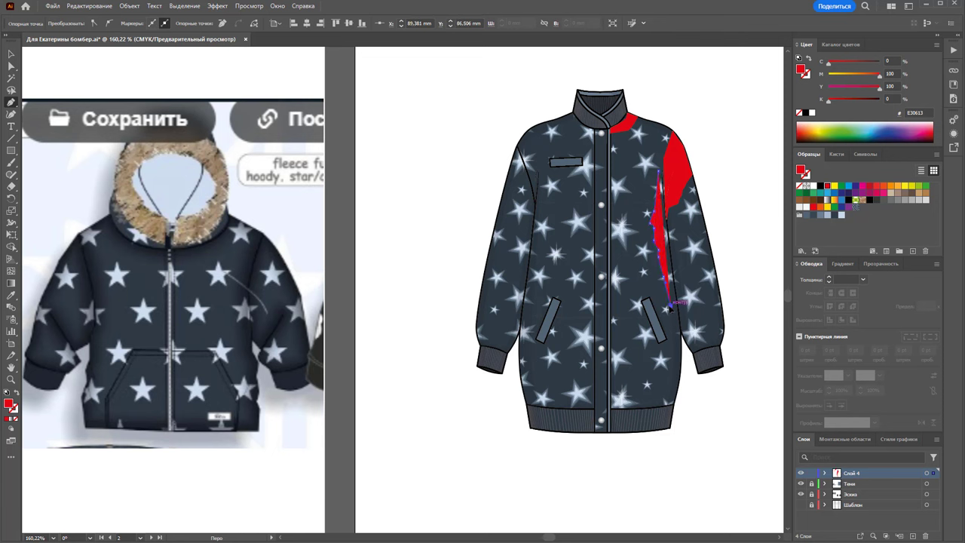
{"action": "left_click", "coordinate": [667, 366]}
{"action": "left_click", "coordinate": [661, 407]}
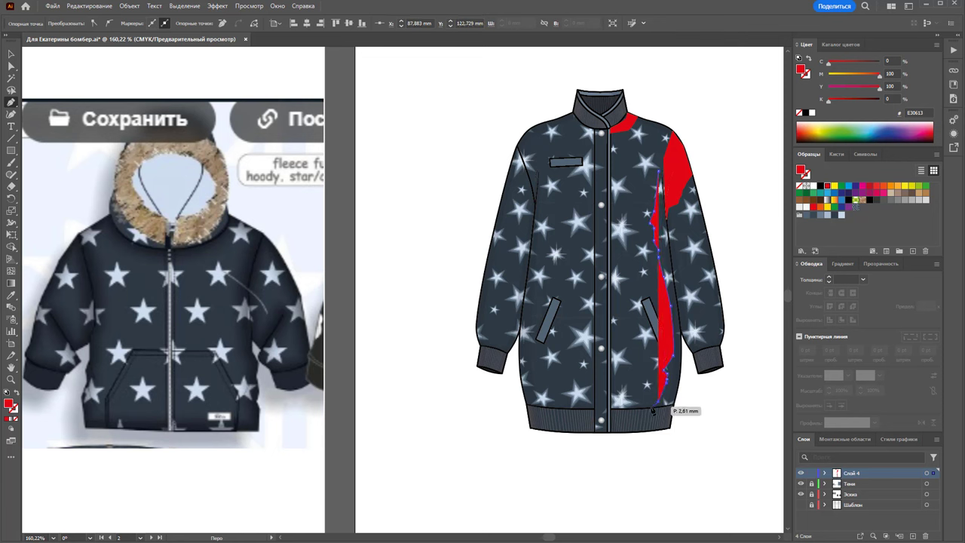
{"action": "left_click", "coordinate": [646, 410]}
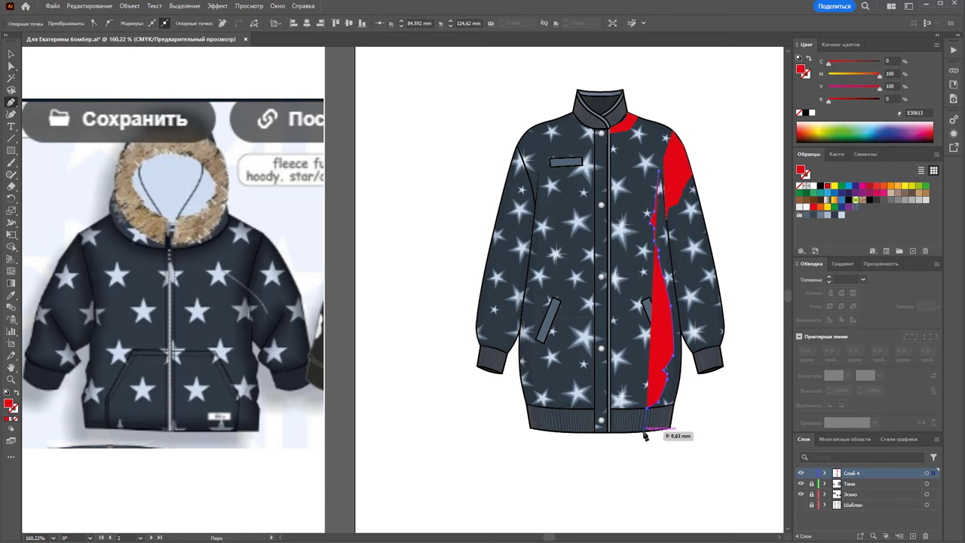
{"action": "left_click", "coordinate": [644, 433]}
{"action": "left_click", "coordinate": [671, 426]}
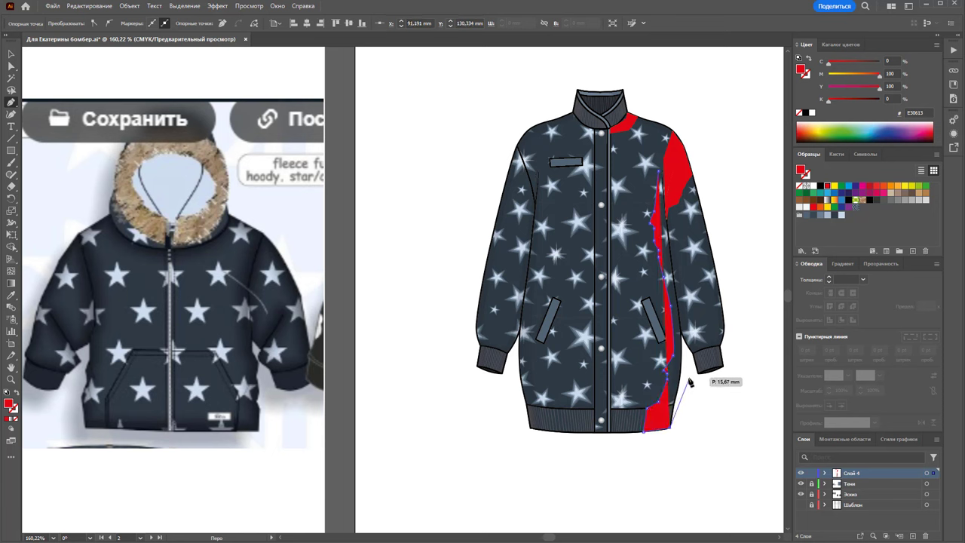
{"action": "left_click", "coordinate": [681, 362]}
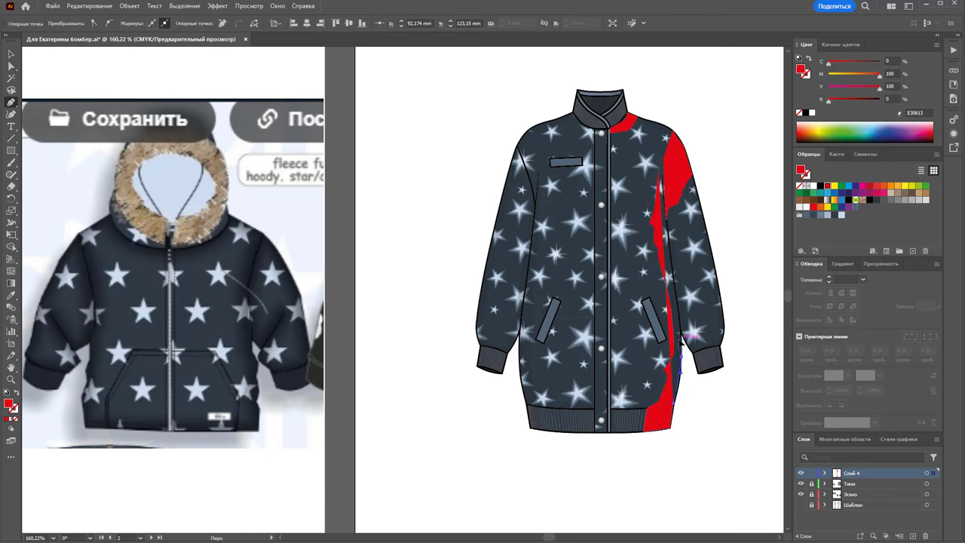
{"action": "left_click", "coordinate": [683, 334]}
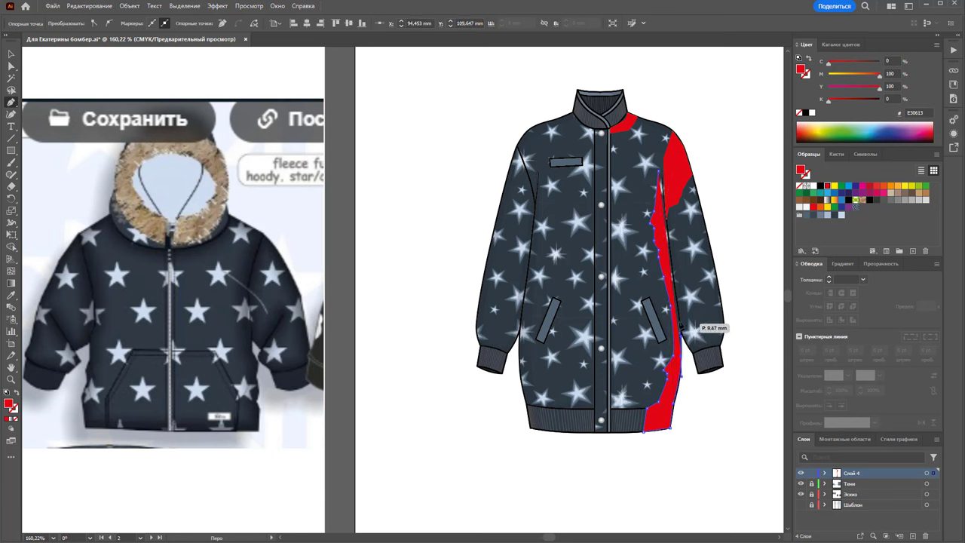
{"action": "left_click", "coordinate": [668, 222]}
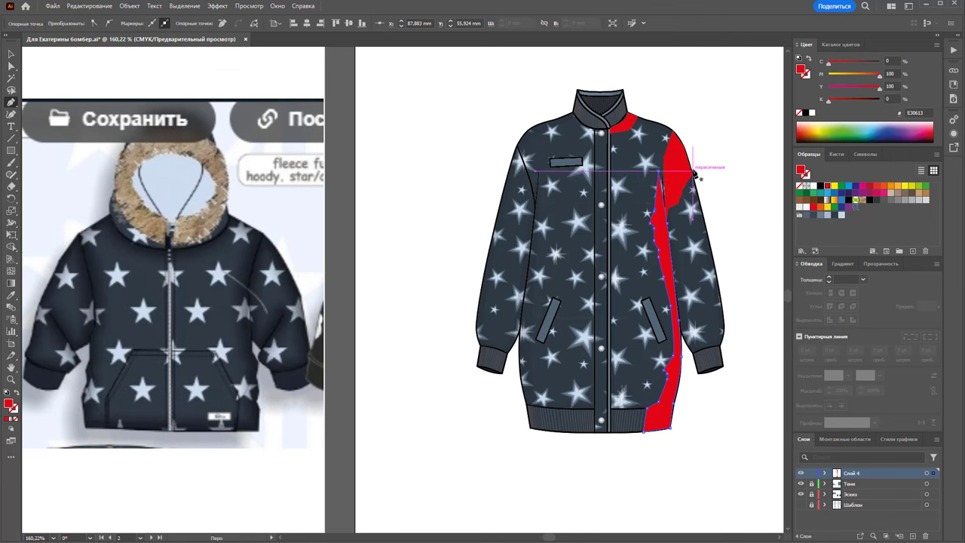
{"action": "left_click", "coordinate": [687, 185]}
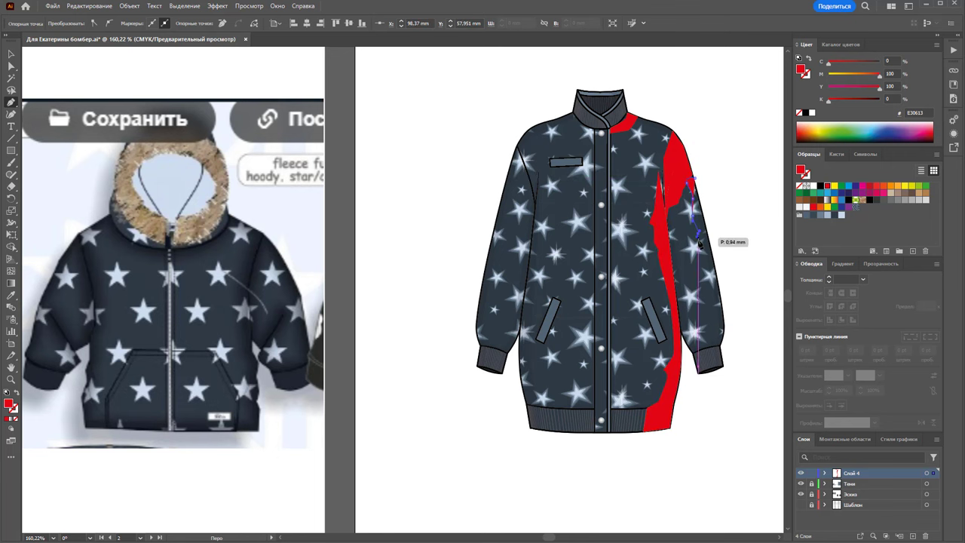
Step: Draw and close a red shadow shape along the sleeve, then begin the zipper strip at the collar
{"action": "left_click", "coordinate": [712, 315]}
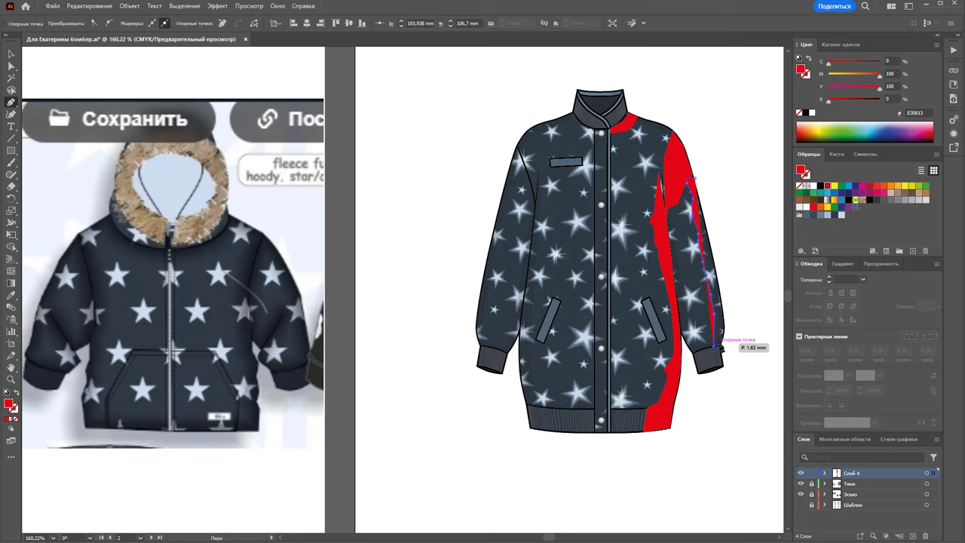
{"action": "left_click", "coordinate": [714, 348]}
{"action": "left_click", "coordinate": [722, 310]}
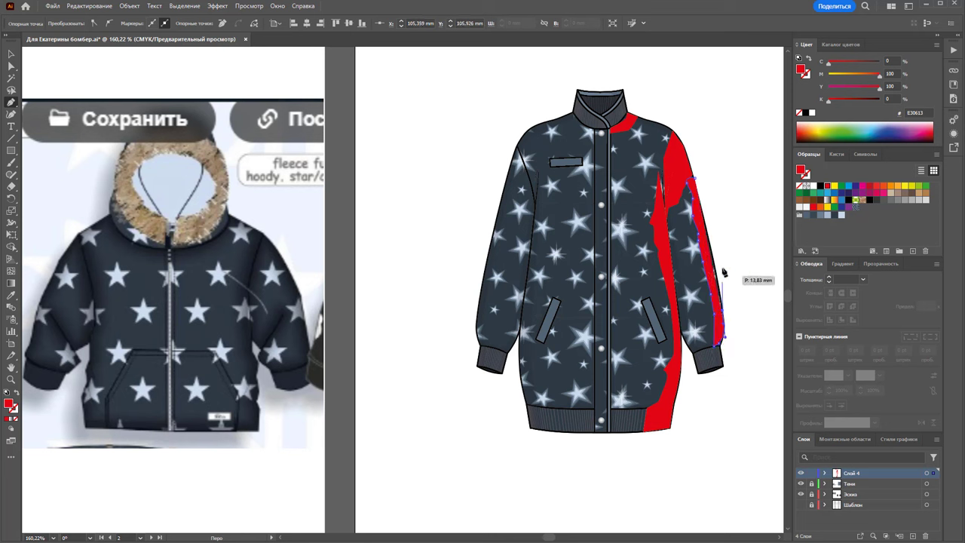
{"action": "left_click", "coordinate": [690, 178]}
{"action": "left_click", "coordinate": [671, 234]}
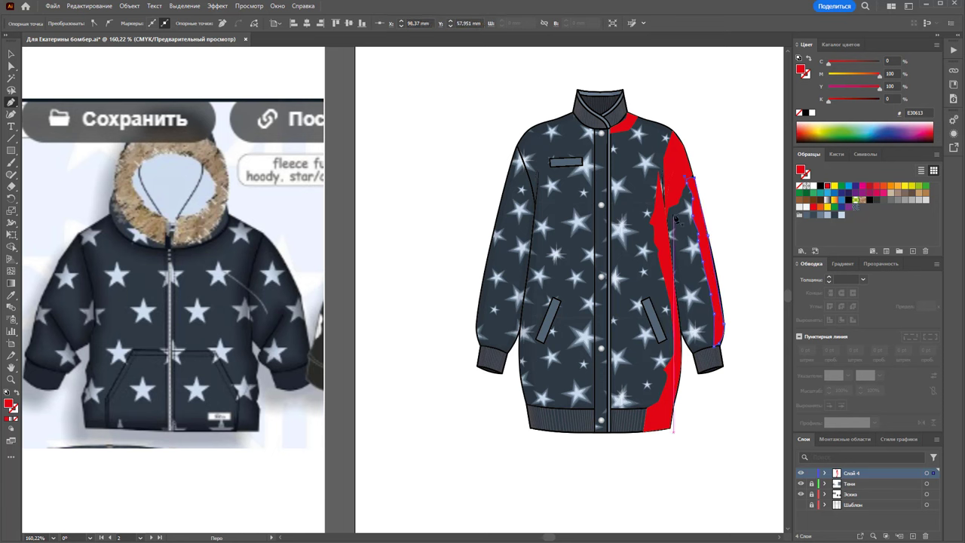
{"action": "left_click", "coordinate": [693, 298]}
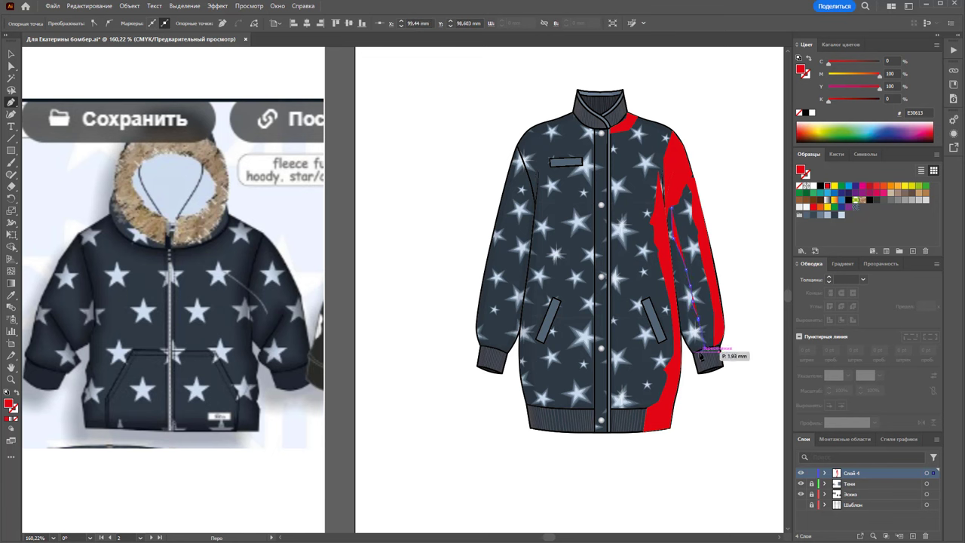
{"action": "left_click", "coordinate": [684, 333]}
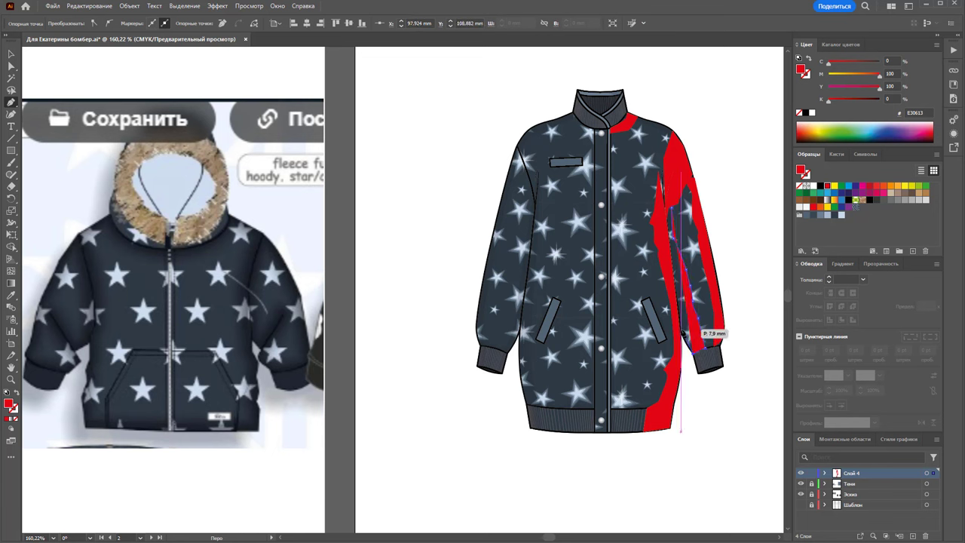
{"action": "left_click", "coordinate": [671, 234]}
{"action": "left_click", "coordinate": [669, 209]}
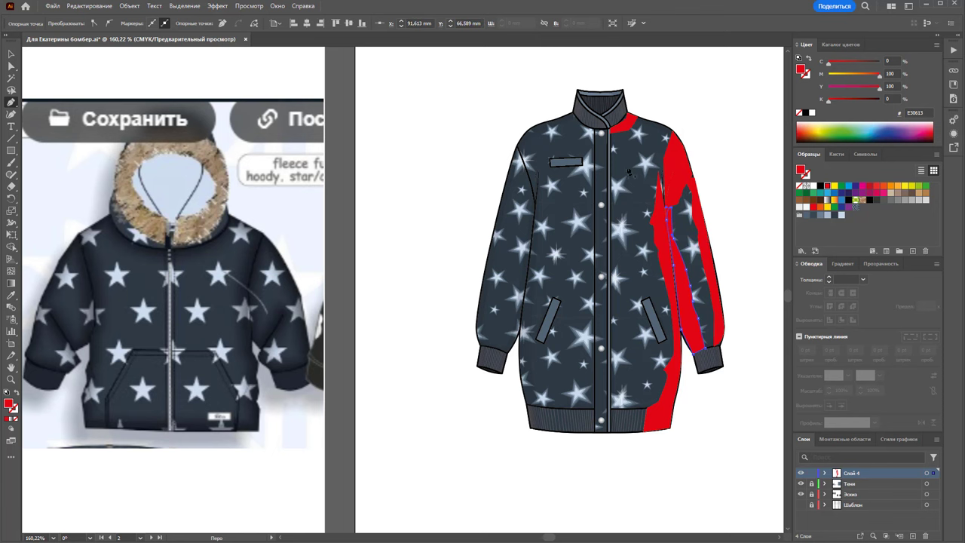
{"action": "left_click", "coordinate": [615, 138]}
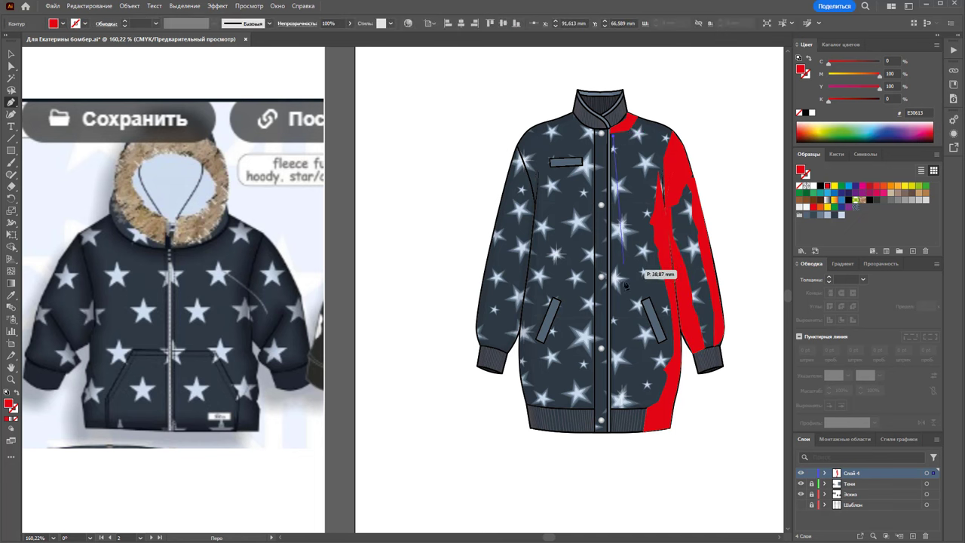
Step: Close the thin zipper strip from hem to collar and select it with the Selection tool
{"action": "left_click", "coordinate": [613, 435]}
{"action": "left_click", "coordinate": [611, 128]}
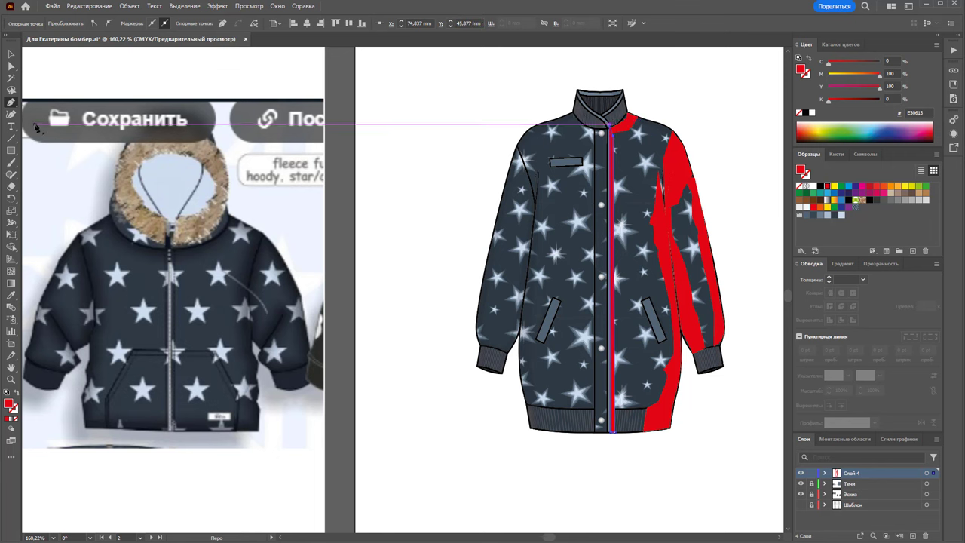
{"action": "left_click", "coordinate": [12, 53]}
{"action": "left_click", "coordinate": [416, 84]}
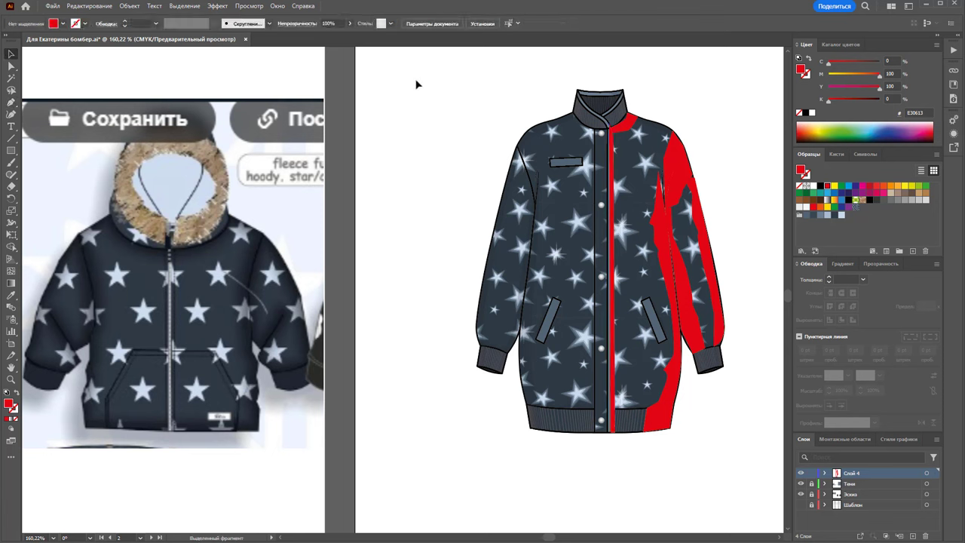
{"action": "left_click", "coordinate": [613, 246]}
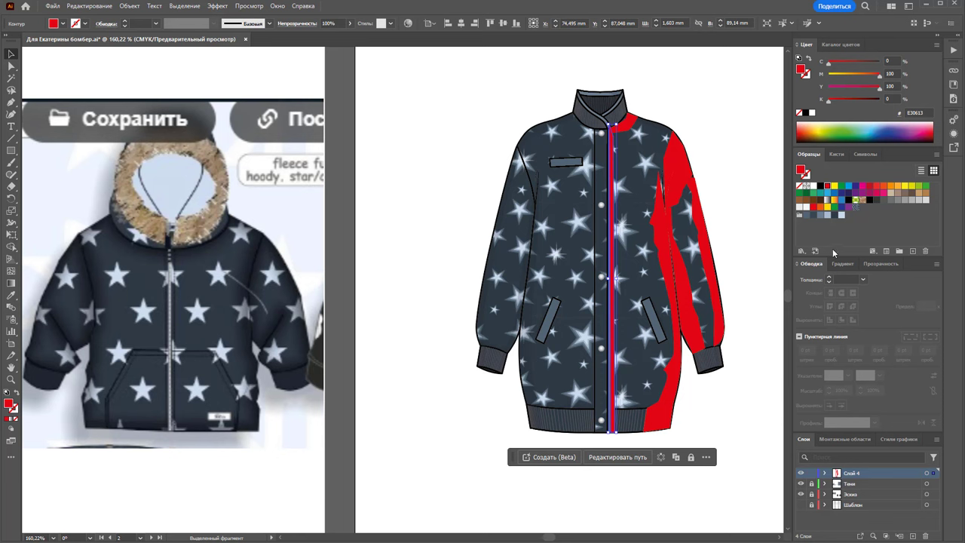
Step: Fill the strip with a gradient whose left stop sits at 0% position and 0% opacity
{"action": "left_click", "coordinate": [826, 201]}
{"action": "left_click", "coordinate": [843, 264]}
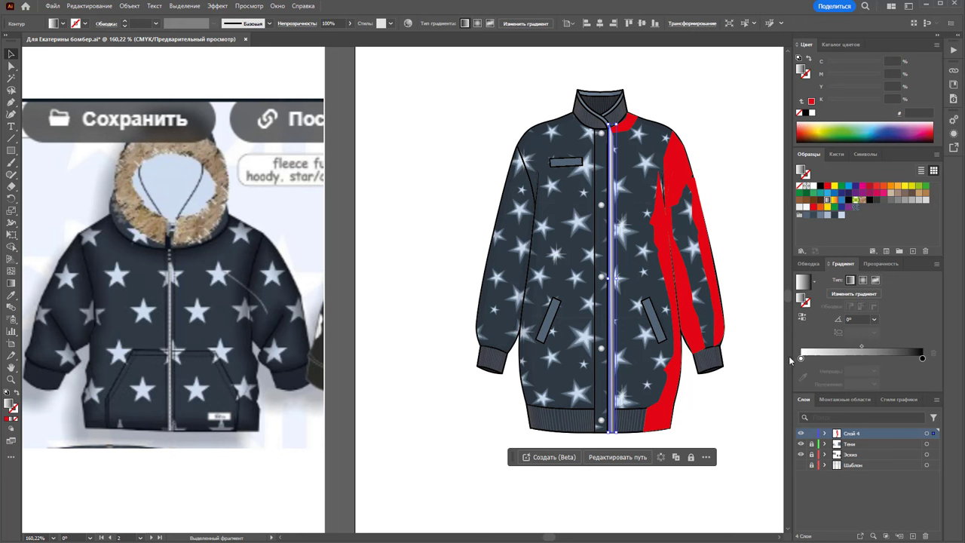
{"action": "left_click_drag", "start_coordinate": [801, 359], "coordinate": [805, 359]}
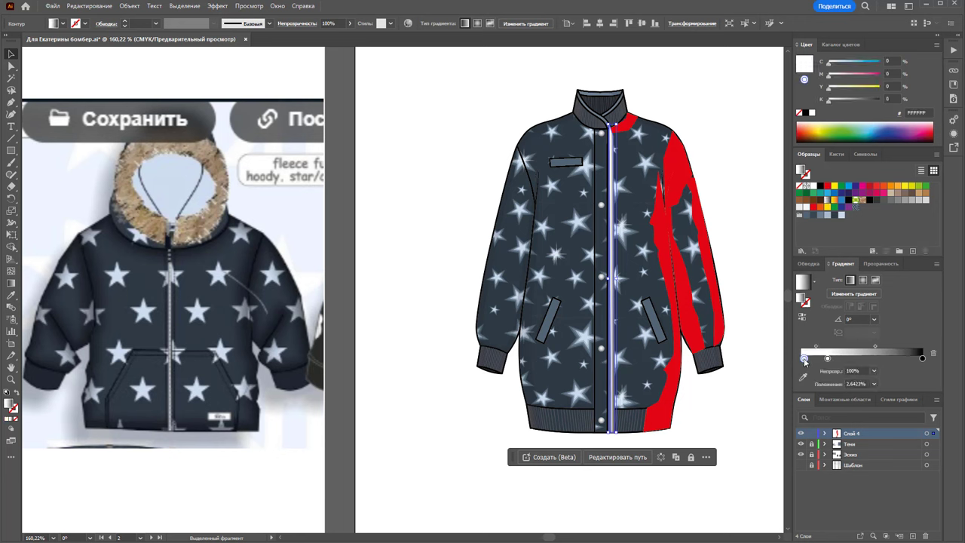
{"action": "type", "text": "0"}
{"action": "key", "text": "Return"}
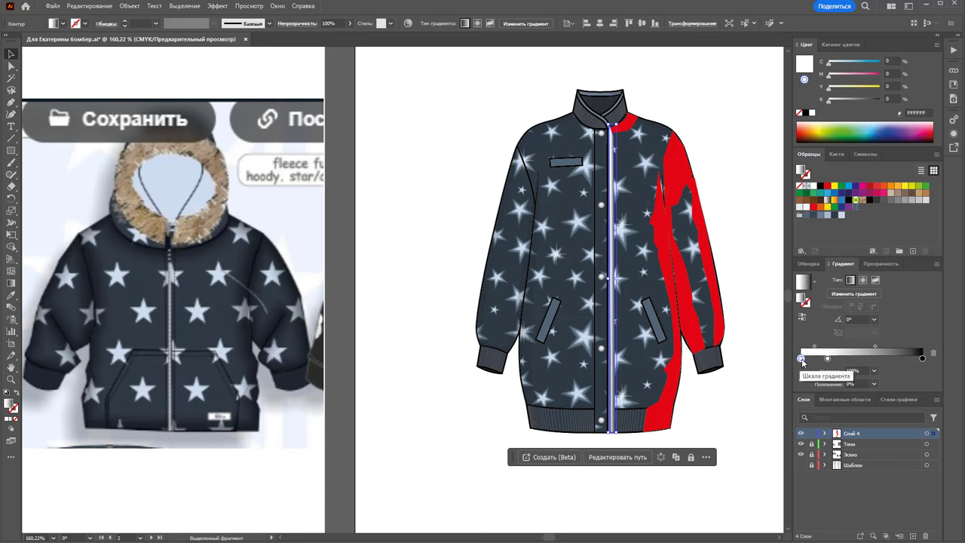
{"action": "left_click", "coordinate": [873, 373]}
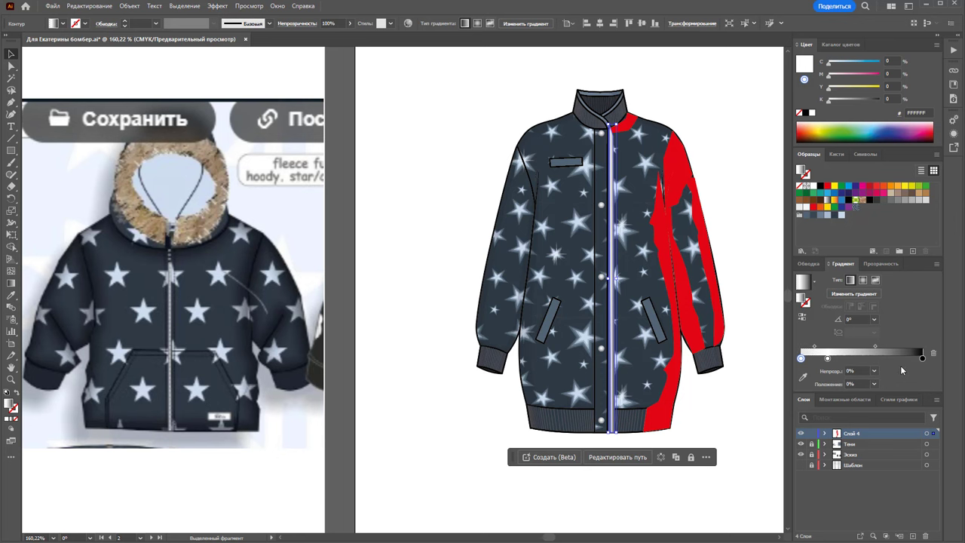
Step: Remove the extra gradient stop and keep the dark end stop at the right end
{"action": "left_click", "coordinate": [922, 359]}
{"action": "left_click_drag", "start_coordinate": [828, 359], "coordinate": [896, 367]}
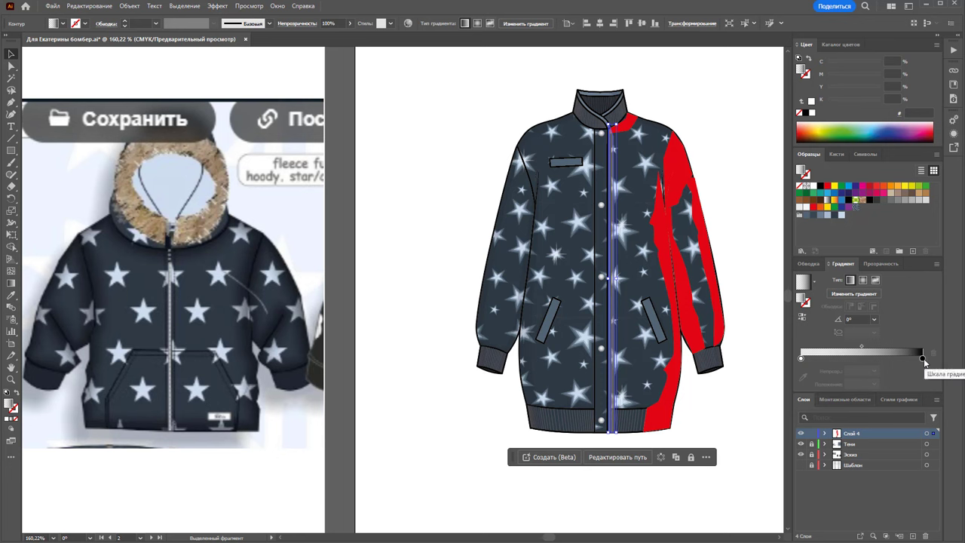
{"action": "left_click_drag", "start_coordinate": [922, 359], "coordinate": [907, 359]}
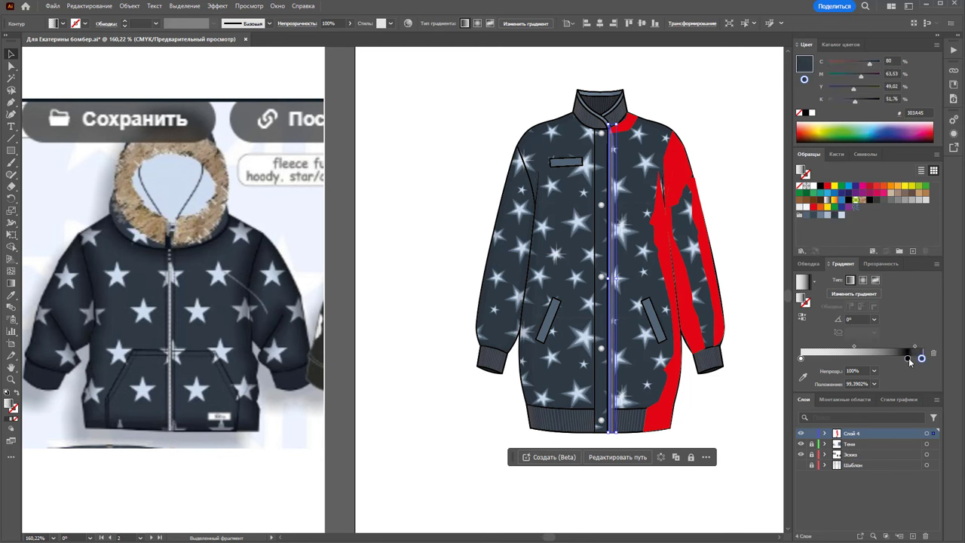
{"action": "left_click_drag", "start_coordinate": [908, 357], "coordinate": [921, 358]}
Step: Try dark grey, purple and slate colours for the gradient's end stop
{"action": "double_click", "coordinate": [921, 358]}
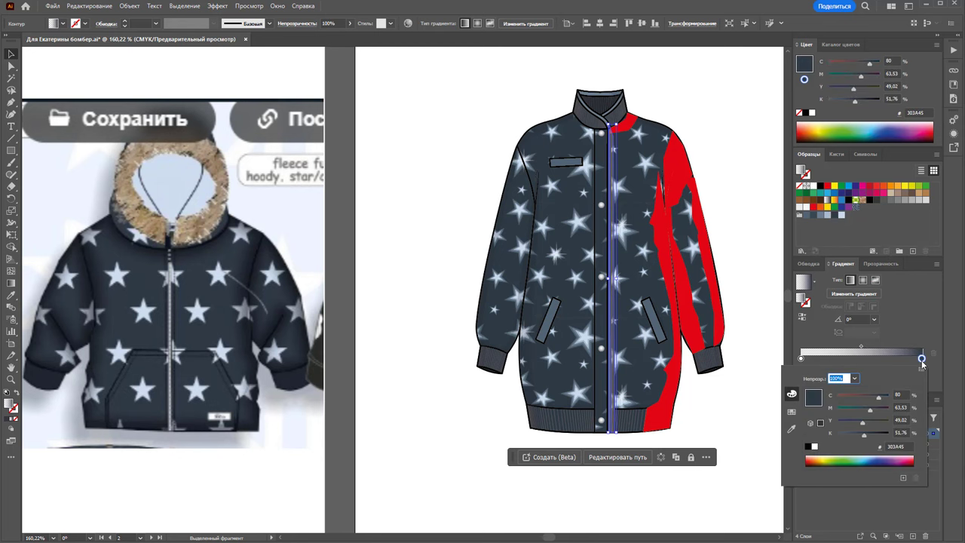
{"action": "left_click", "coordinate": [864, 436]}
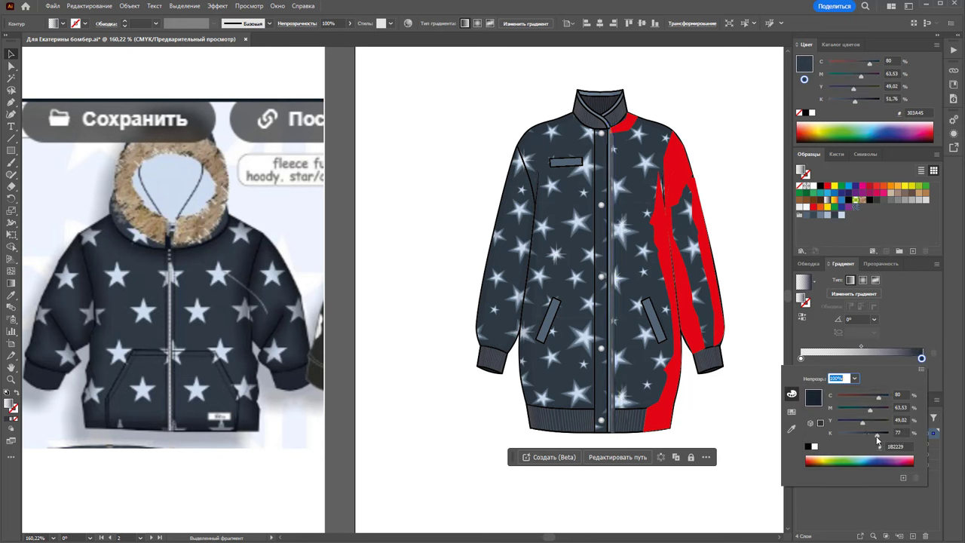
{"action": "mouse_move", "coordinate": [882, 439]}
{"action": "left_mouse_down"}
{"action": "mouse_move", "coordinate": [843, 423]}
{"action": "mouse_move", "coordinate": [887, 400]}
{"action": "left_mouse_up"}
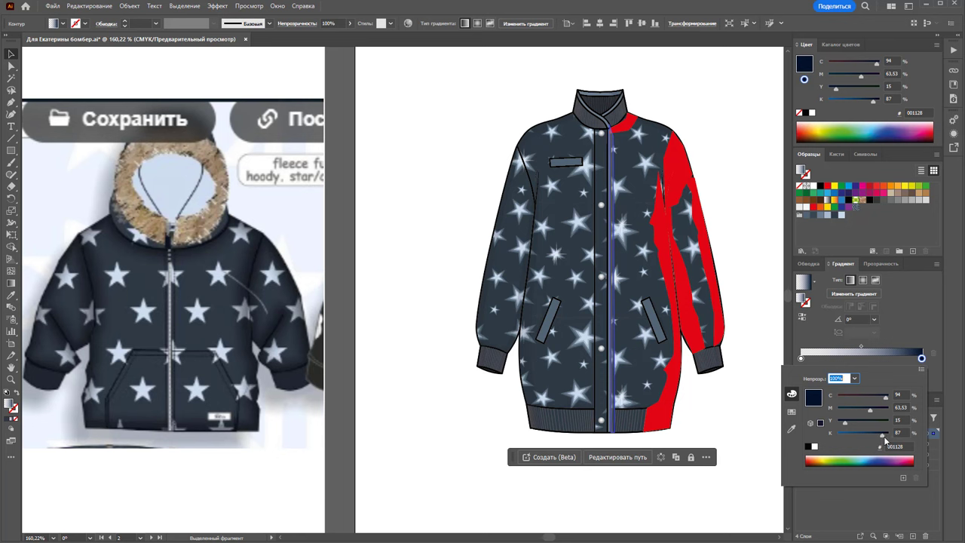
{"action": "left_click_drag", "start_coordinate": [883, 436], "coordinate": [840, 424]}
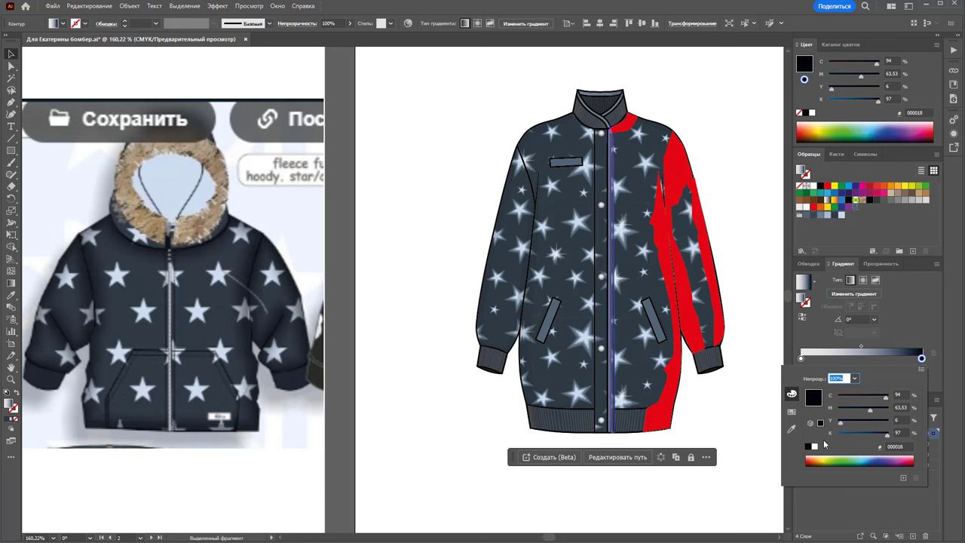
{"action": "left_click_drag", "start_coordinate": [870, 412], "coordinate": [892, 411]}
{"action": "left_click", "coordinate": [886, 459]}
{"action": "left_click", "coordinate": [887, 458]}
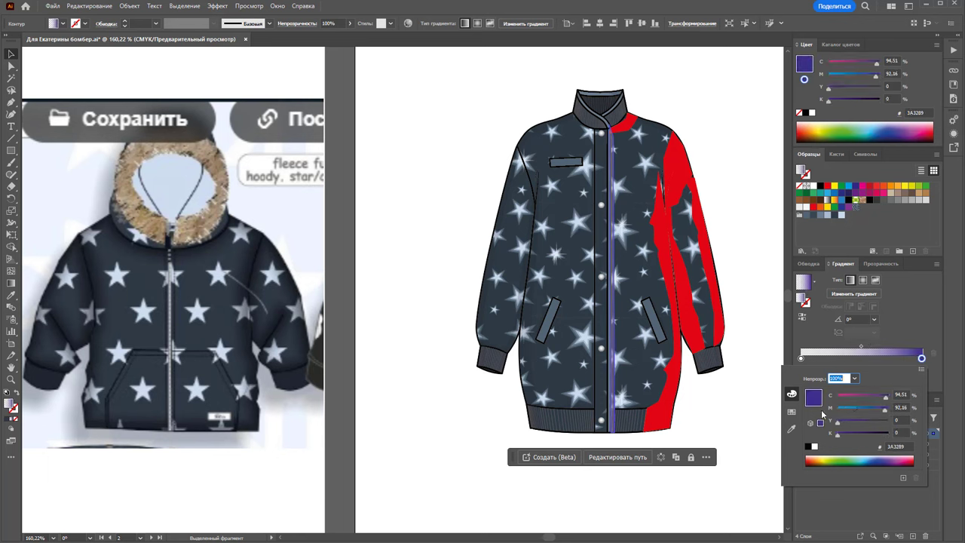
{"action": "left_click", "coordinate": [792, 412]}
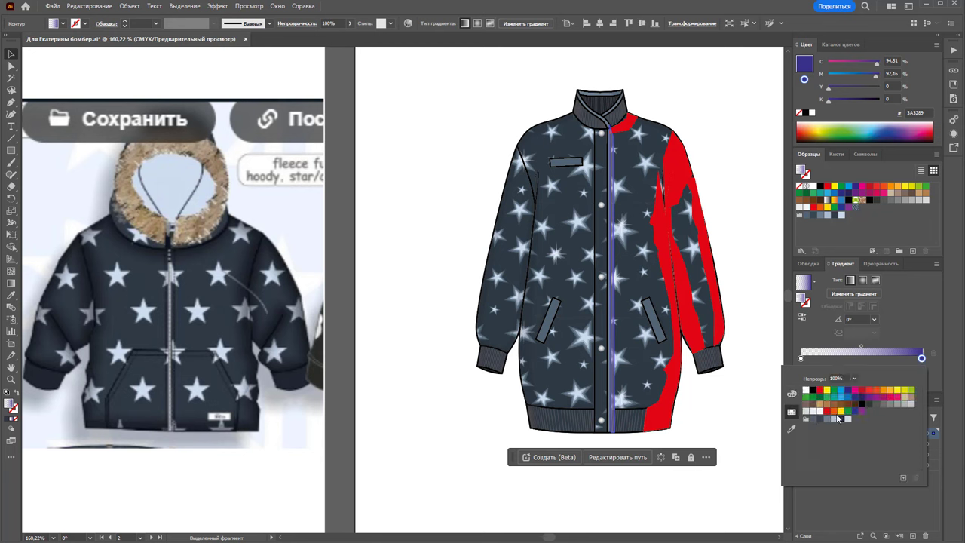
{"action": "left_click", "coordinate": [861, 398]}
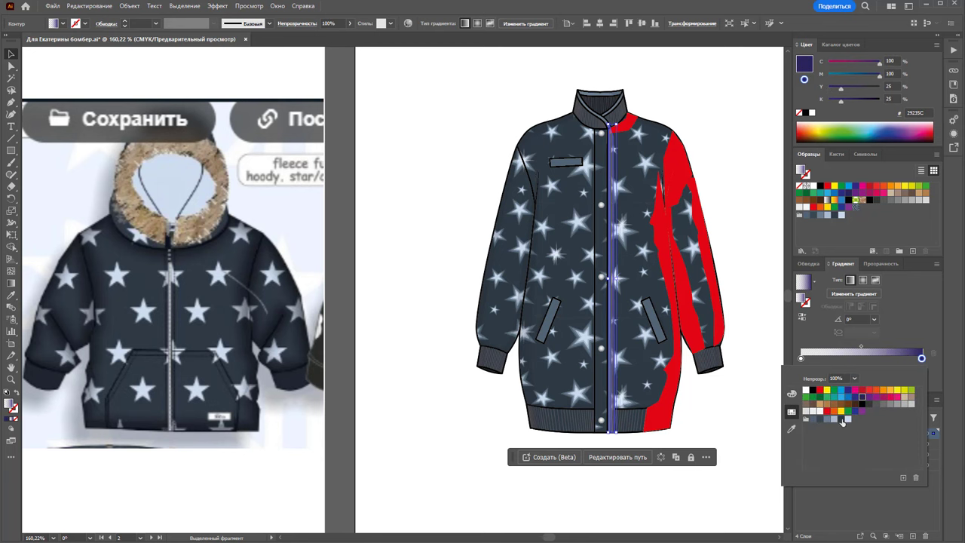
{"action": "left_click", "coordinate": [843, 419]}
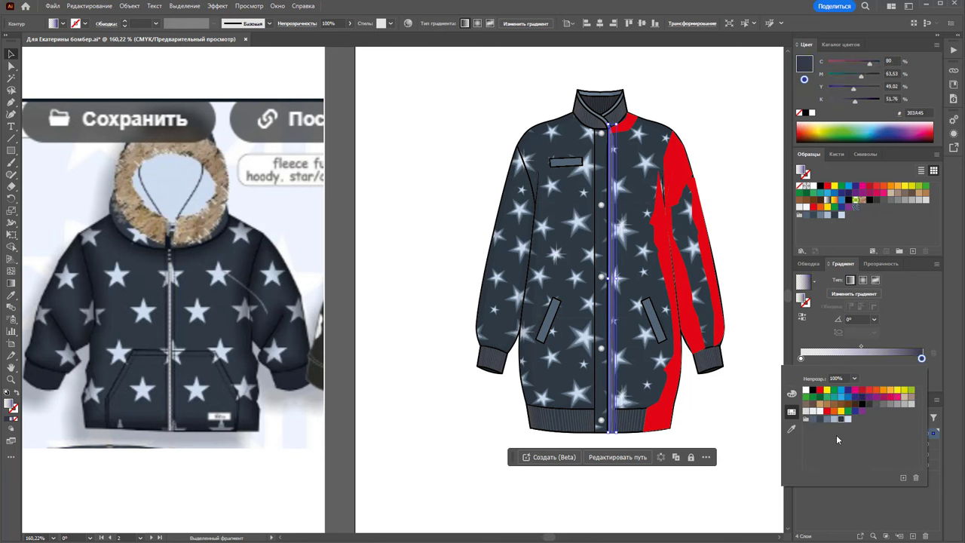
Step: Sample the reference jacket's dark colour into the end stop with the Eyedropper
{"action": "left_click", "coordinate": [792, 429]}
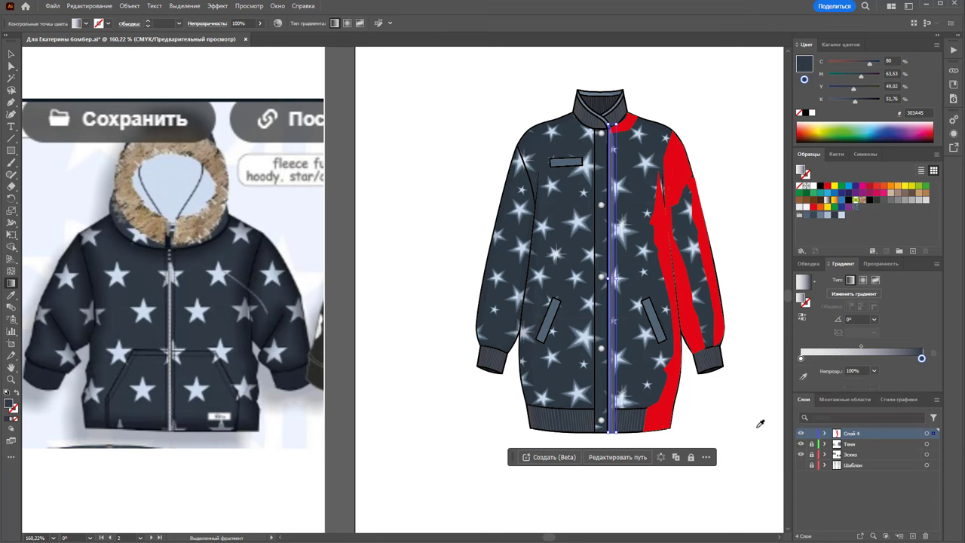
{"action": "left_click", "coordinate": [257, 255]}
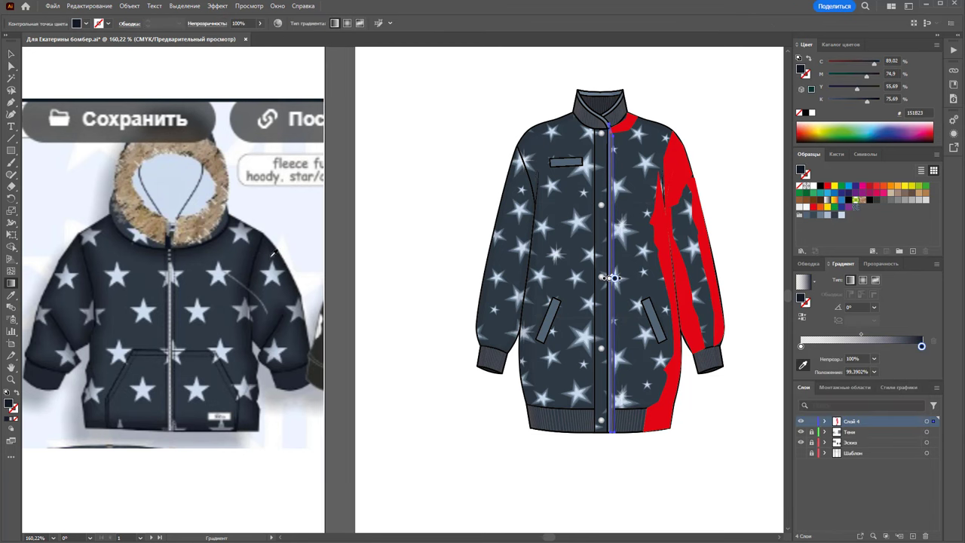
{"action": "left_click", "coordinate": [863, 335]}
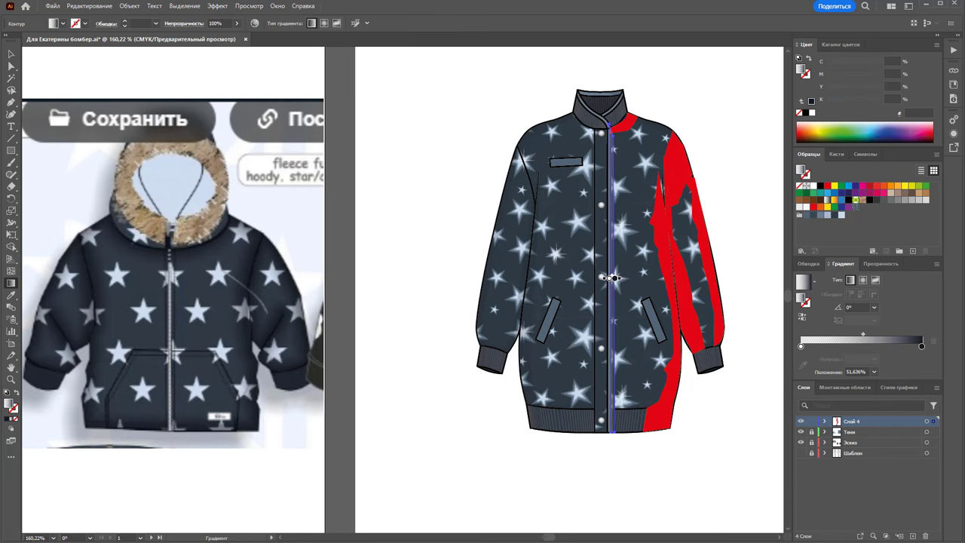
Step: Zoom in on the upper jacket and fill the placket strip with a dark navy swatch
{"action": "key", "text": "z"}
{"action": "left_click", "coordinate": [675, 162]}
{"action": "left_click_drag", "start_coordinate": [674, 162], "coordinate": [747, 112]}
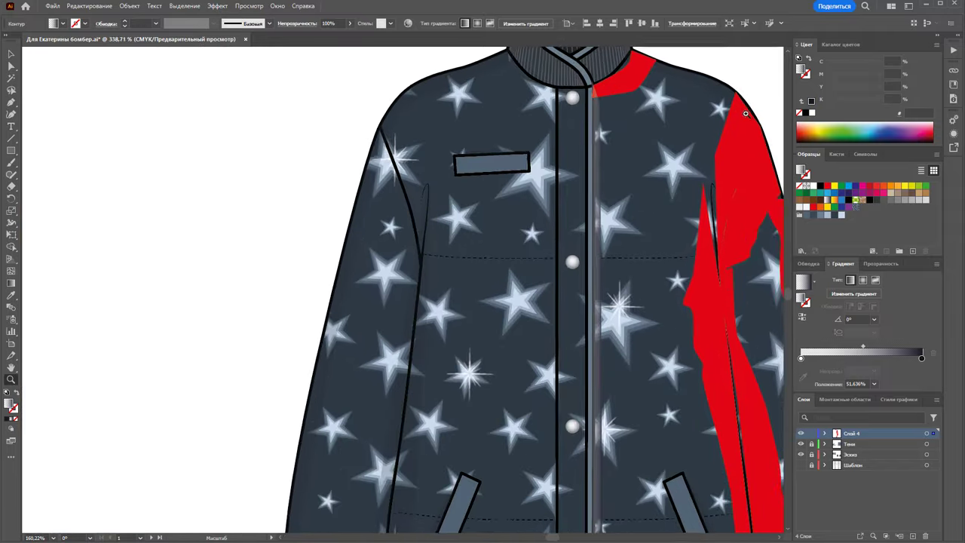
{"action": "key", "text": "v"}
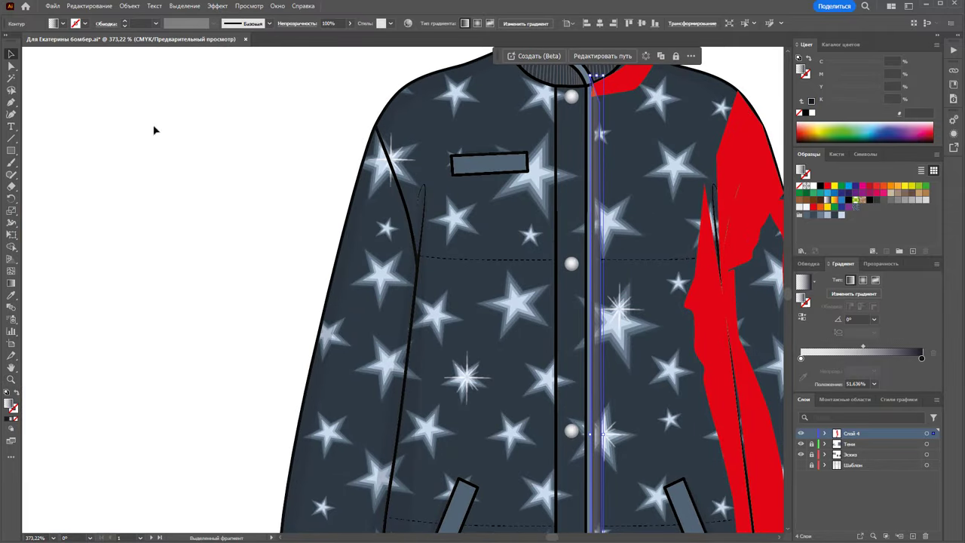
{"action": "left_click", "coordinate": [153, 129]}
{"action": "left_click", "coordinate": [602, 148]}
{"action": "left_click", "coordinate": [839, 216]}
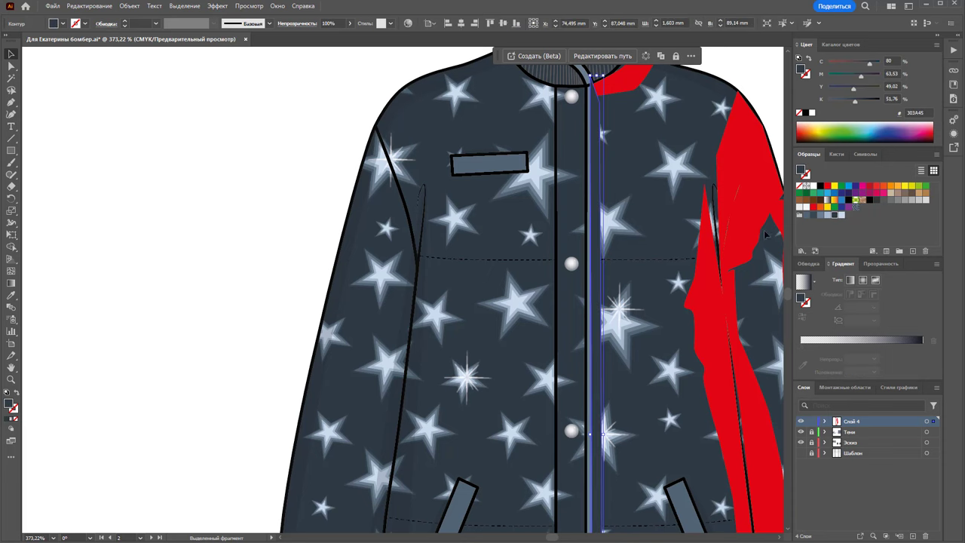
Step: Select the red collar and sleeve shadow pieces and recolour them dark navy
{"action": "key", "text": "z"}
{"action": "left_click_drag", "start_coordinate": [595, 332], "coordinate": [448, 338]}
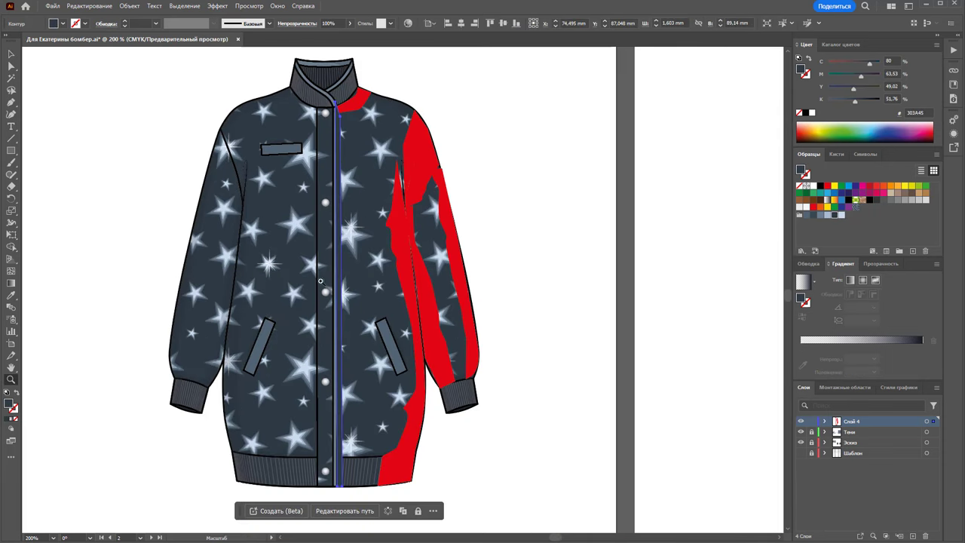
{"action": "key", "text": "v"}
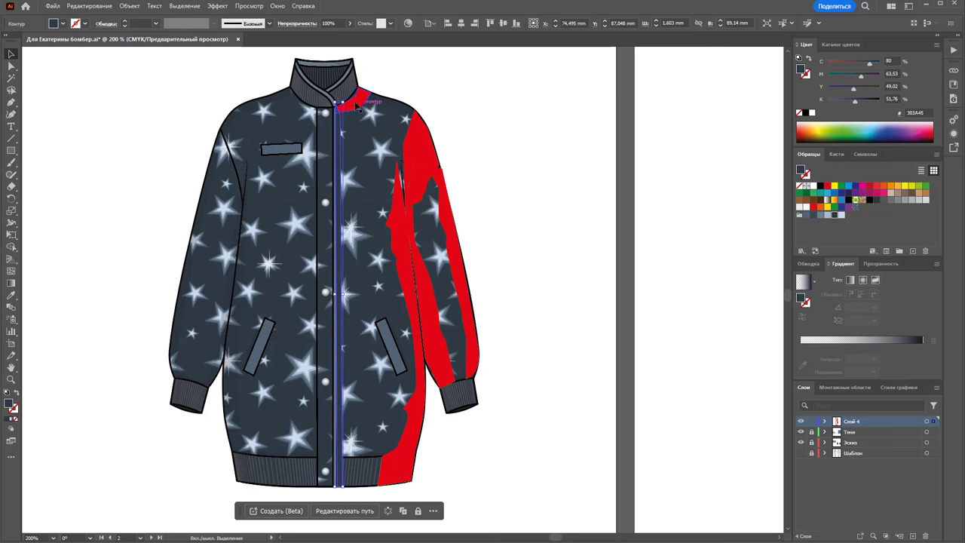
{"action": "left_click", "coordinate": [357, 104]}
{"action": "left_click", "coordinate": [414, 141], "text": "shift"}
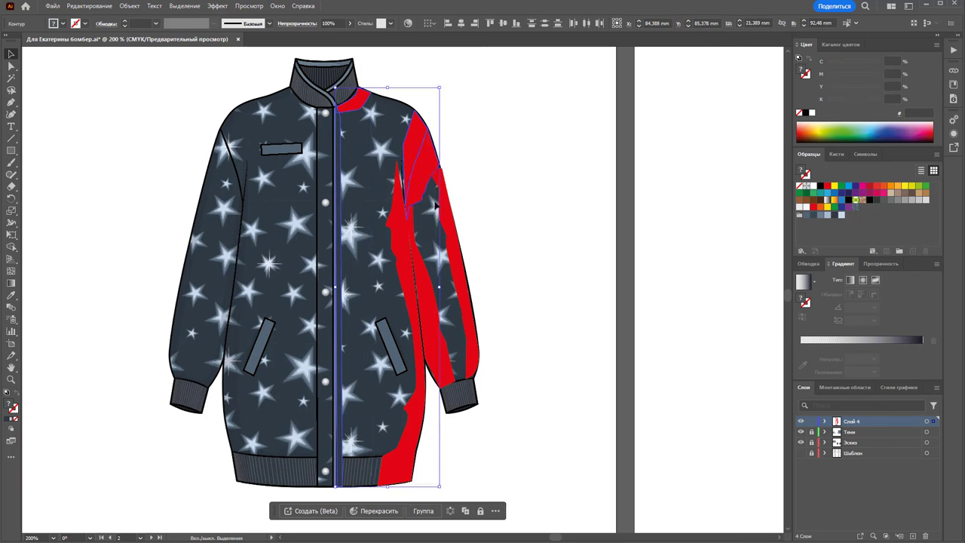
{"action": "left_click", "coordinate": [427, 329], "text": "shift"}
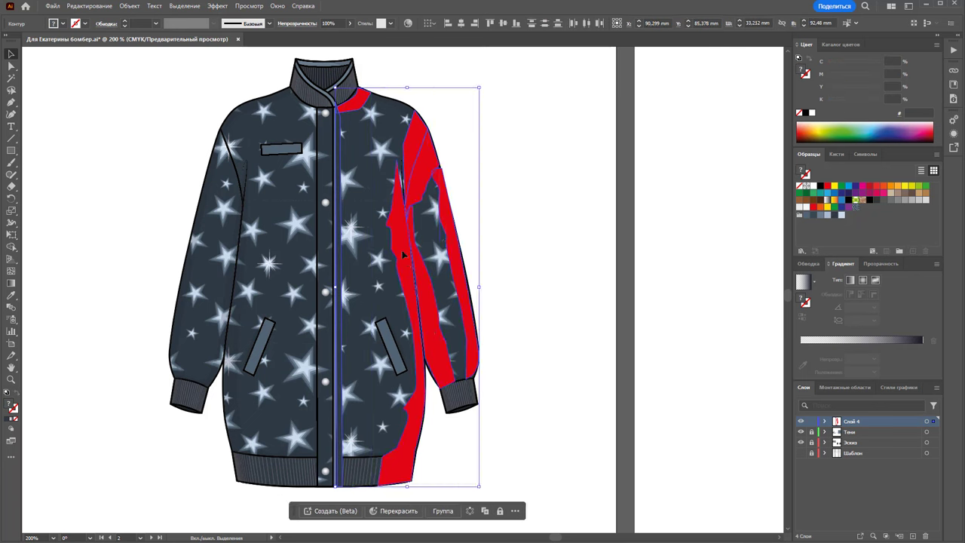
{"action": "left_click", "coordinate": [828, 216]}
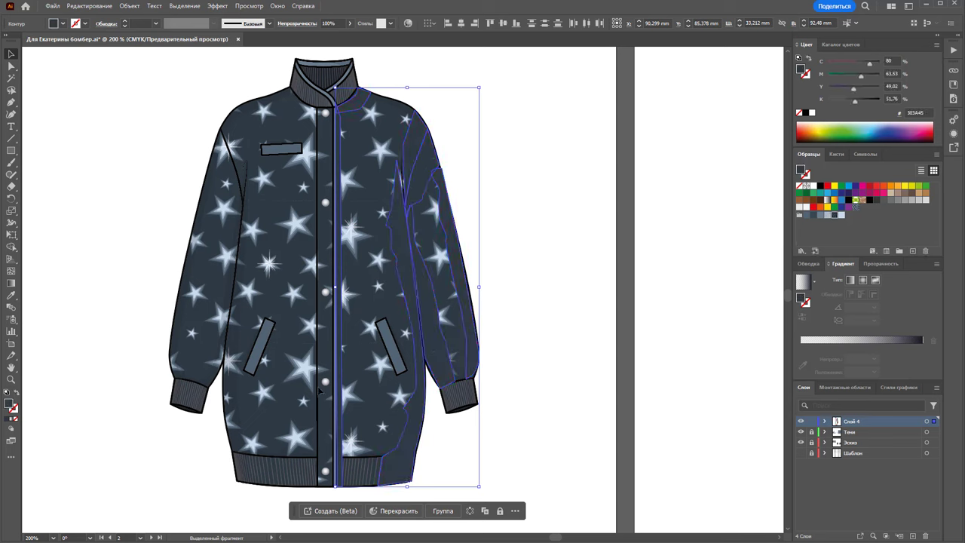
Step: Set the shadow fill to near-black #030405 in the Color Picker
{"action": "double_click", "coordinate": [9, 405]}
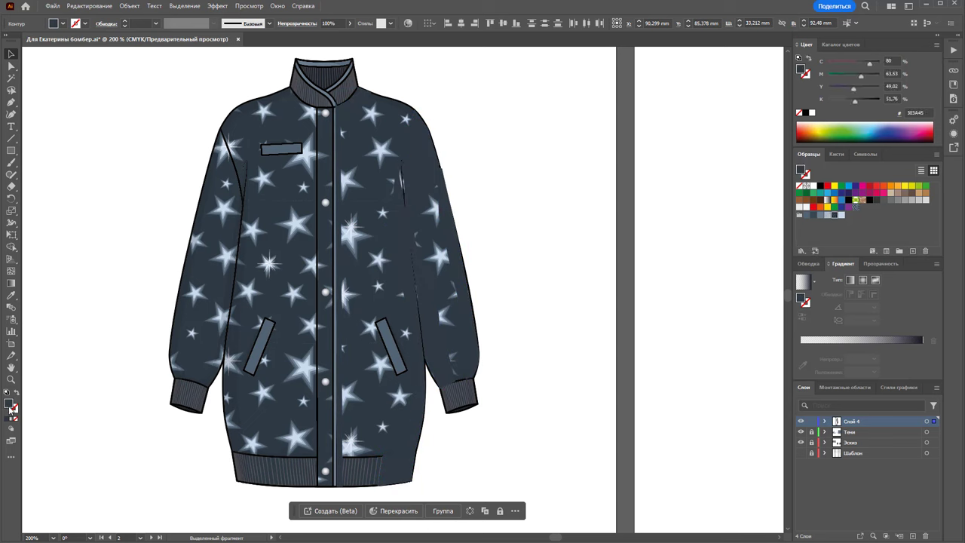
{"action": "left_click_drag", "start_coordinate": [695, 174], "coordinate": [710, 182]}
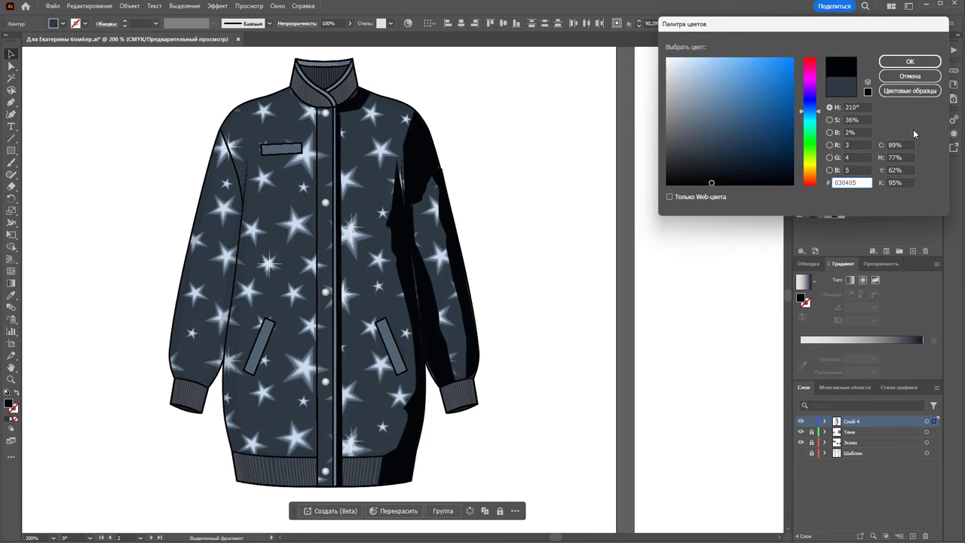
{"action": "left_click", "coordinate": [910, 62]}
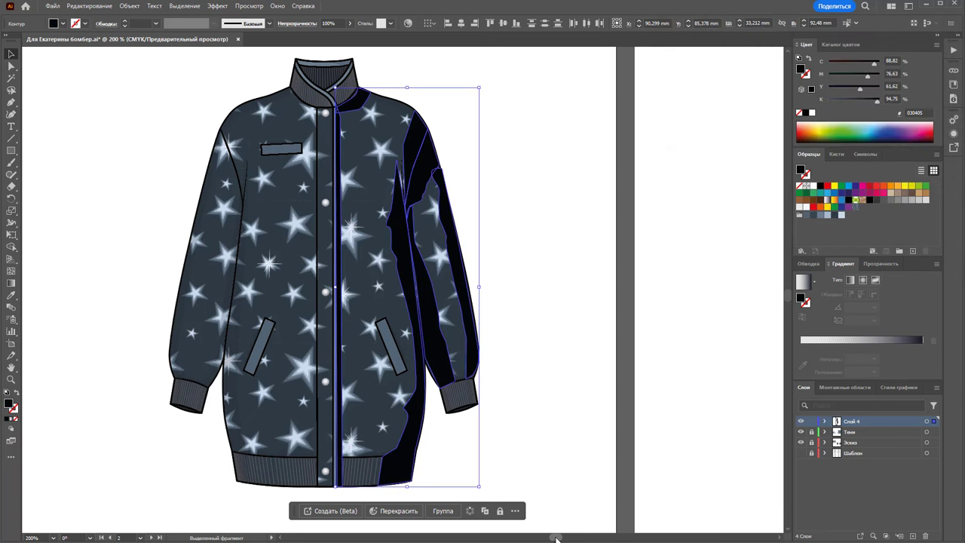
{"action": "left_click_drag", "start_coordinate": [556, 539], "coordinate": [551, 538]}
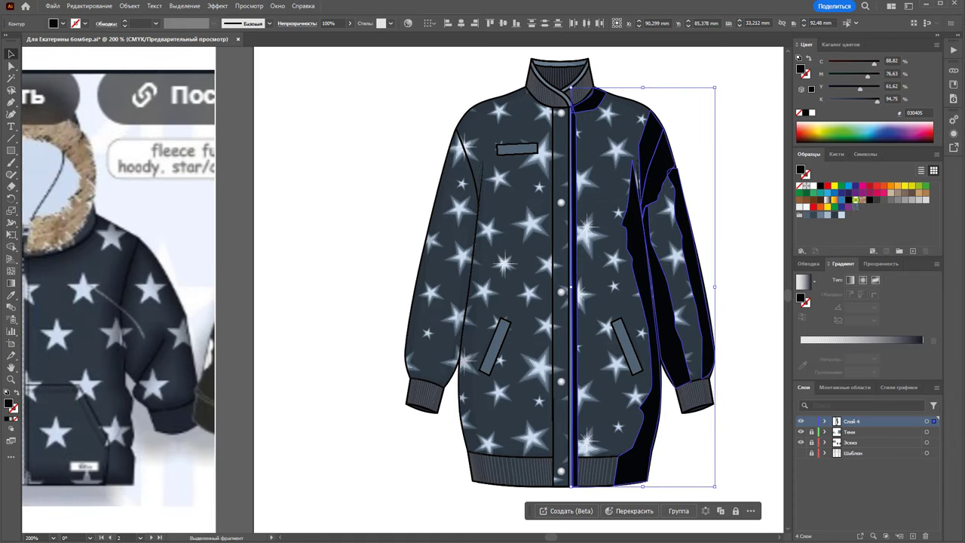
Step: Apply an ~11 px Gaussian Blur to the right-side shadow and set its opacity to 39%
{"action": "left_click", "coordinate": [218, 6]}
{"action": "mouse_move", "coordinate": [249, 214]}
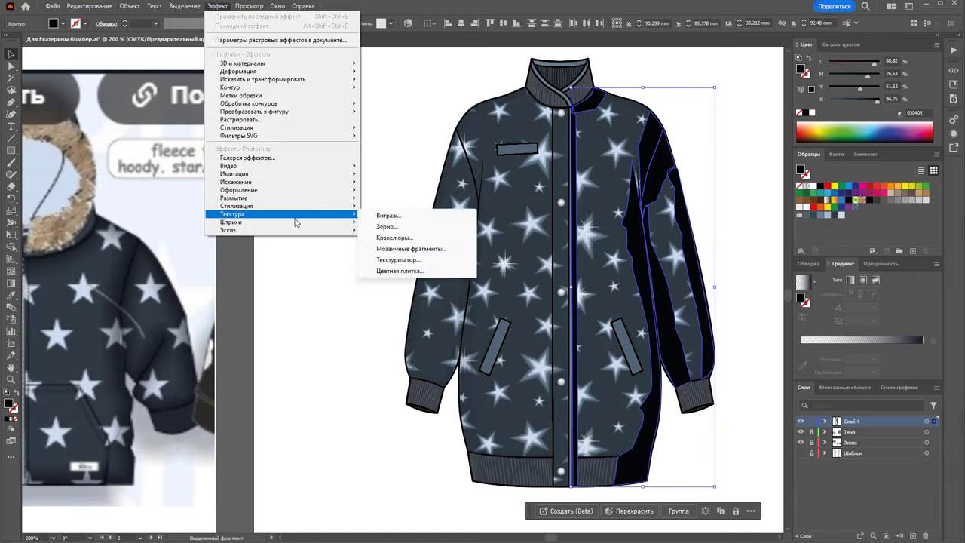
{"action": "mouse_move", "coordinate": [234, 198]}
{"action": "left_click", "coordinate": [396, 218]}
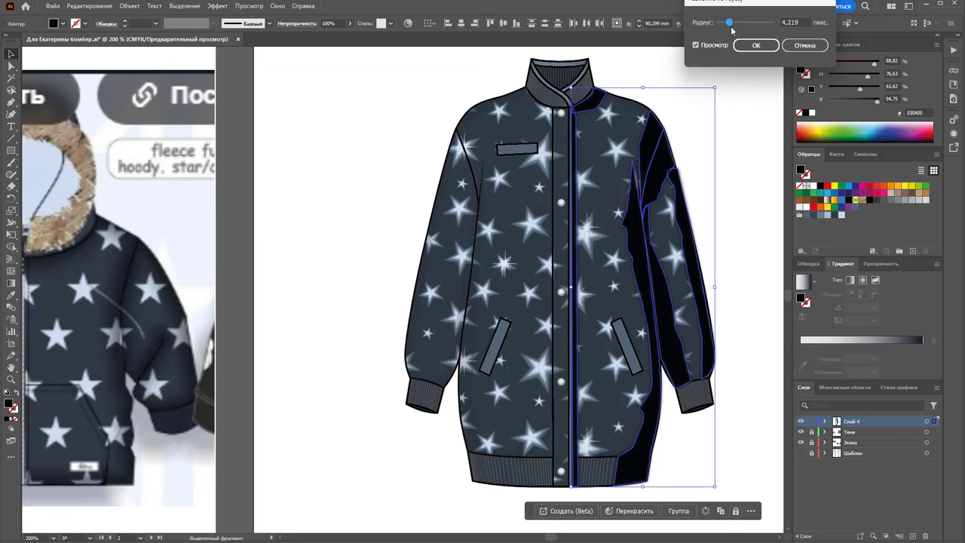
{"action": "left_click_drag", "start_coordinate": [734, 25], "coordinate": [749, 30]}
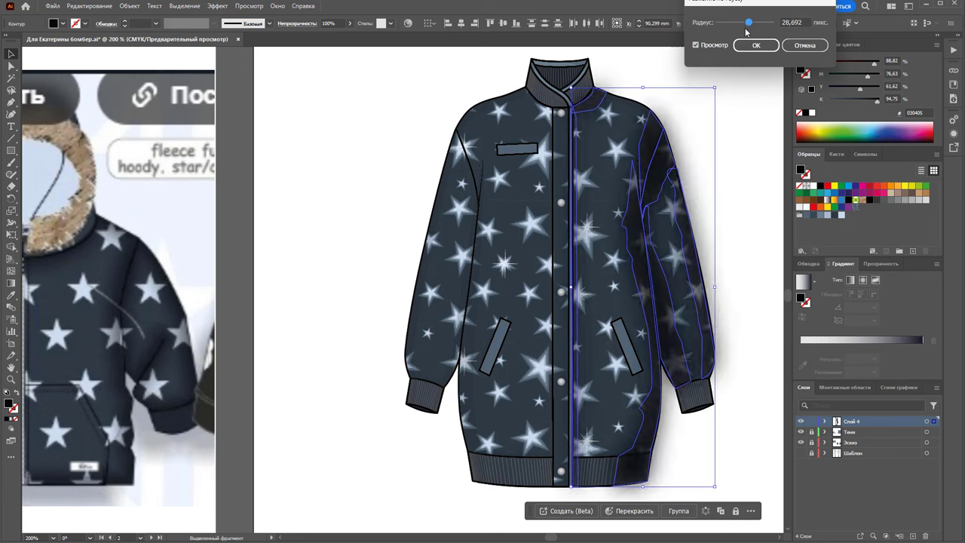
{"action": "left_click_drag", "start_coordinate": [747, 28], "coordinate": [745, 27]}
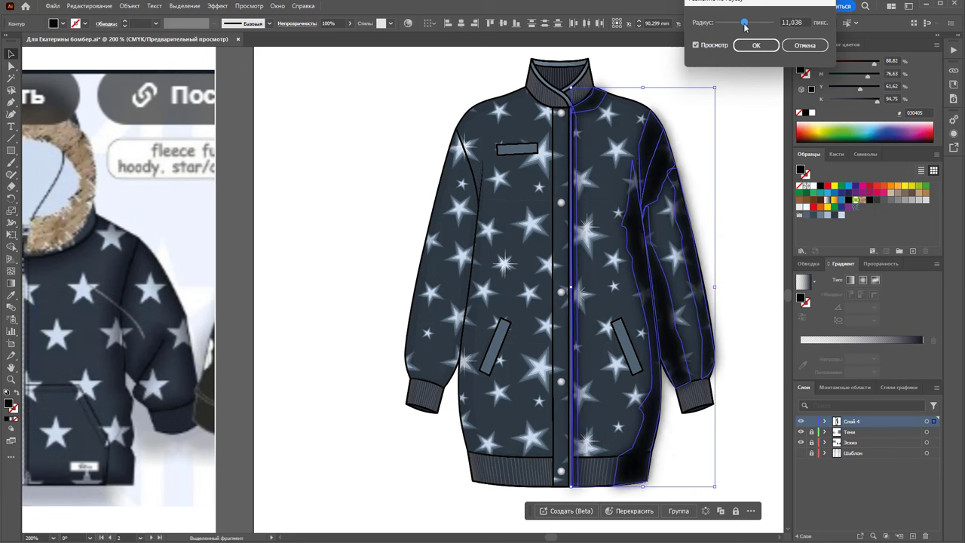
{"action": "left_click", "coordinate": [756, 45]}
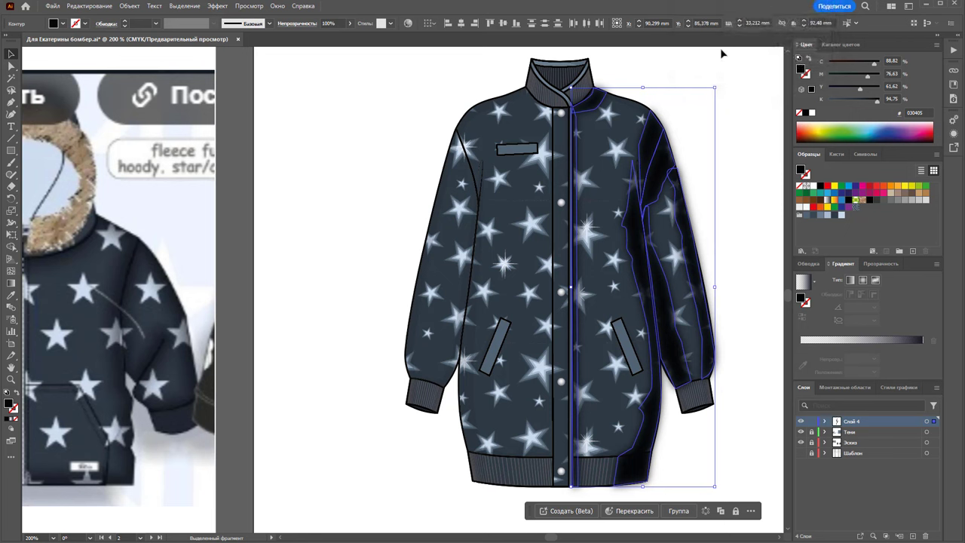
{"action": "left_click_drag", "start_coordinate": [343, 37], "coordinate": [323, 37]}
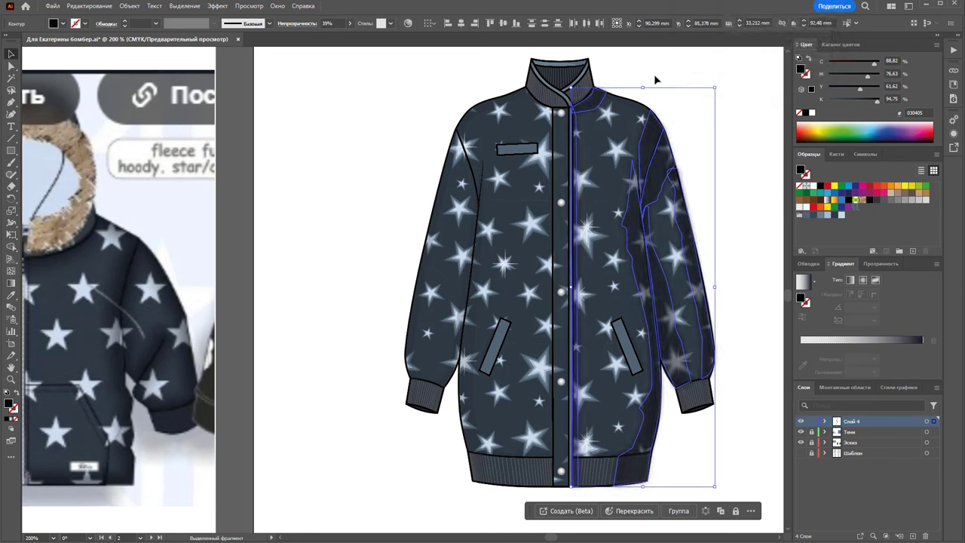
{"action": "left_click", "coordinate": [706, 75]}
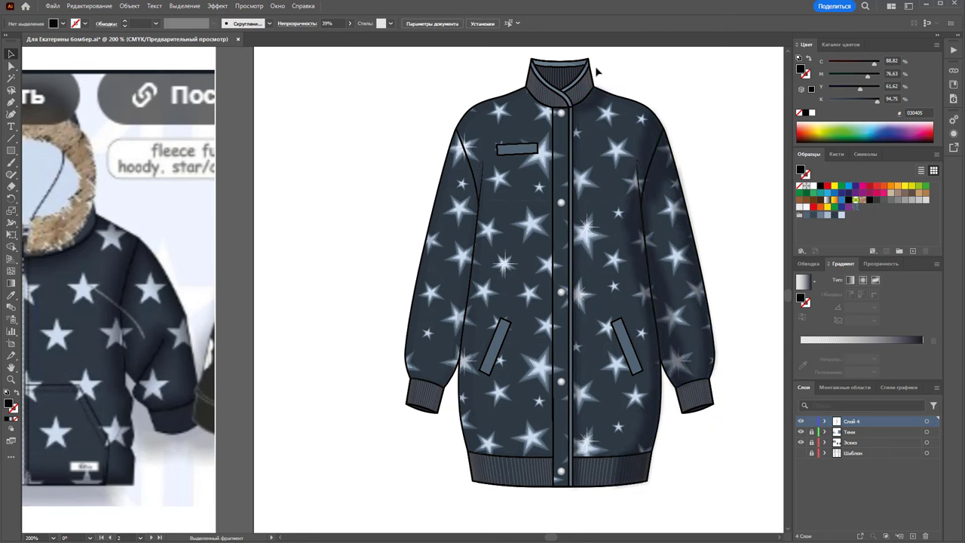
Step: Zoom out and marquee-select the right-side shadow group
{"action": "key", "text": "z"}
{"action": "left_click", "coordinate": [485, 339], "text": "alt"}
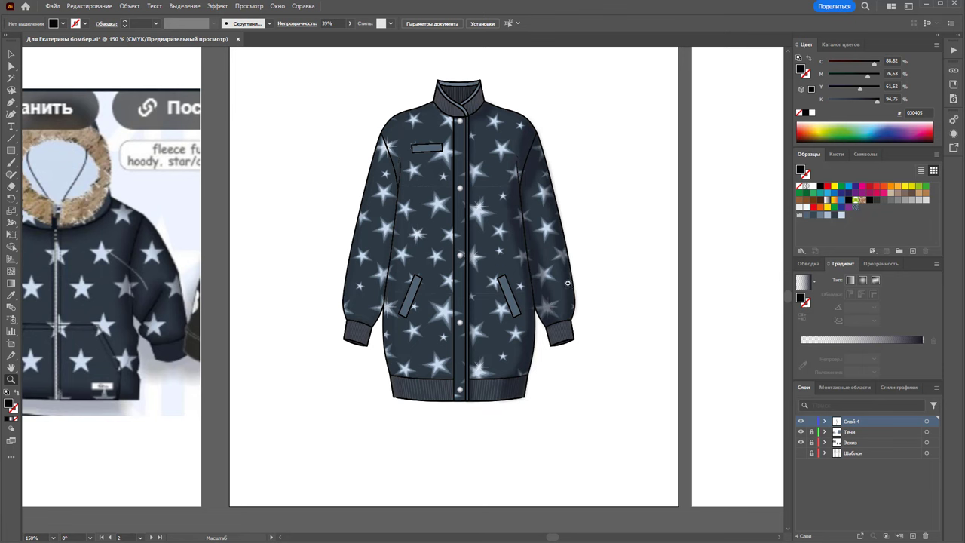
{"action": "left_click", "coordinate": [11, 54]}
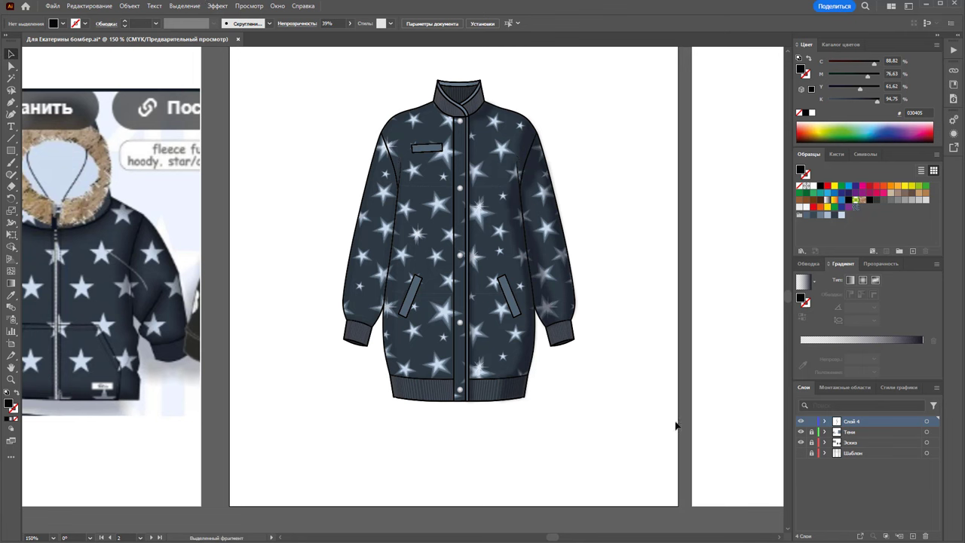
{"action": "left_click_drag", "start_coordinate": [641, 432], "coordinate": [431, 85]}
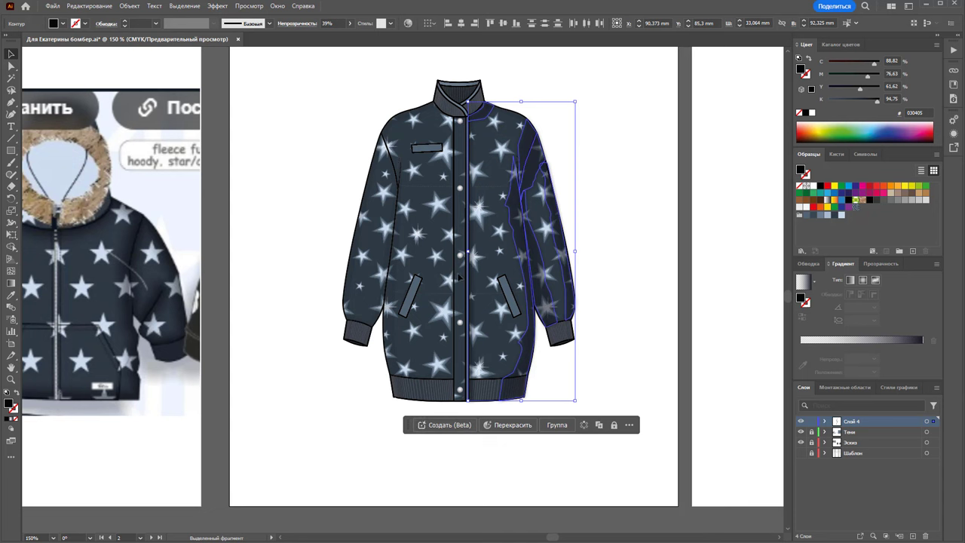
{"action": "left_click", "coordinate": [585, 262]}
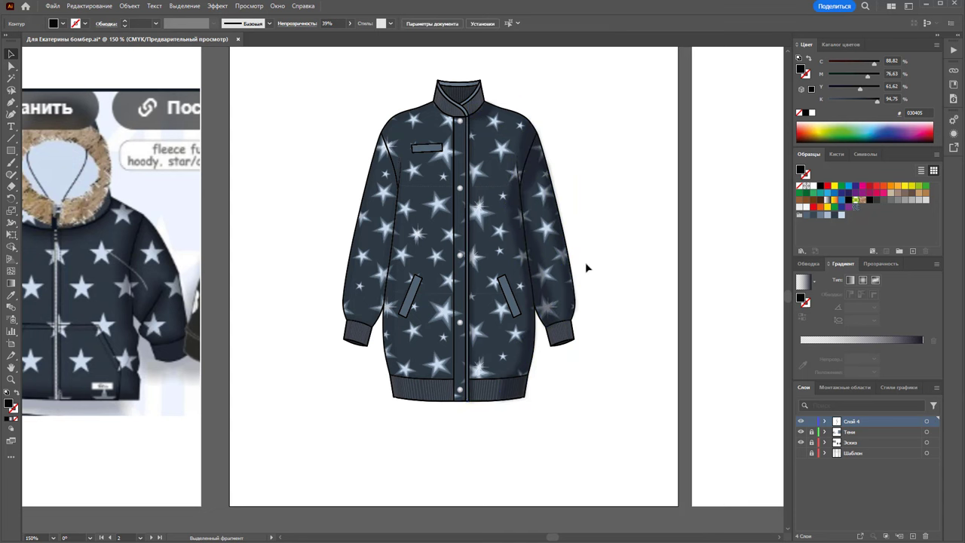
{"action": "left_click_drag", "start_coordinate": [581, 67], "coordinate": [489, 458]}
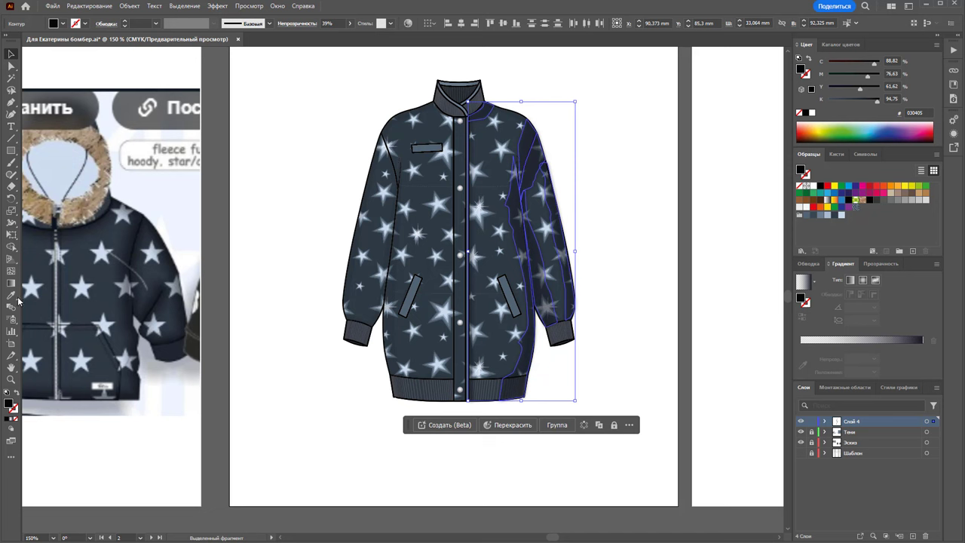
Step: Reflect a copy of the shadow onto the left side and view both artboards together
{"action": "left_click_drag", "start_coordinate": [11, 198], "coordinate": [45, 211]}
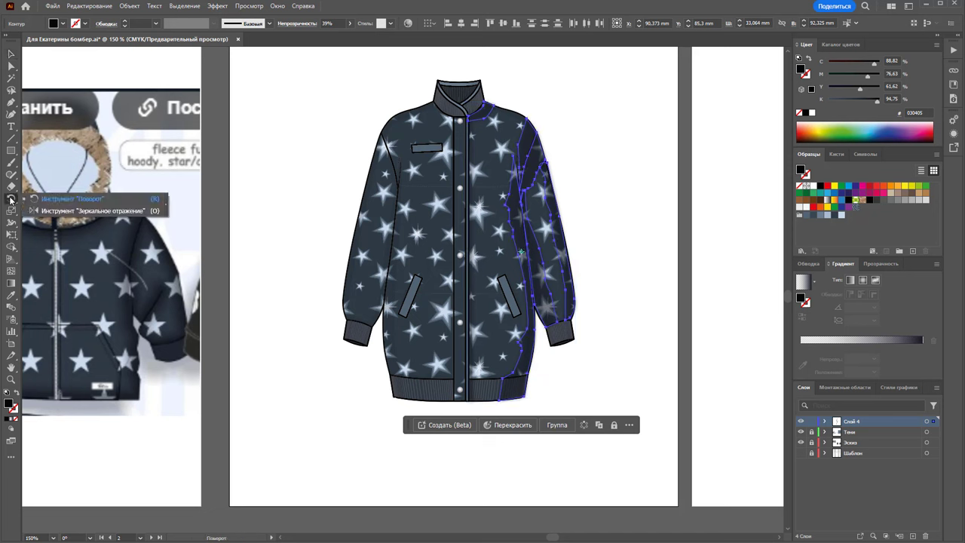
{"action": "left_click", "coordinate": [45, 211]}
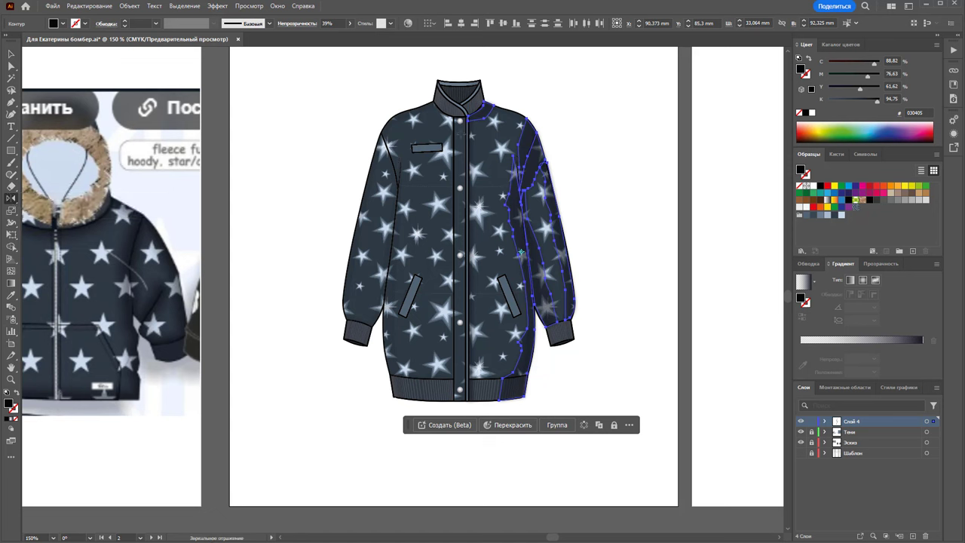
{"action": "left_click_drag", "start_coordinate": [498, 150], "coordinate": [360, 217]}
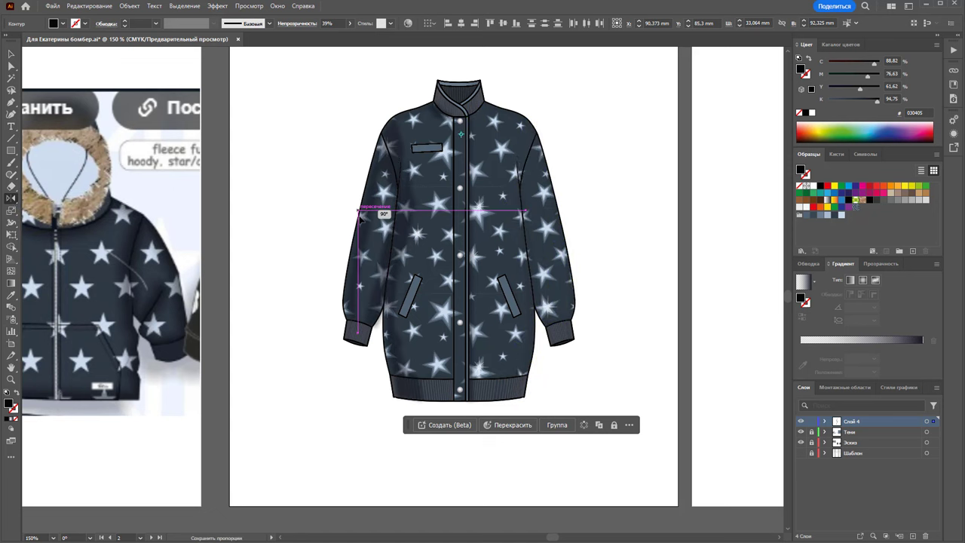
{"action": "key", "text": "v"}
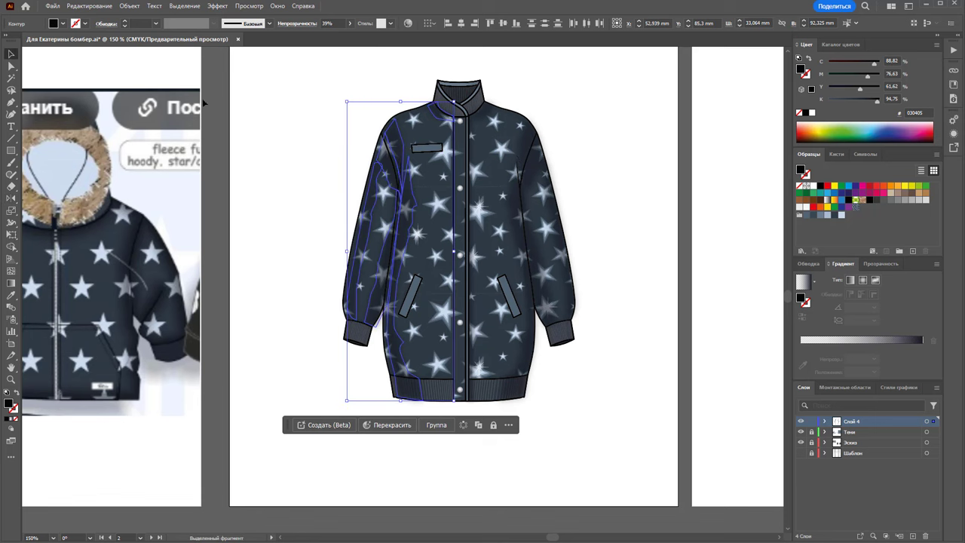
{"action": "left_click", "coordinate": [592, 132]}
{"action": "key", "text": "z"}
{"action": "left_click", "coordinate": [528, 344], "text": "alt"}
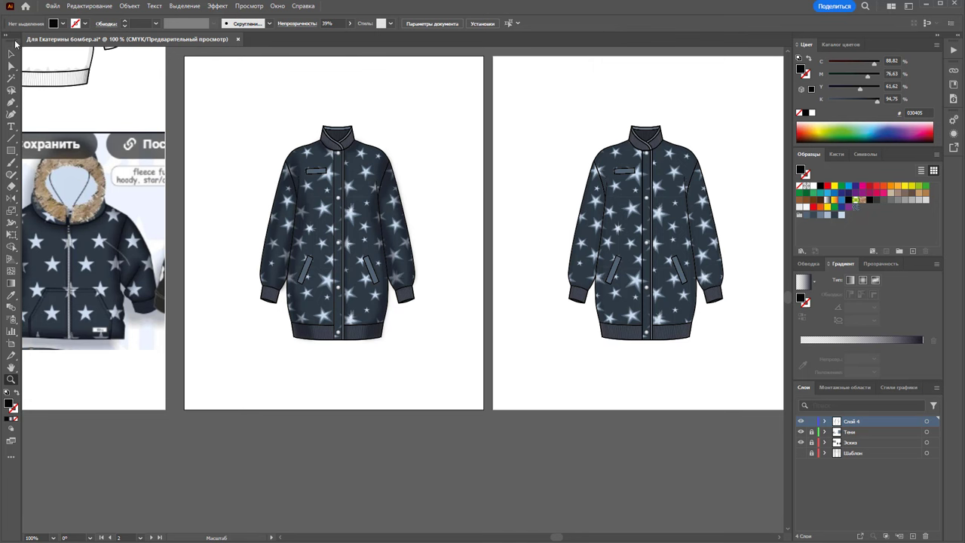
Step: Select the left jacket's sleeve and side shading shapes and raise their opacity to 50%
{"action": "left_click", "coordinate": [11, 54]}
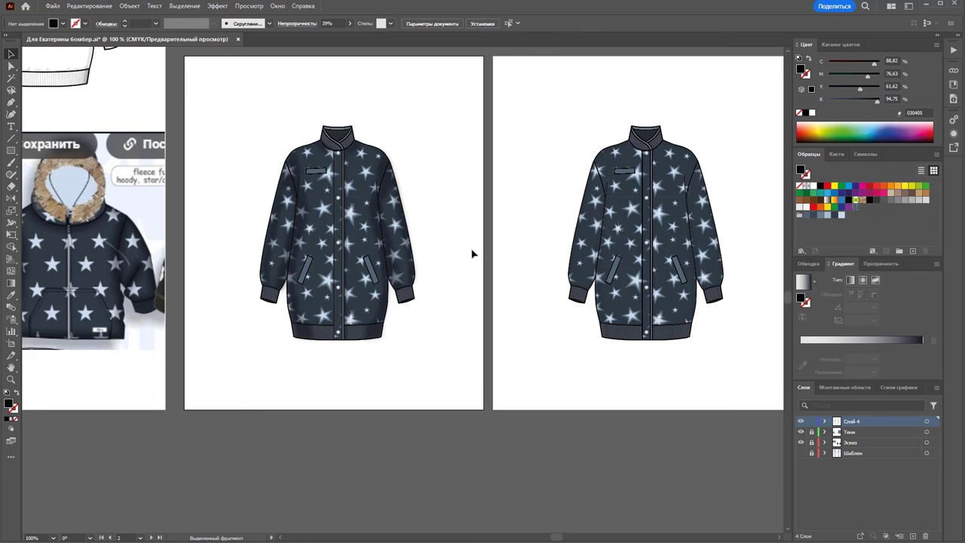
{"action": "left_click", "coordinate": [390, 185]}
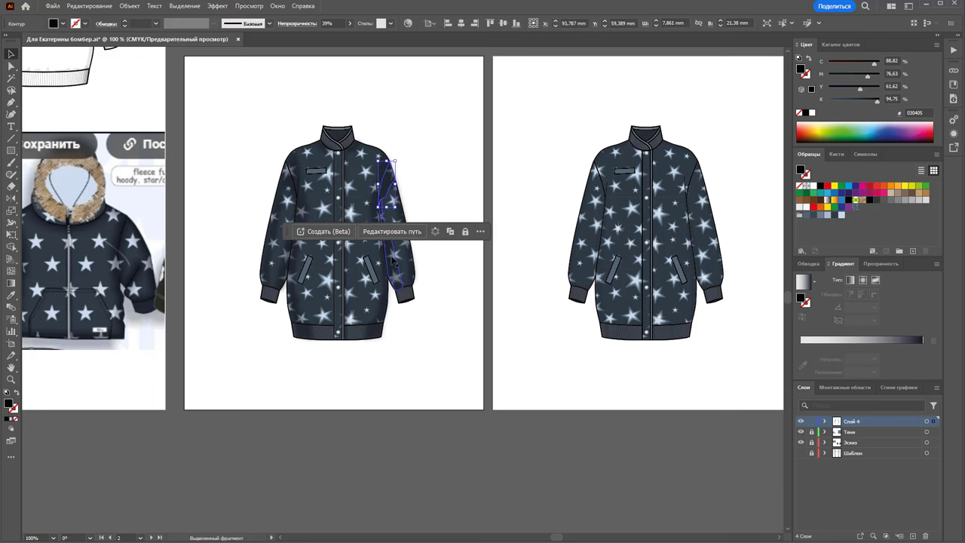
{"action": "left_click", "coordinate": [392, 261]}
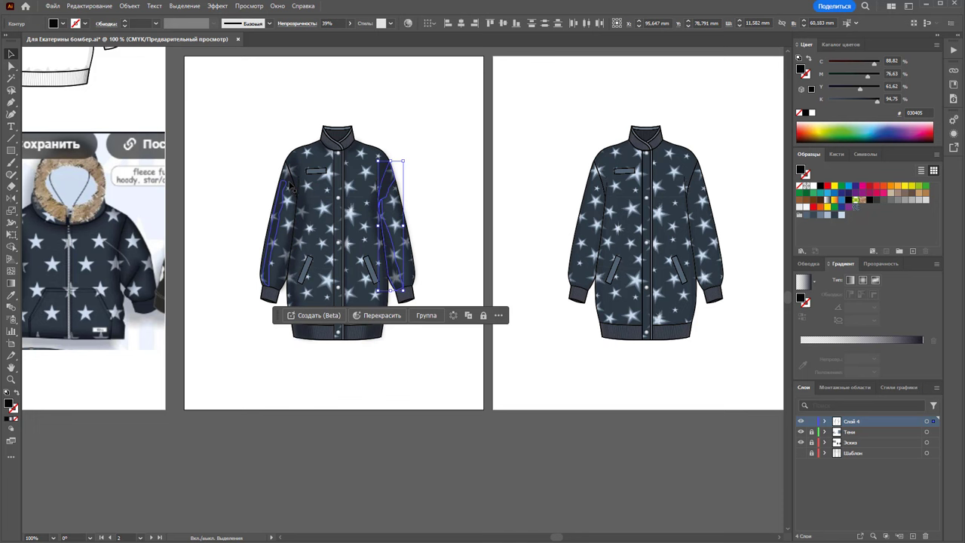
{"action": "left_click", "coordinate": [288, 170], "text": "shift"}
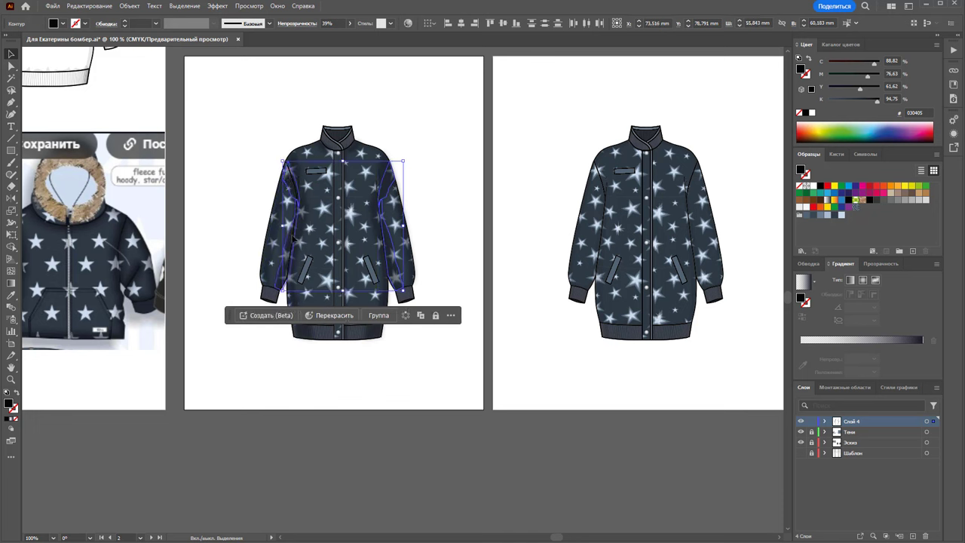
{"action": "left_click", "coordinate": [293, 238], "text": "shift"}
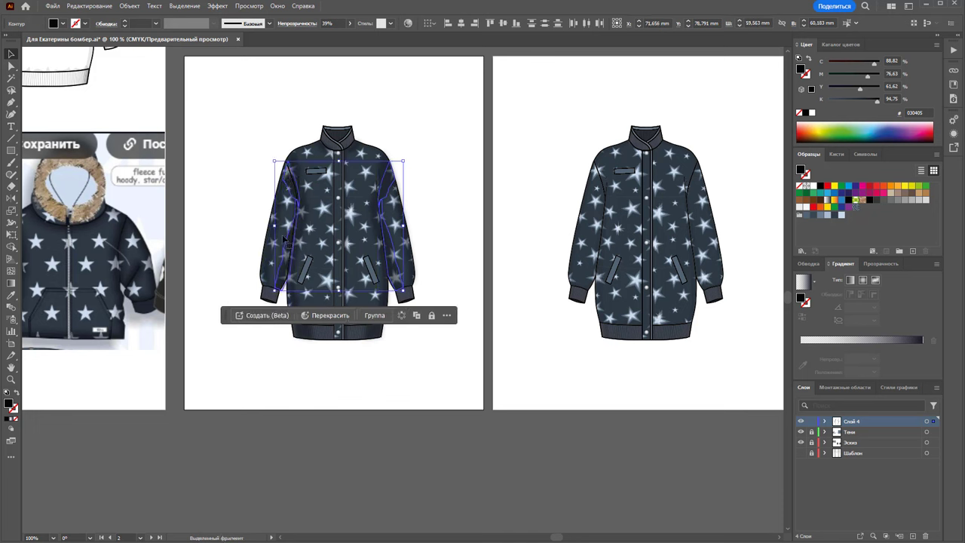
{"action": "left_click", "coordinate": [351, 23]}
{"action": "left_click_drag", "start_coordinate": [324, 38], "coordinate": [330, 37]}
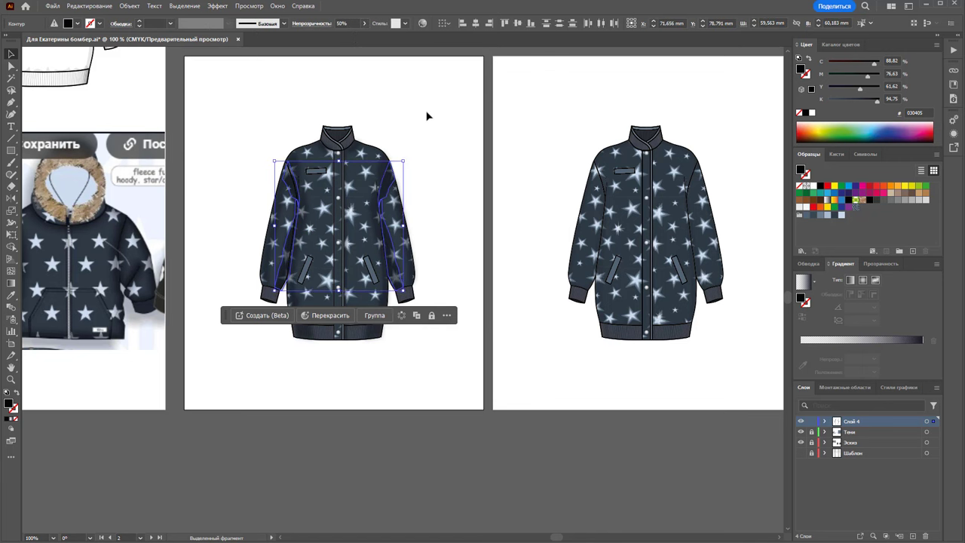
{"action": "left_click", "coordinate": [285, 205]}
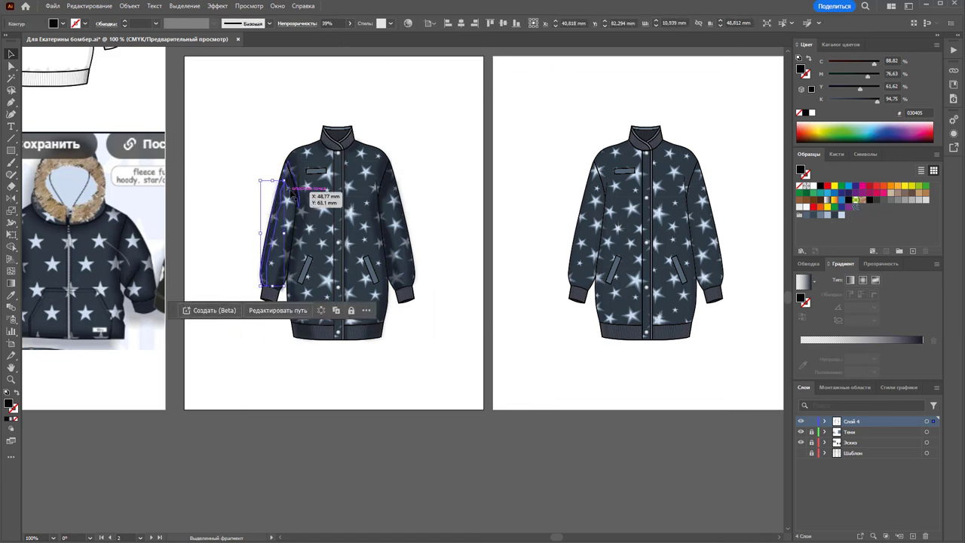
{"action": "left_click", "coordinate": [298, 256]}
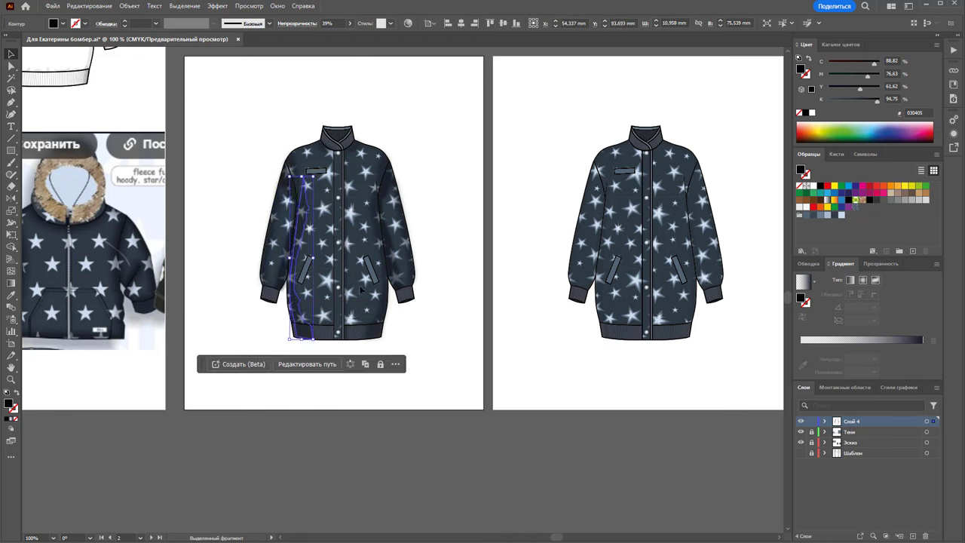
{"action": "left_click", "coordinate": [485, 224]}
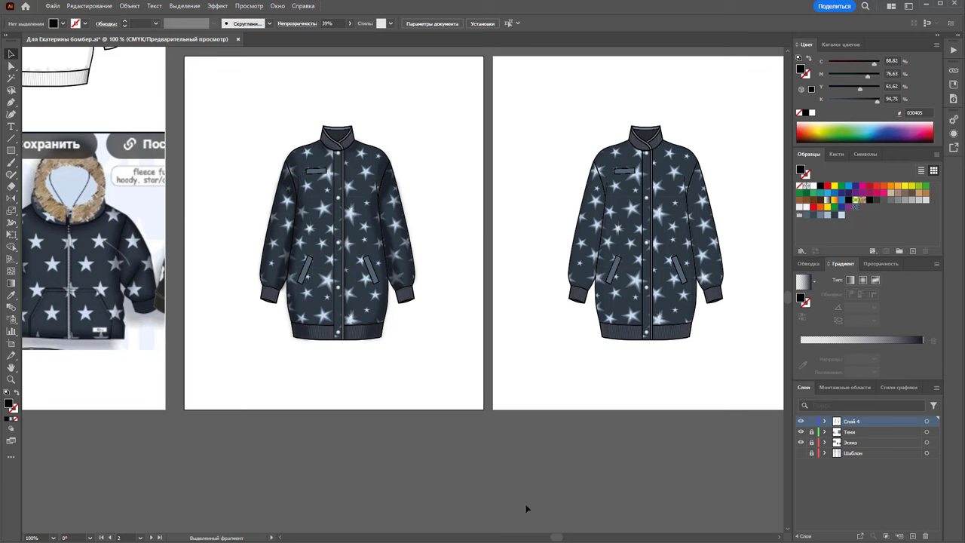
Step: Unlock the Тени and Эскиз layers and Alt-drag a copy of the jacket below the artboards
{"action": "scroll", "coordinate": [556, 537], "scroll_direction": "left", "scroll_amount": 1}
{"action": "scroll", "coordinate": [555, 537], "scroll_direction": "left", "scroll_amount": 1}
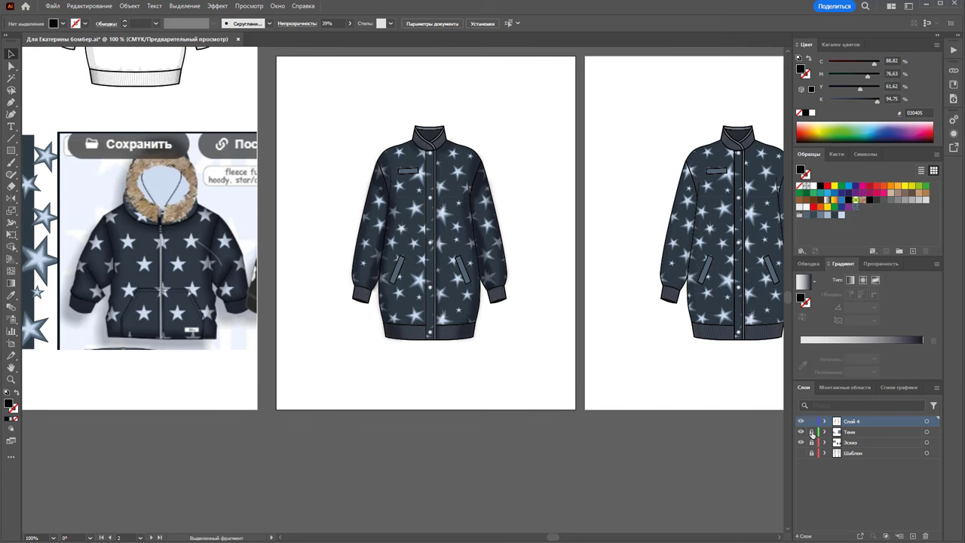
{"action": "left_click_drag", "start_coordinate": [811, 431], "coordinate": [811, 442]}
{"action": "scroll", "coordinate": [558, 348], "scroll_direction": "up", "scroll_amount": 1}
{"action": "scroll", "coordinate": [545, 340], "scroll_direction": "down", "scroll_amount": 2}
{"action": "left_click_drag", "start_coordinate": [549, 346], "coordinate": [325, 94]}
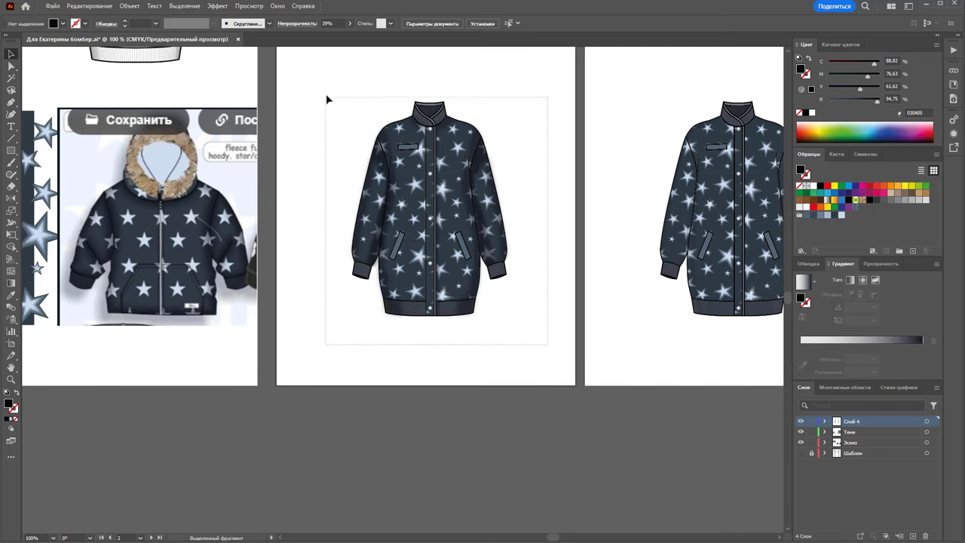
{"action": "scroll", "coordinate": [327, 95], "scroll_direction": "down", "scroll_amount": 1}
{"action": "scroll", "coordinate": [327, 96], "scroll_direction": "down", "scroll_amount": 1}
{"action": "left_click_drag", "start_coordinate": [443, 125], "coordinate": [443, 433]}
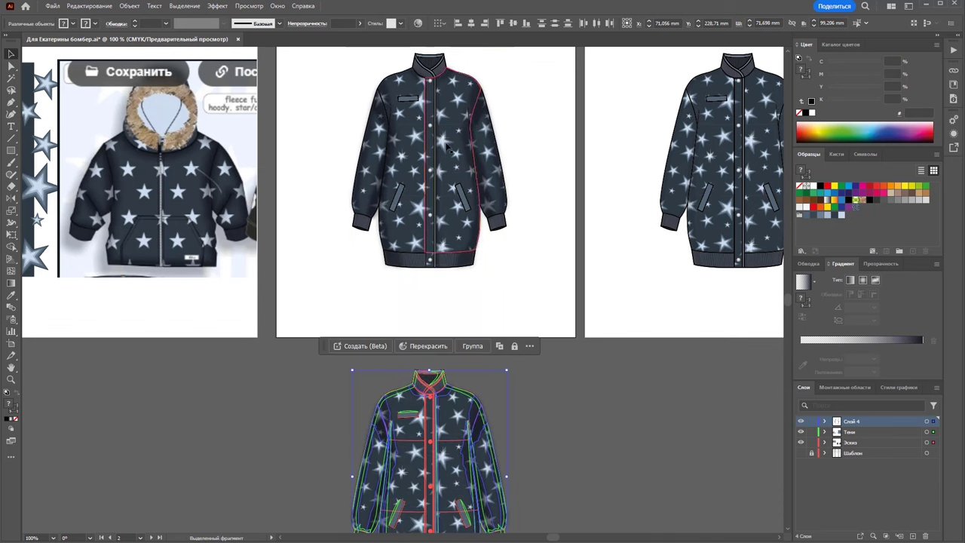
Step: Unite the copied jacket into a single blurred dark silhouette using Pathfinder
{"action": "left_click", "coordinate": [278, 6]}
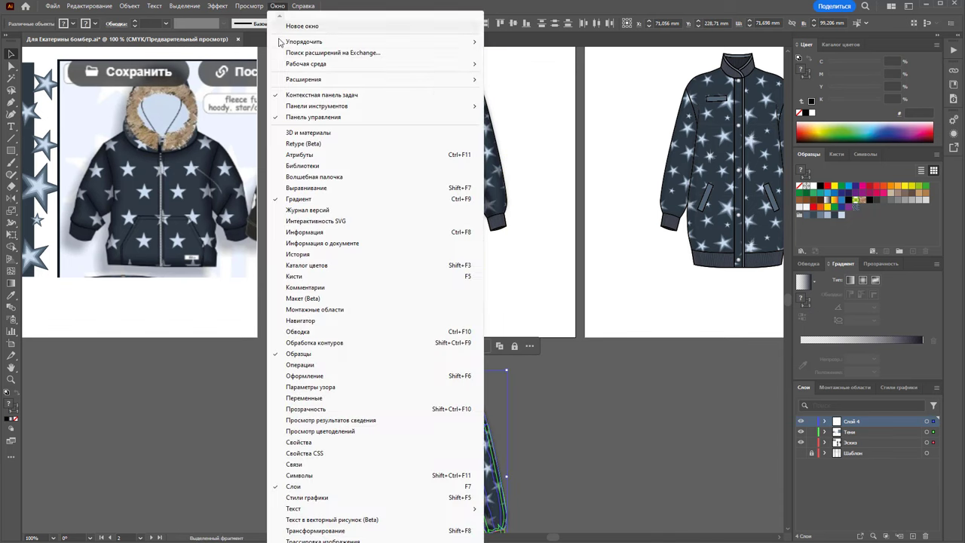
{"action": "left_click", "coordinate": [343, 343]}
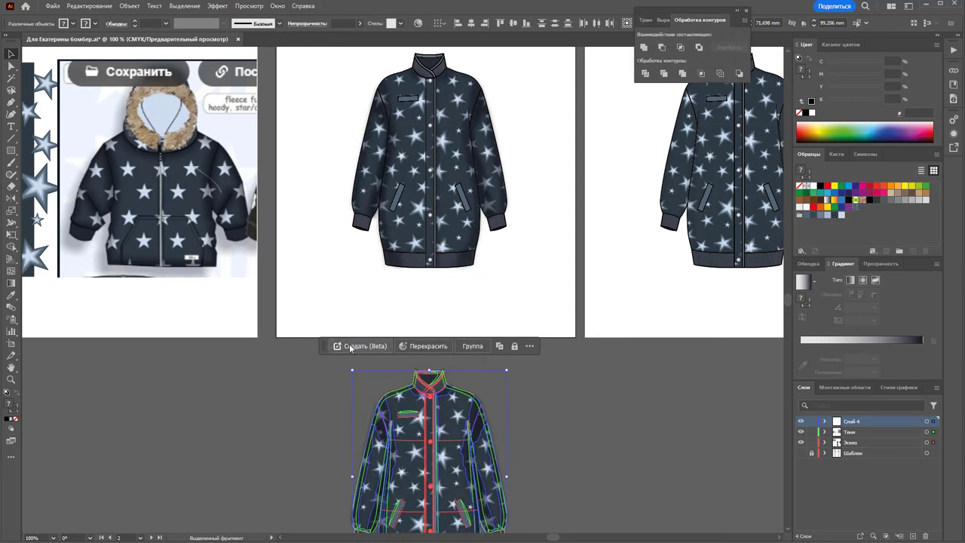
{"action": "left_click", "coordinate": [643, 47]}
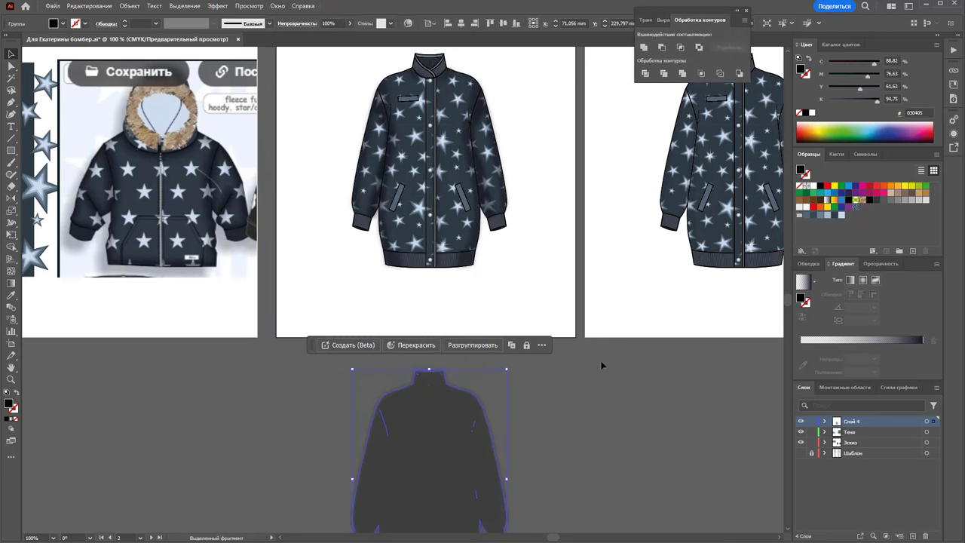
{"action": "scroll", "coordinate": [597, 329], "scroll_direction": "down", "scroll_amount": 3}
{"action": "scroll", "coordinate": [597, 329], "scroll_direction": "down", "scroll_amount": 1}
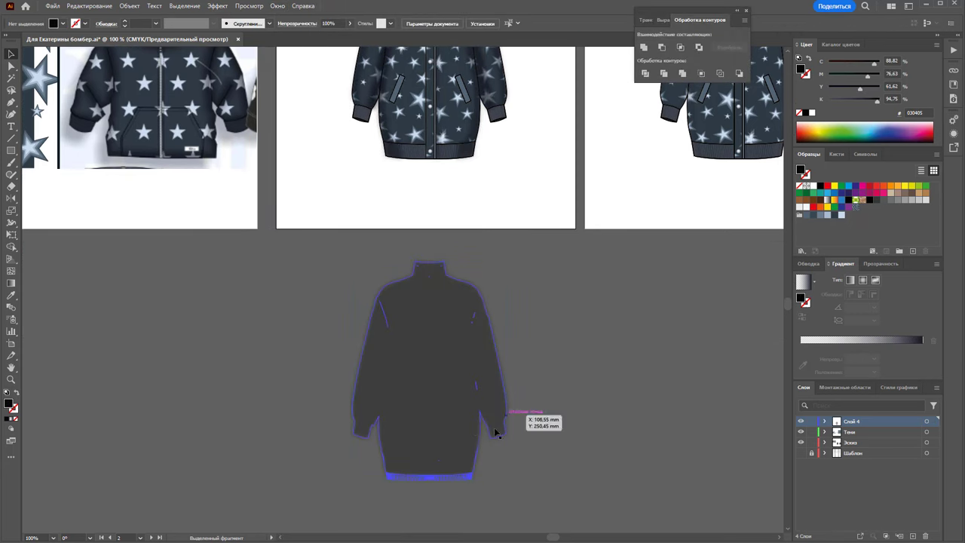
{"action": "left_click", "coordinate": [527, 420]}
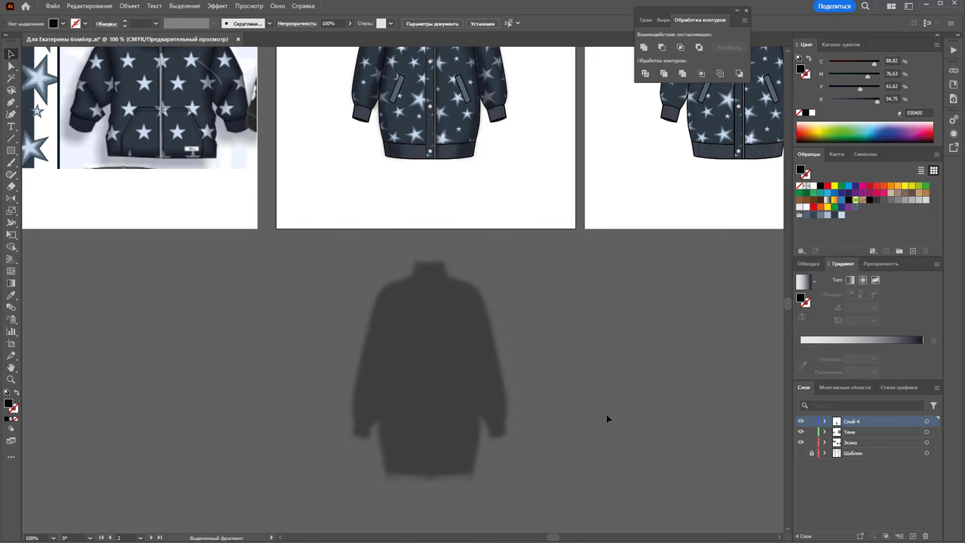
Step: Lock the Слой 4 layer
{"action": "key", "text": "ctrl+a"}
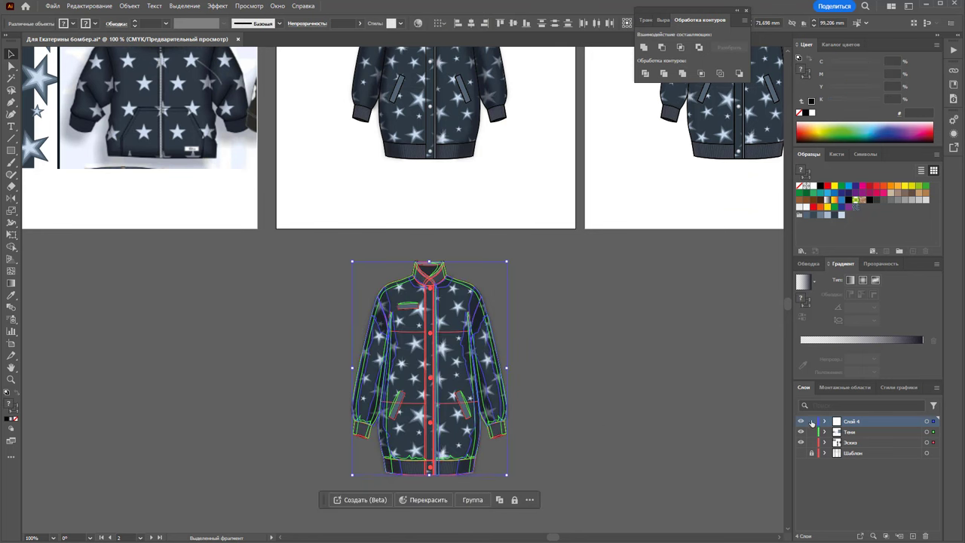
{"action": "left_click", "coordinate": [811, 421]}
{"action": "left_click", "coordinate": [633, 392]}
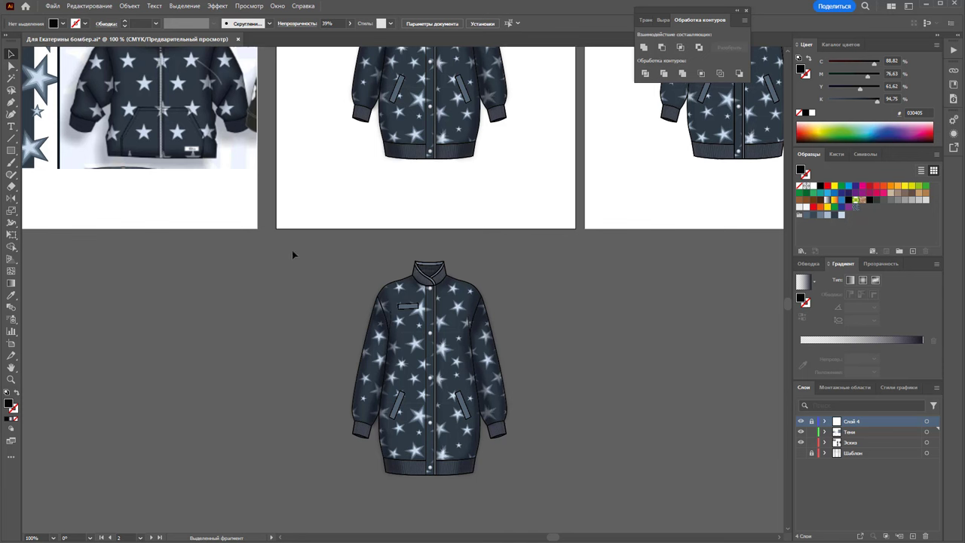
{"action": "key", "text": "ctrl+a"}
Step: Unlock the Слой 4 and Тени layers in the Layers panel
{"action": "left_click_drag", "start_coordinate": [814, 450], "coordinate": [815, 423]}
{"action": "key", "text": "ctrl+a"}
{"action": "left_click", "coordinate": [581, 393]}
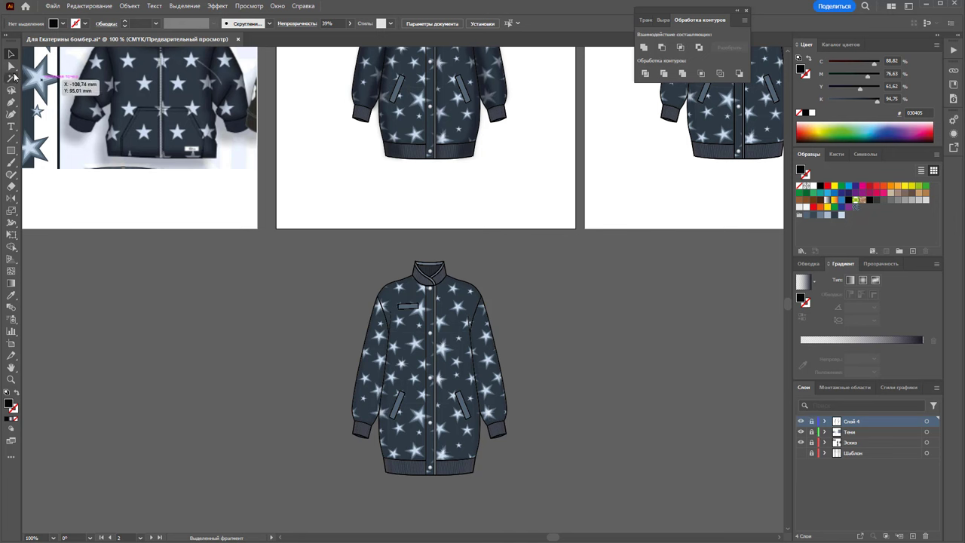
{"action": "left_click", "coordinate": [11, 66]}
{"action": "left_click_drag", "start_coordinate": [811, 421], "coordinate": [811, 437]}
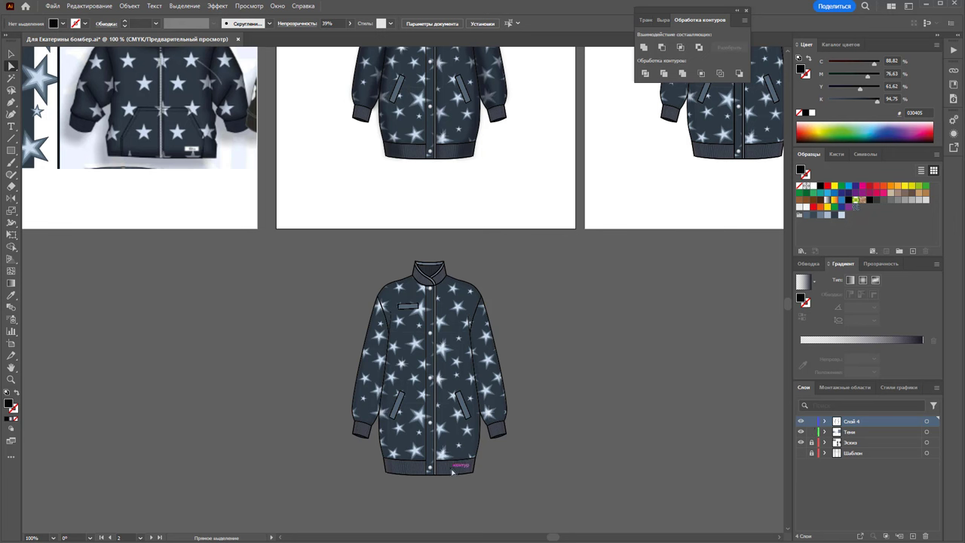
{"action": "key", "text": "v"}
Step: Check the cuff, hem and collar pieces, then marquee-select the whole lower jacket copy
{"action": "left_click", "coordinate": [498, 431]}
{"action": "left_click", "coordinate": [499, 433]}
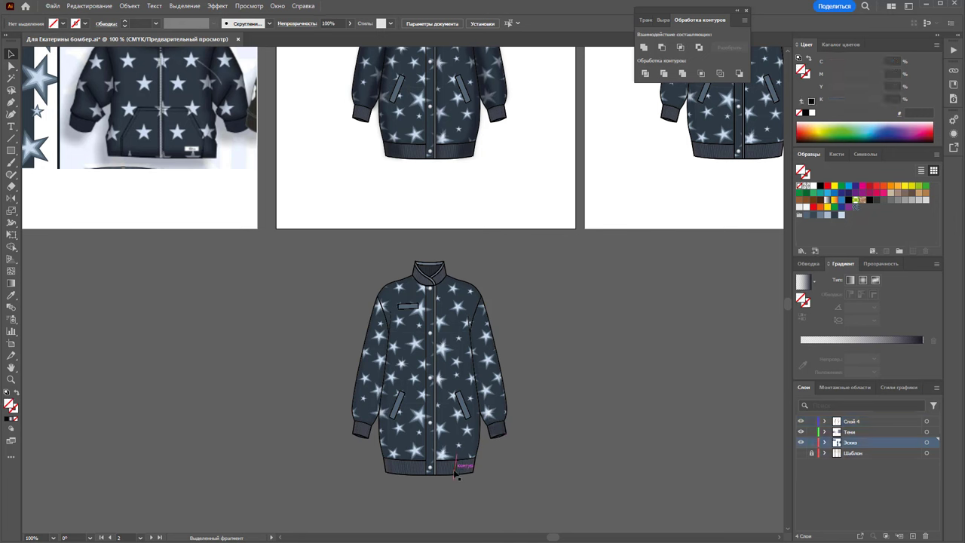
{"action": "left_click", "coordinate": [453, 471]}
{"action": "left_click", "coordinate": [362, 429]}
{"action": "left_click", "coordinate": [363, 429], "text": "shift"}
{"action": "left_click", "coordinate": [442, 280]}
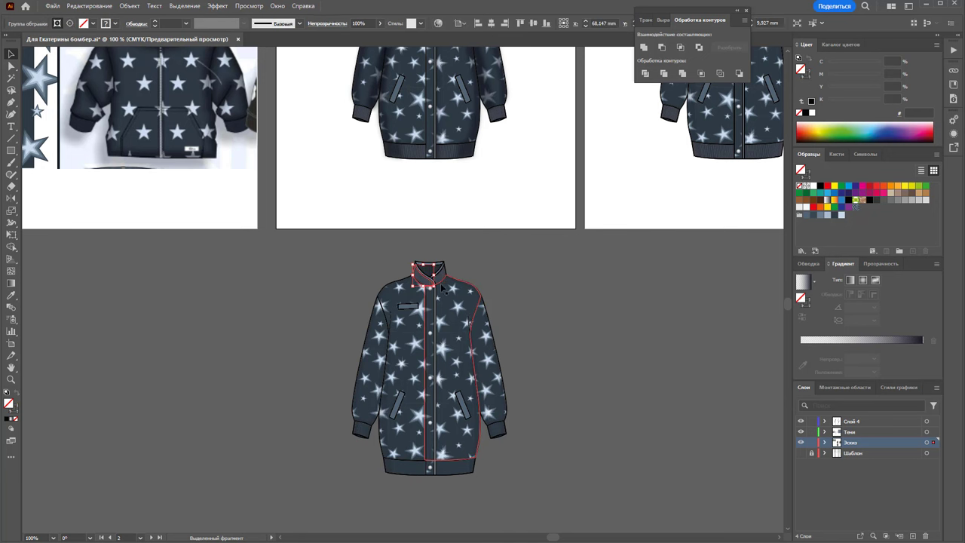
{"action": "left_click", "coordinate": [443, 281]}
{"action": "left_click", "coordinate": [301, 237]}
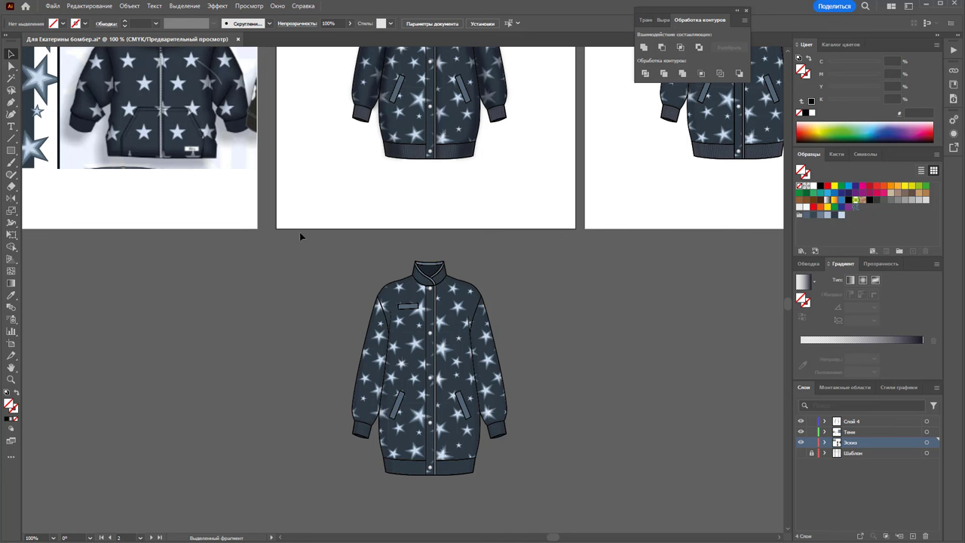
{"action": "left_click_drag", "start_coordinate": [515, 470], "coordinate": [453, 422]}
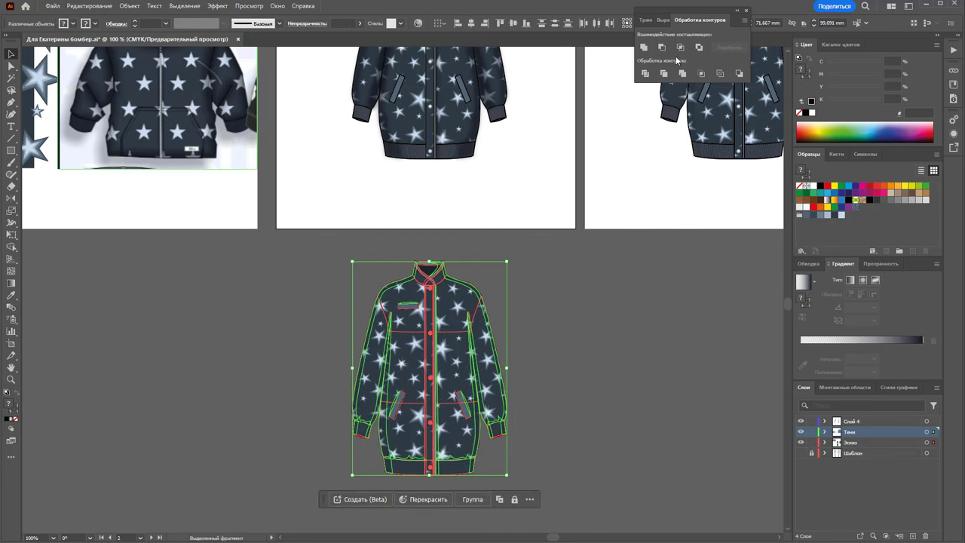
Step: Unite the lower jacket pieces into one silhouette and remove a diagonal stripe via Lasso-selected anchors
{"action": "left_click", "coordinate": [643, 48]}
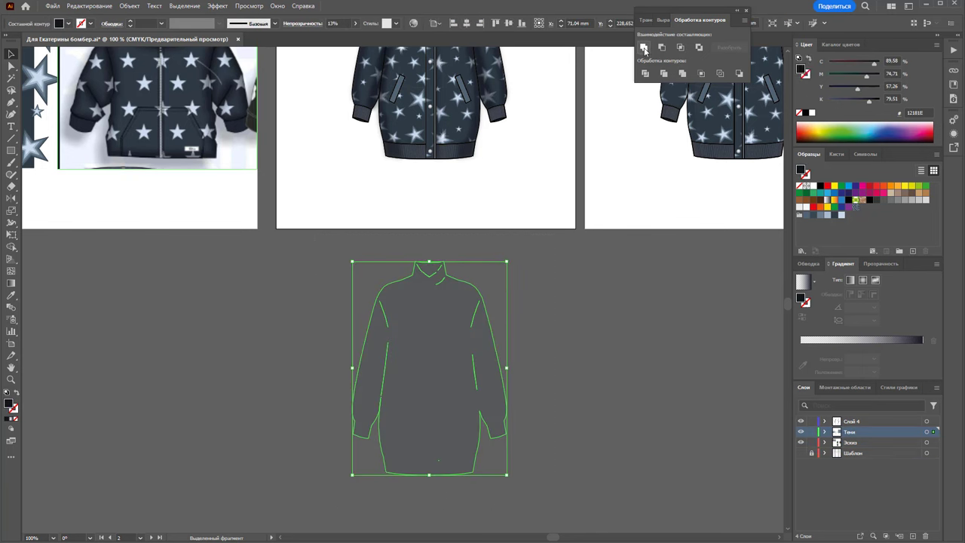
{"action": "left_click", "coordinate": [564, 378]}
{"action": "left_click", "coordinate": [415, 362]}
{"action": "left_click", "coordinate": [11, 90]}
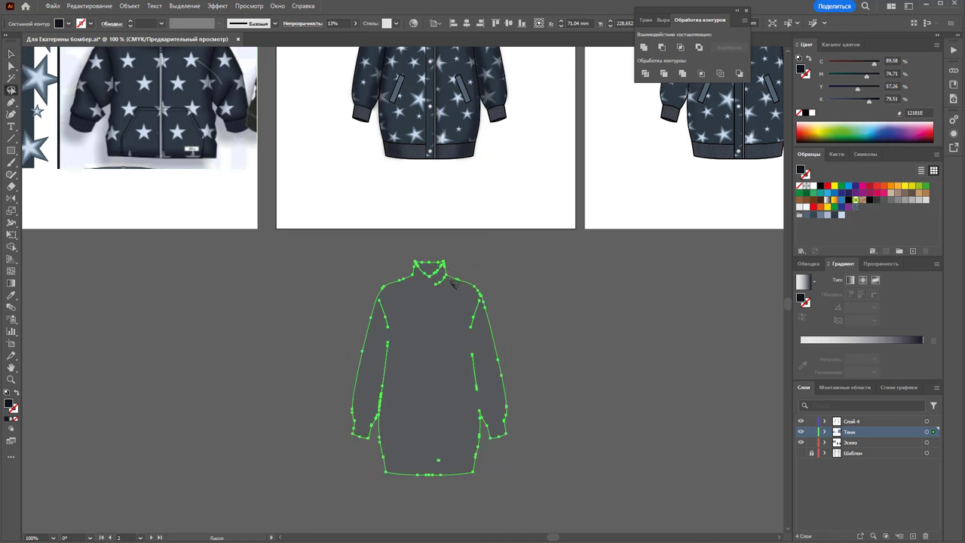
{"action": "left_click_drag", "start_coordinate": [455, 292], "coordinate": [483, 404]}
{"action": "left_click_drag", "start_coordinate": [463, 309], "coordinate": [472, 334]}
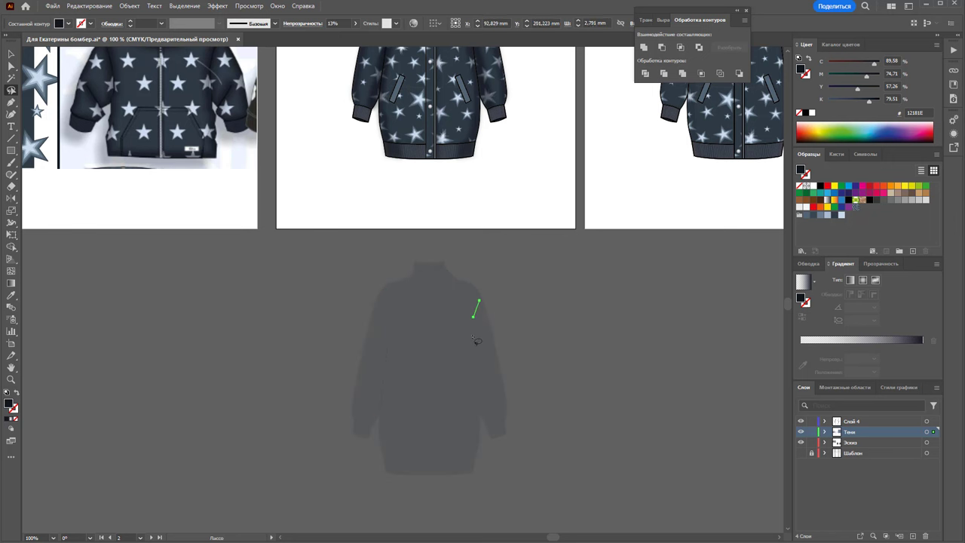
{"action": "left_click", "coordinate": [481, 339]}
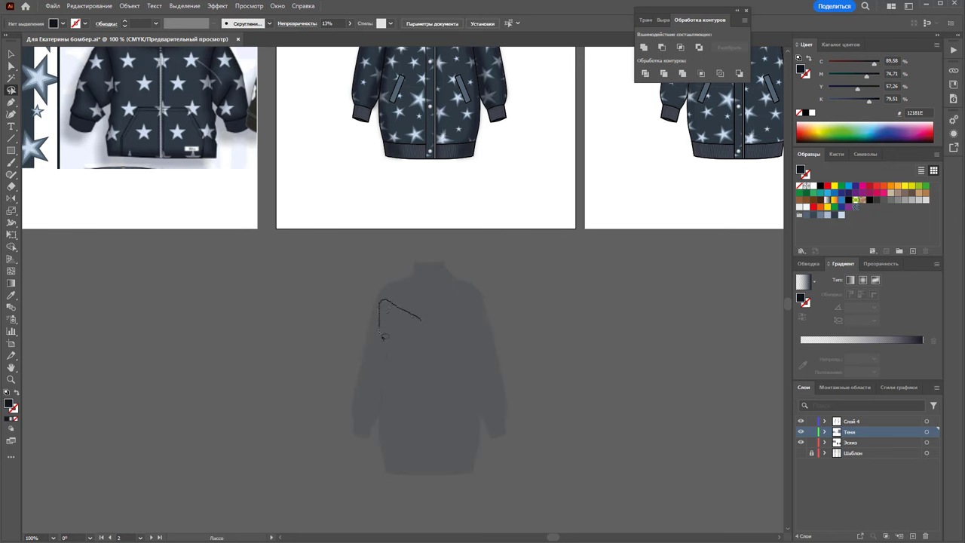
{"action": "left_click_drag", "start_coordinate": [379, 401], "coordinate": [417, 381]}
{"action": "key", "text": "ctrl+z"}
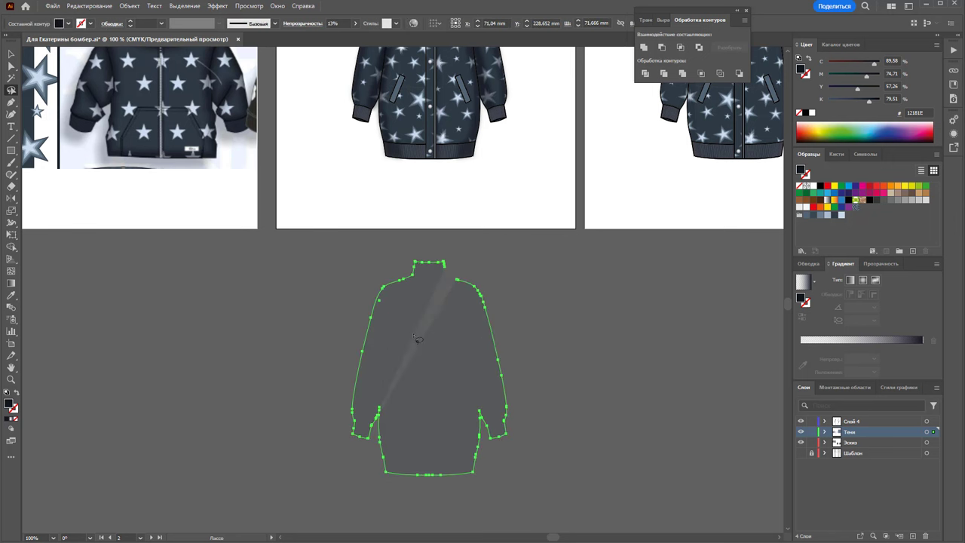
{"action": "key", "text": "ctrl+shift+z"}
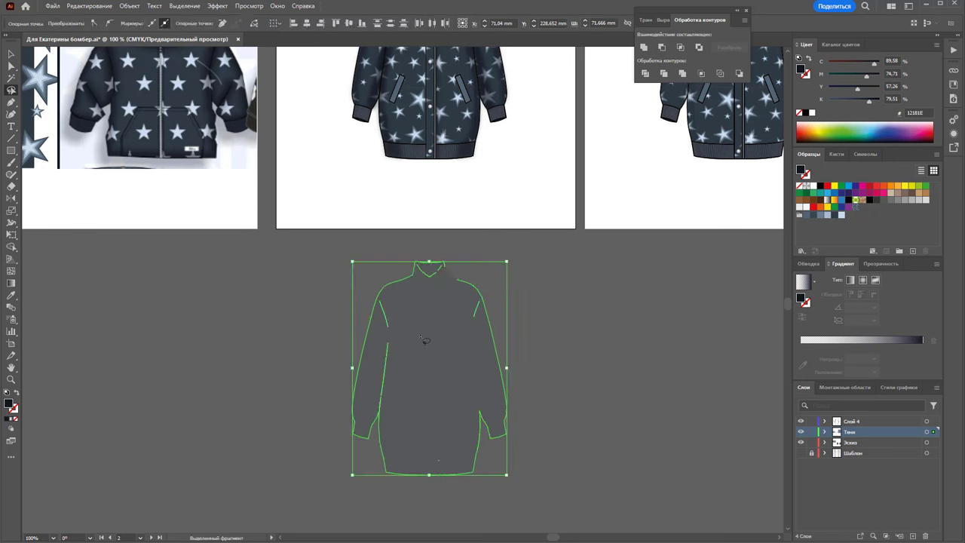
{"action": "left_click", "coordinate": [450, 298]}
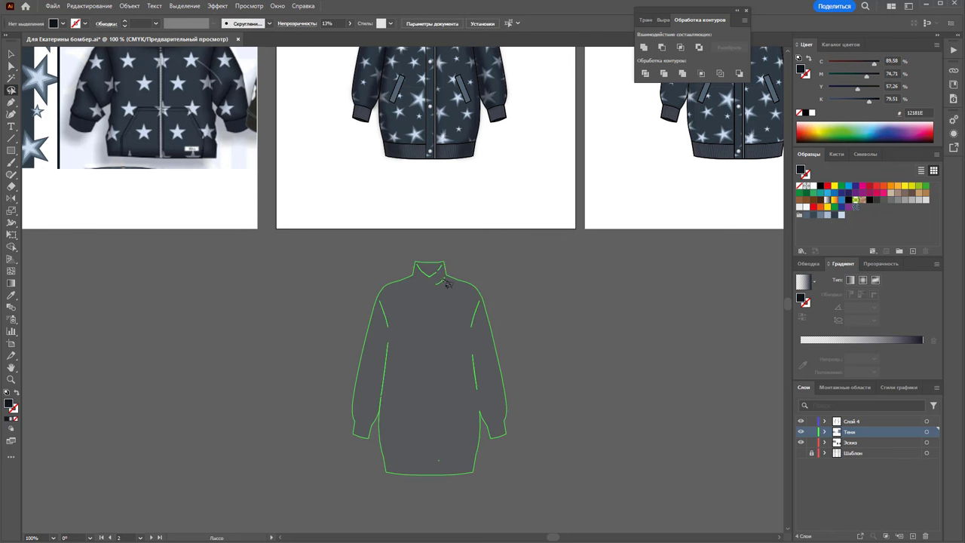
Step: Zoom in on the grey silhouette and select its compound path with Direct Selection
{"action": "key", "text": "z"}
{"action": "left_click", "coordinate": [450, 376]}
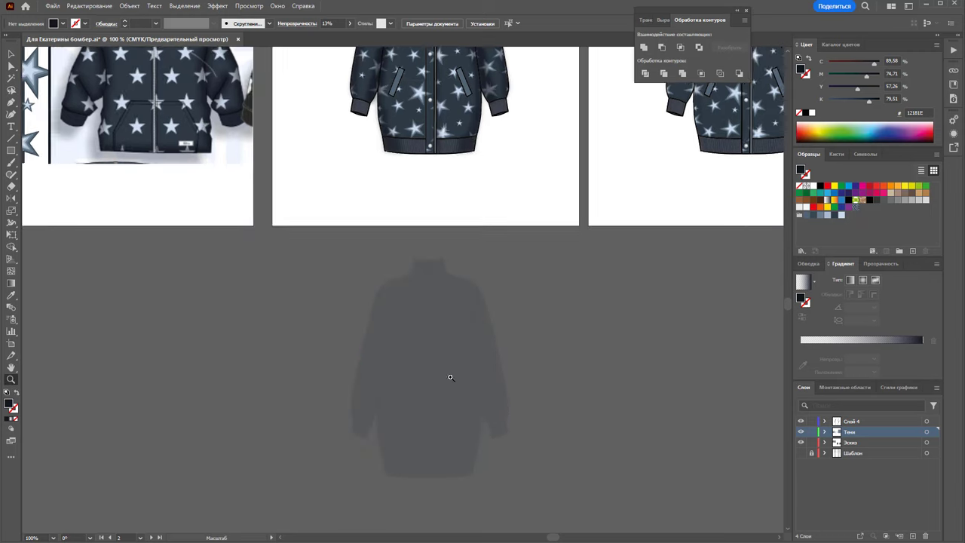
{"action": "left_click_drag", "start_coordinate": [450, 377], "coordinate": [560, 340]}
{"action": "key", "text": "v"}
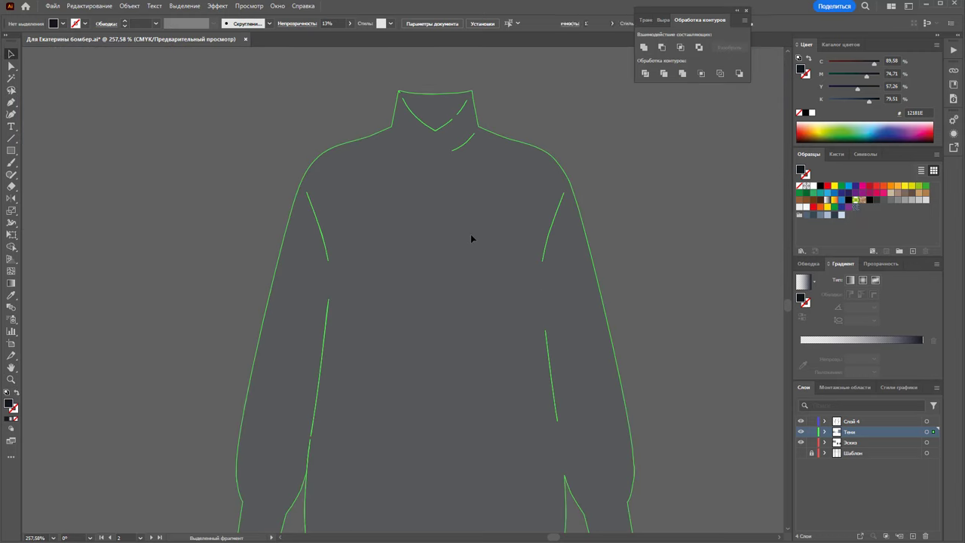
{"action": "left_click", "coordinate": [471, 239]}
{"action": "key", "text": "a"}
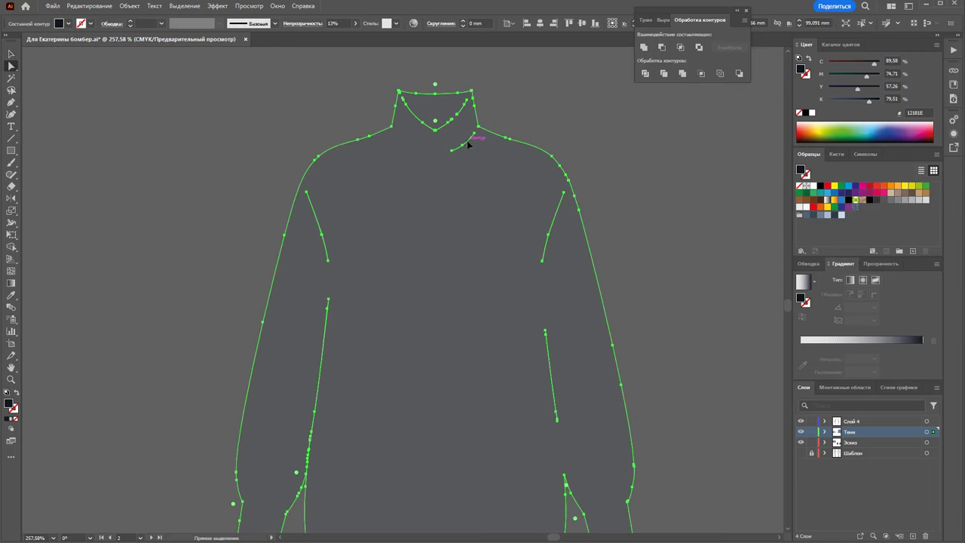
{"action": "key", "text": "ctrl+shift+a"}
{"action": "left_click", "coordinate": [467, 141]}
Step: Delete the curved neck line from the silhouette
{"action": "left_click", "coordinate": [474, 135]}
{"action": "left_click", "coordinate": [625, 195]}
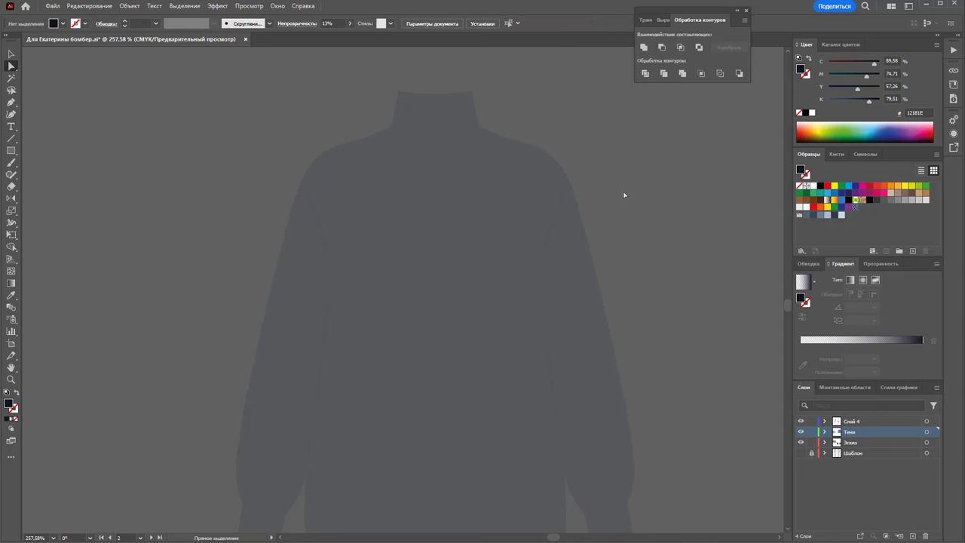
{"action": "left_click", "coordinate": [443, 130]}
{"action": "key", "text": "Delete"}
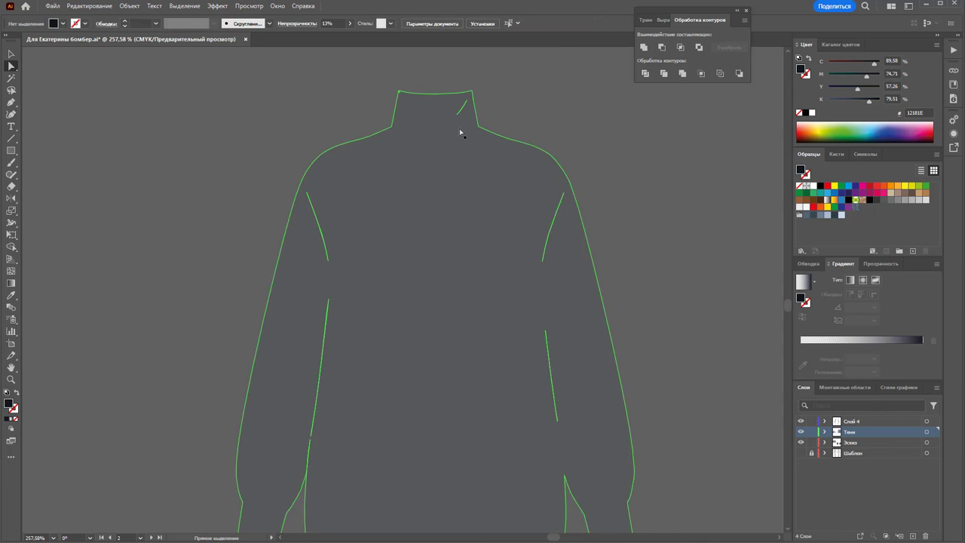
{"action": "left_click", "coordinate": [504, 180]}
Step: Delete the right dart line and both left dart lines, then zoom back out
{"action": "left_click", "coordinate": [549, 367]}
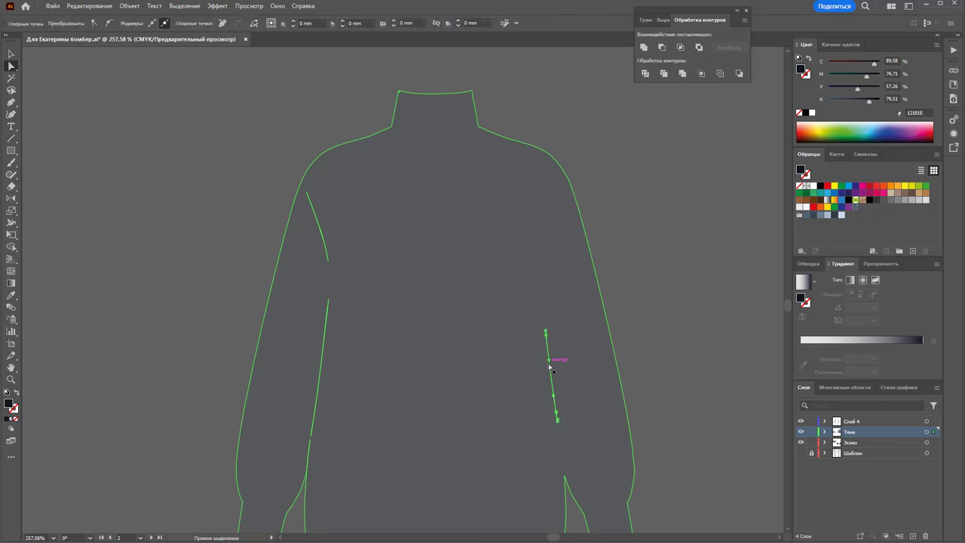
{"action": "key", "text": "Delete"}
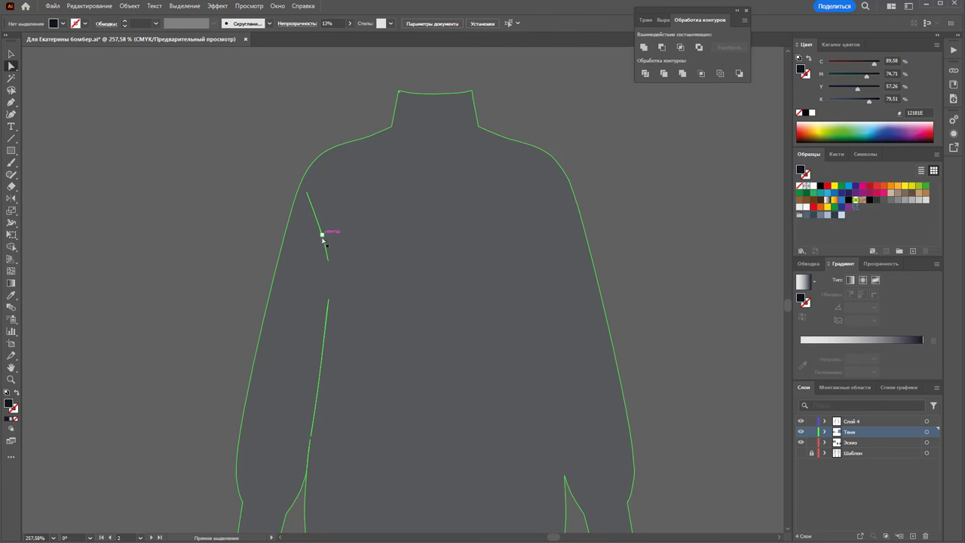
{"action": "left_click", "coordinate": [323, 234]}
{"action": "key", "text": "Delete"}
{"action": "left_click", "coordinate": [328, 300]}
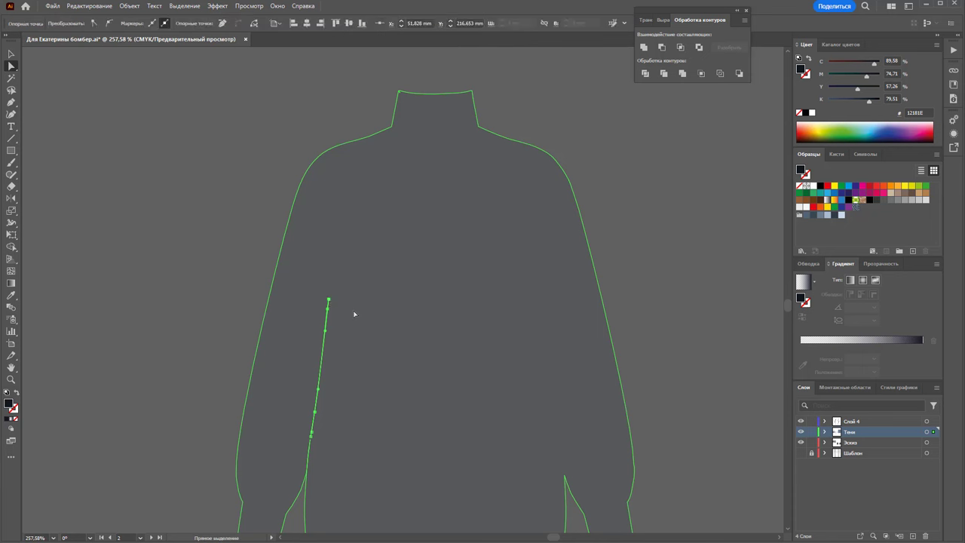
{"action": "key", "text": "Delete"}
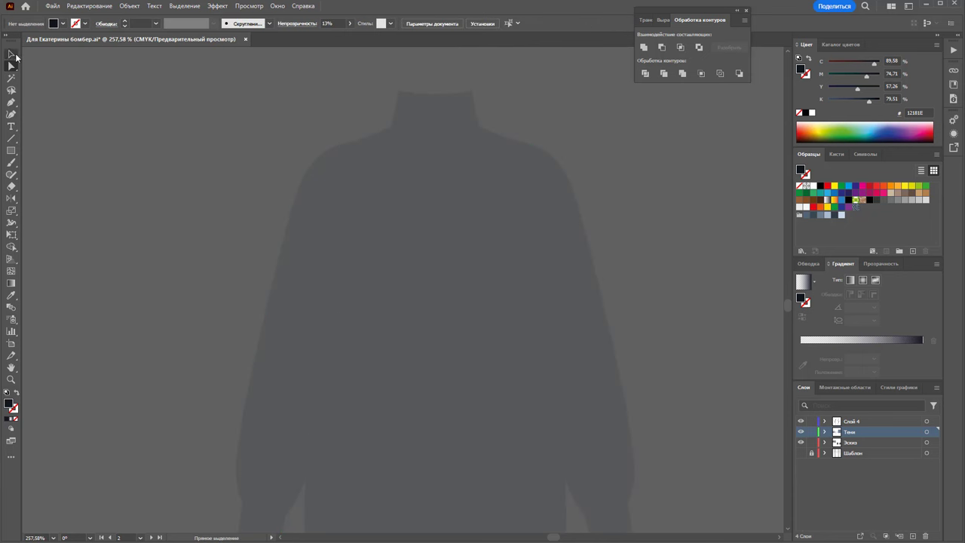
{"action": "key", "text": "z"}
{"action": "left_click", "coordinate": [381, 238], "text": "alt"}
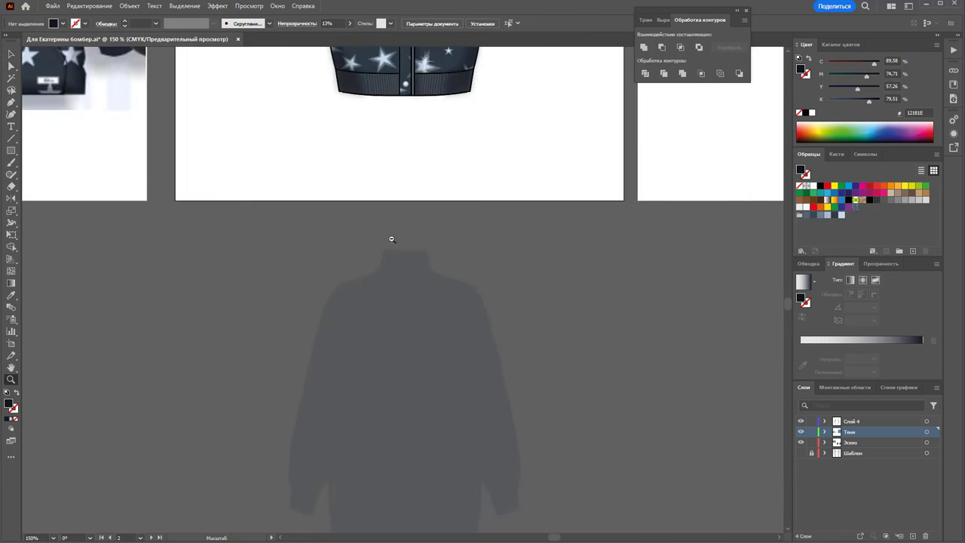
Step: Move the grey silhouette up behind the first coat and stretch it to the collar
{"action": "left_click", "coordinate": [390, 239], "text": "alt"}
{"action": "left_click", "coordinate": [345, 266], "text": "alt"}
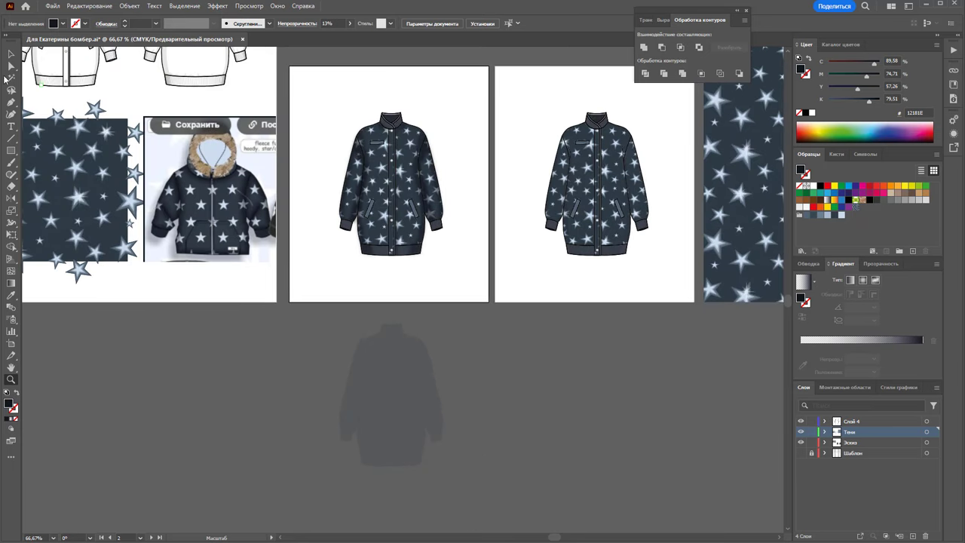
{"action": "left_click", "coordinate": [11, 54]}
{"action": "left_click_drag", "start_coordinate": [401, 431], "coordinate": [397, 227]}
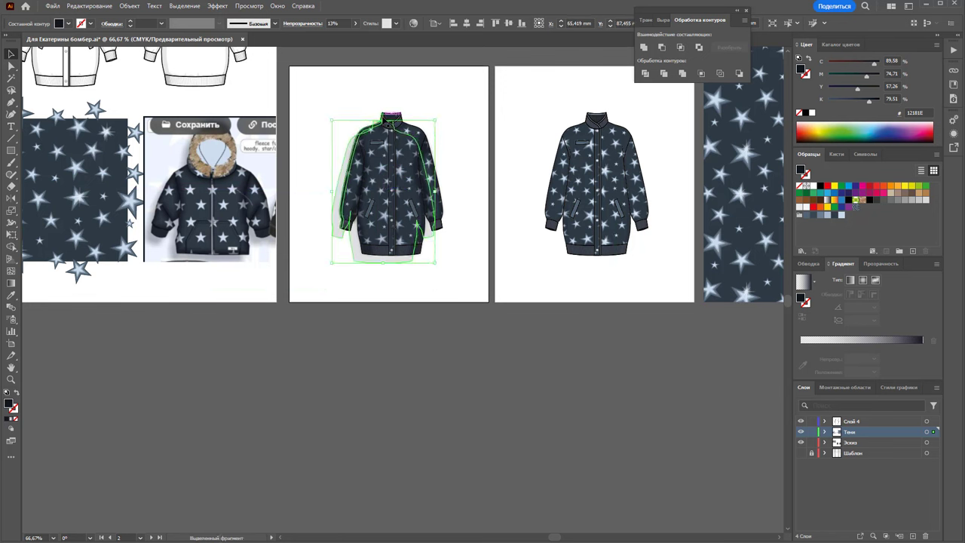
{"action": "left_click_drag", "start_coordinate": [383, 119], "coordinate": [383, 105]}
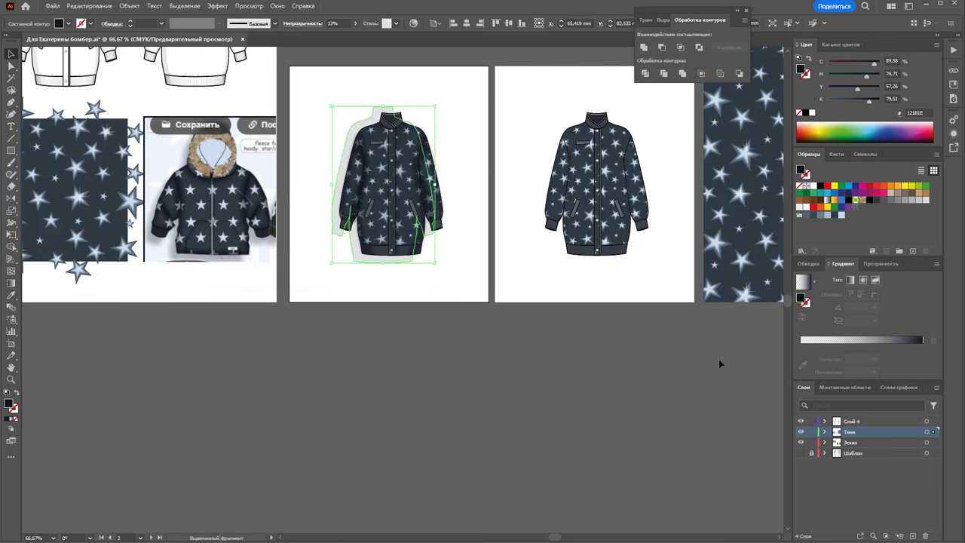
Step: Paste the silhouette in back on a new layer above Шаблон, nudged right with top and bottom trimmed
{"action": "key", "text": "a"}
{"action": "key", "text": "Delete"}
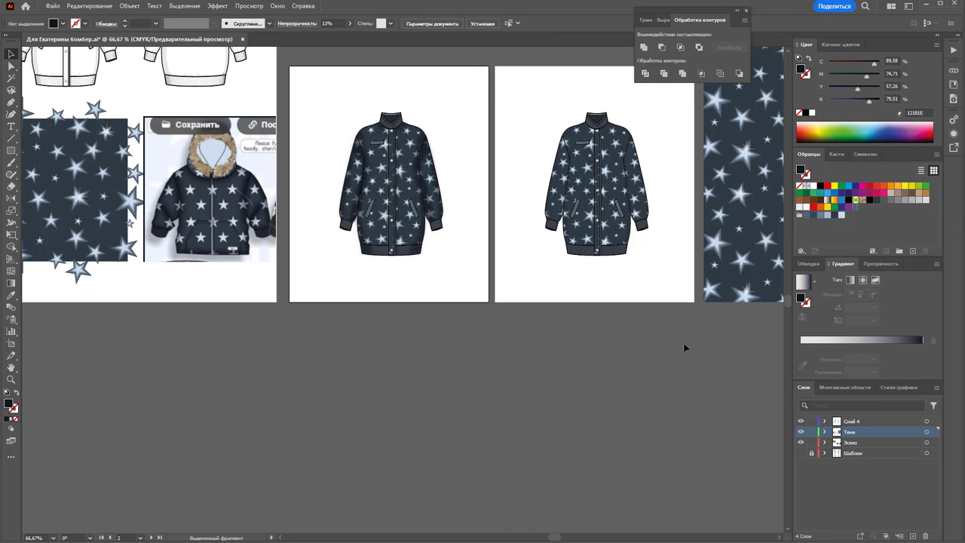
{"action": "left_click", "coordinate": [859, 453]}
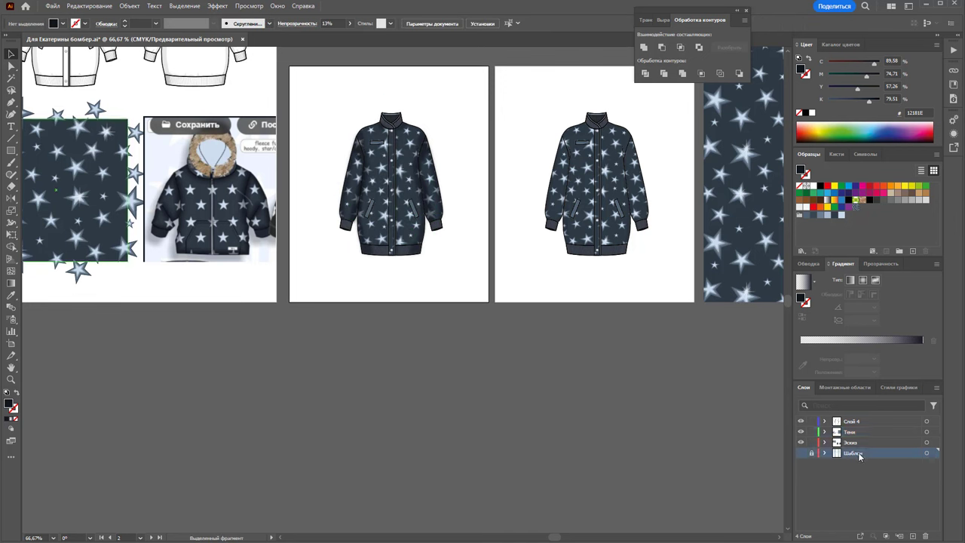
{"action": "left_click", "coordinate": [913, 535]}
{"action": "key", "text": "ctrl+f"}
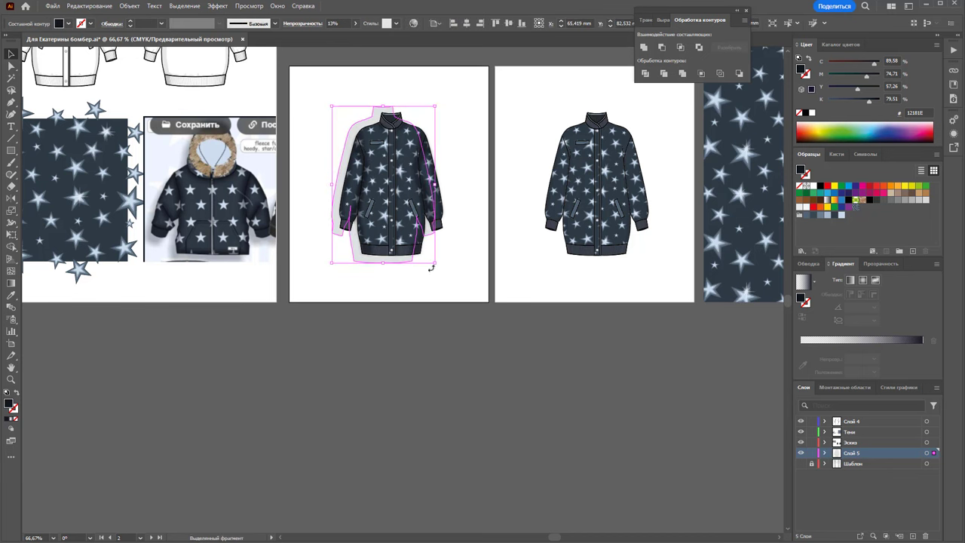
{"action": "key", "text": "Right"}
{"action": "key", "text": "Right"}
{"action": "key", "text": "Right"}
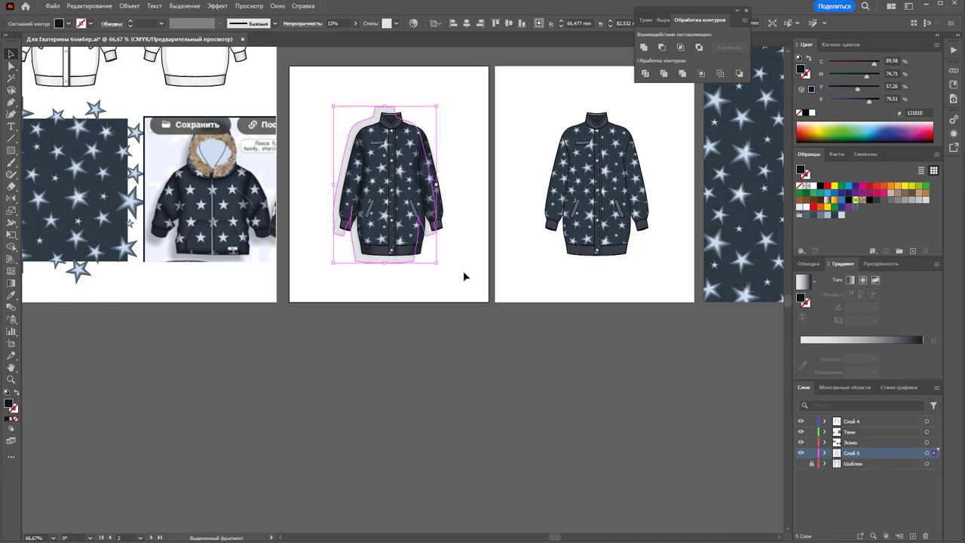
{"action": "left_click_drag", "start_coordinate": [385, 107], "coordinate": [385, 111]}
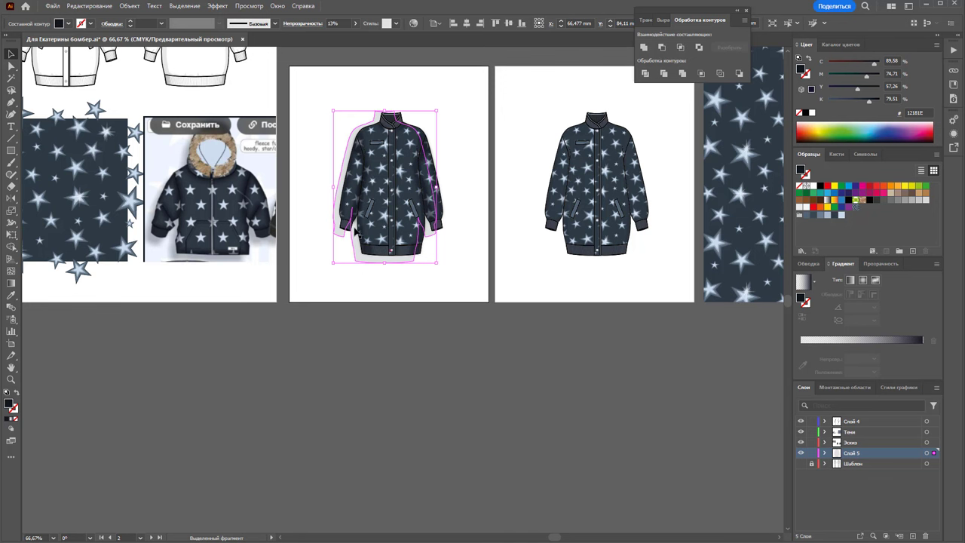
{"action": "left_click_drag", "start_coordinate": [384, 262], "coordinate": [384, 259]}
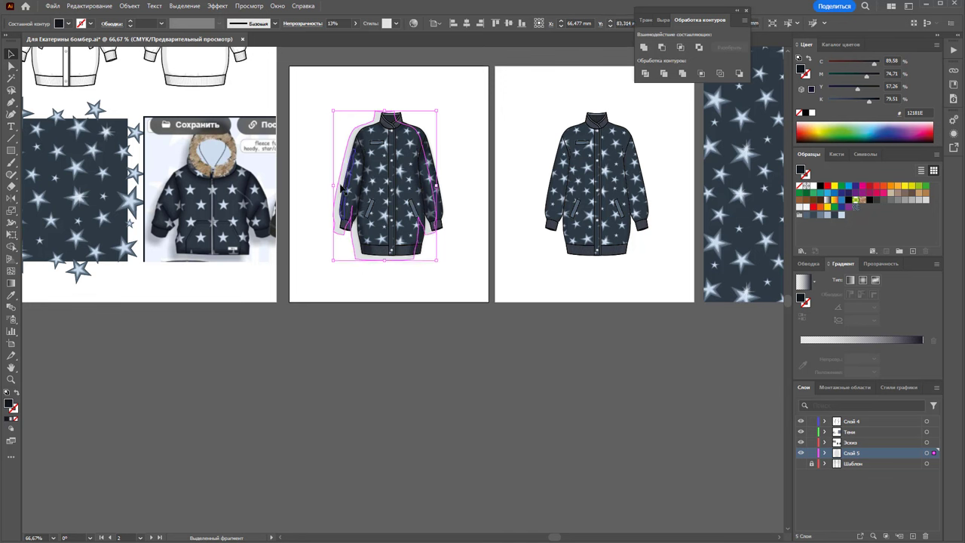
Step: Fill the shadow silhouette with charcoal #262A2D and set its opacity to 83%
{"action": "left_click", "coordinate": [828, 216]}
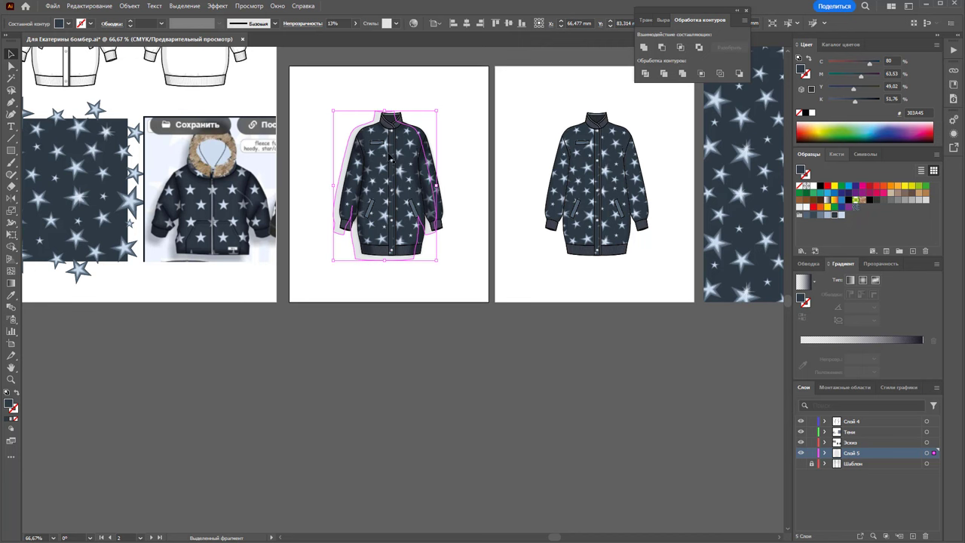
{"action": "double_click", "coordinate": [11, 406]}
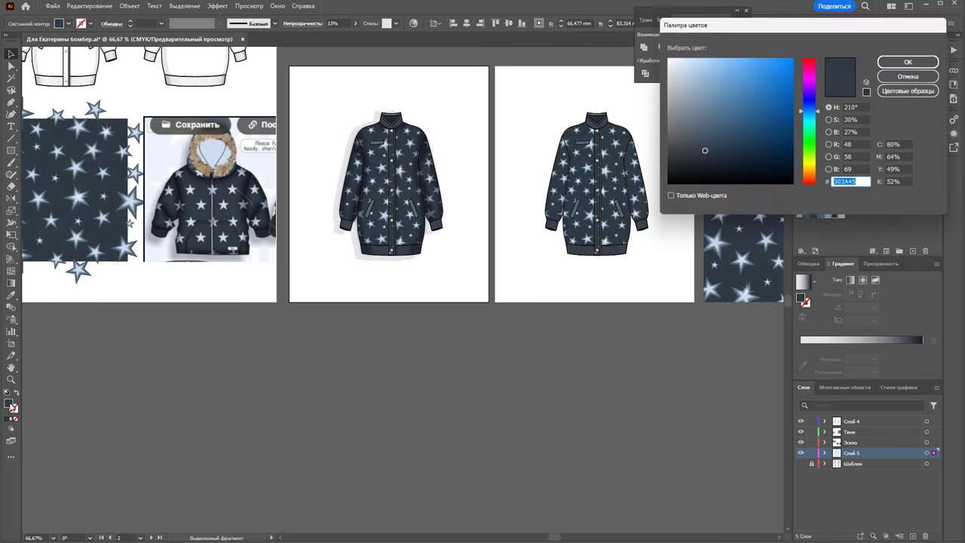
{"action": "left_click", "coordinate": [685, 162]}
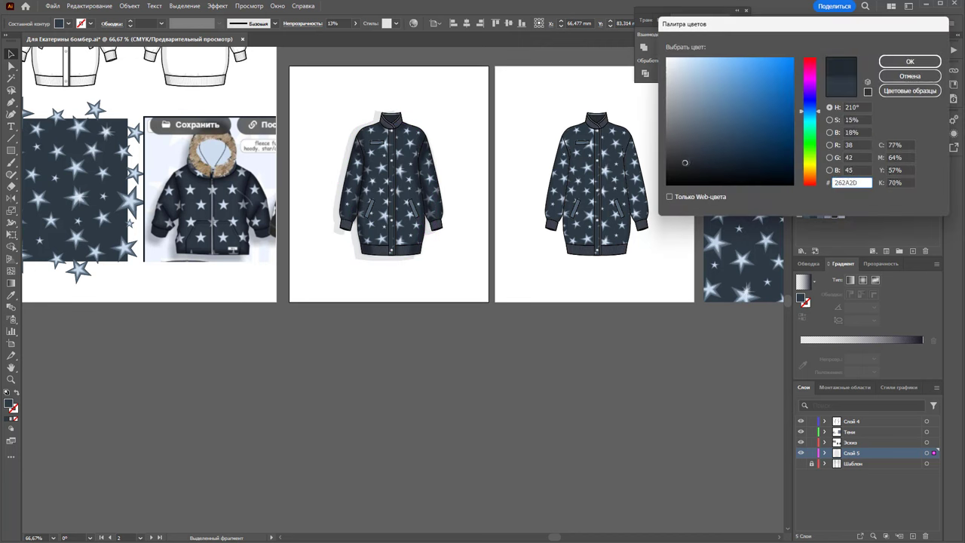
{"action": "left_click", "coordinate": [909, 61]}
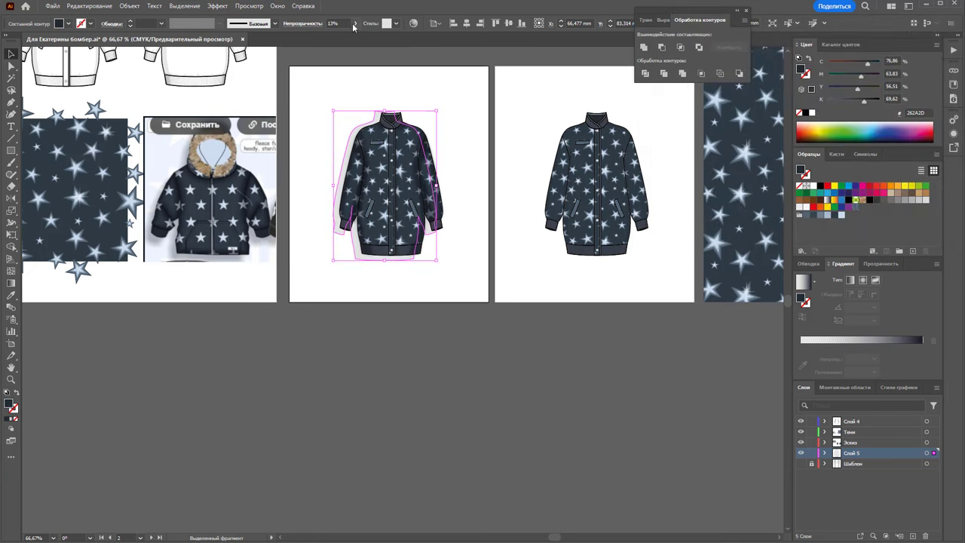
{"action": "left_click", "coordinate": [354, 24]}
{"action": "left_click_drag", "start_coordinate": [322, 36], "coordinate": [345, 36]}
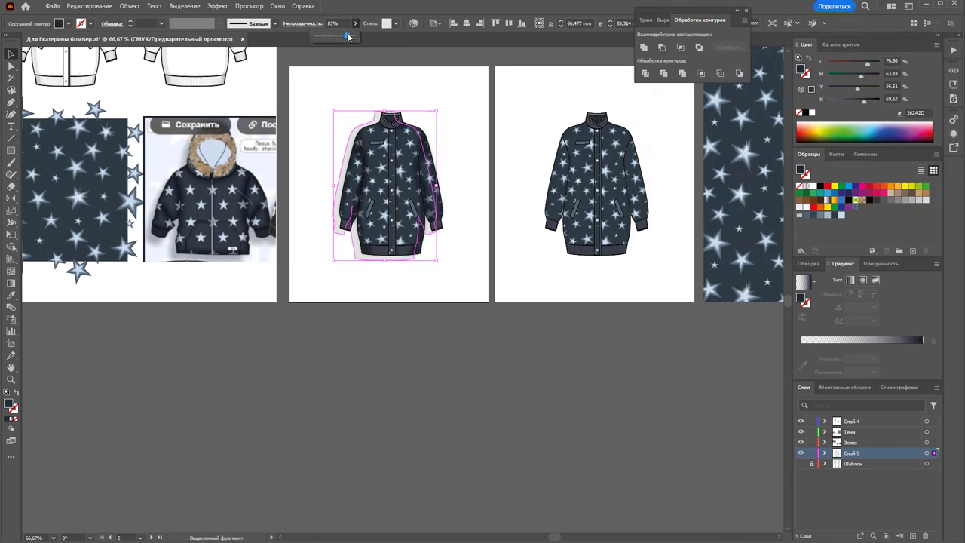
Step: Apply a Gaussian Blur with an enlarged radius (~40 px) to the shadow
{"action": "left_click", "coordinate": [217, 5]}
{"action": "mouse_move", "coordinate": [279, 197]}
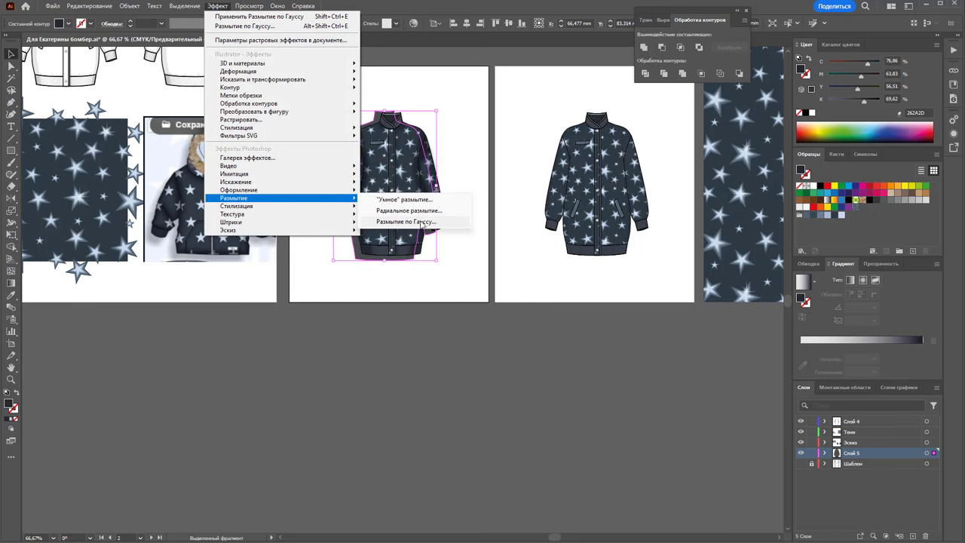
{"action": "left_click", "coordinate": [419, 219]}
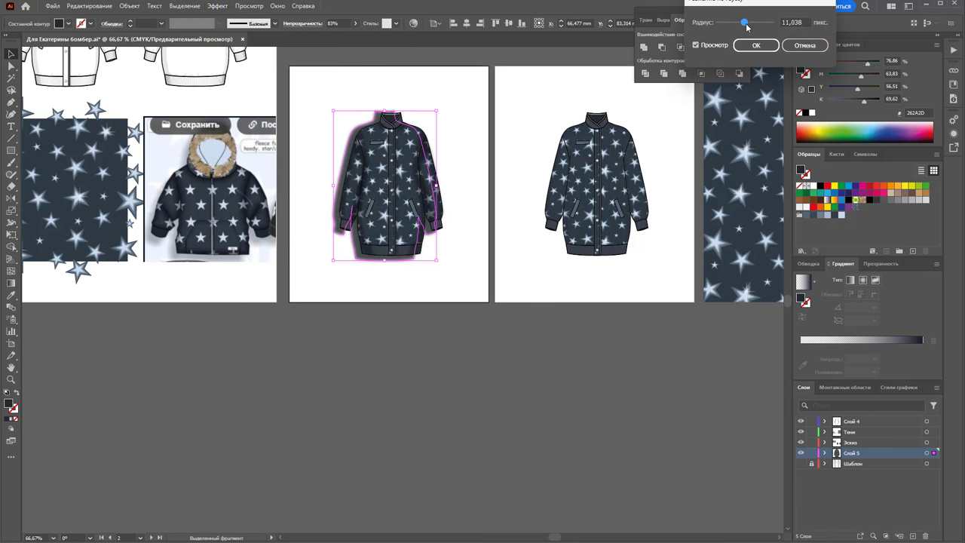
{"action": "left_click_drag", "start_coordinate": [745, 27], "coordinate": [751, 25]}
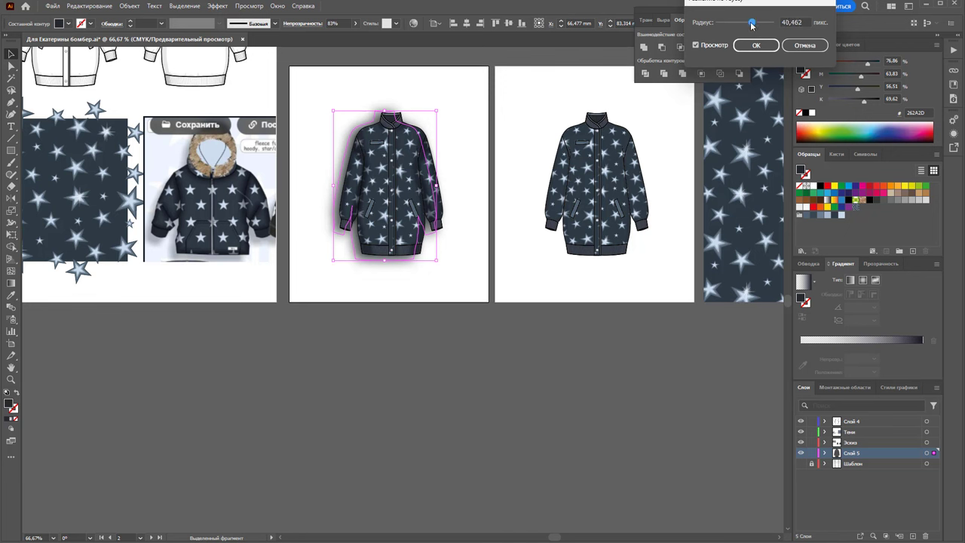
{"action": "left_click", "coordinate": [754, 46]}
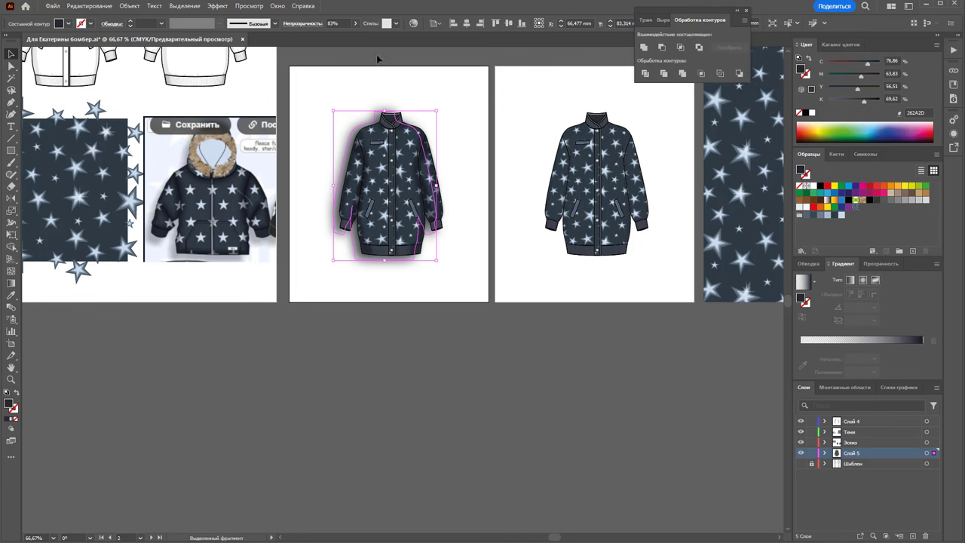
{"action": "left_click", "coordinate": [427, 96]}
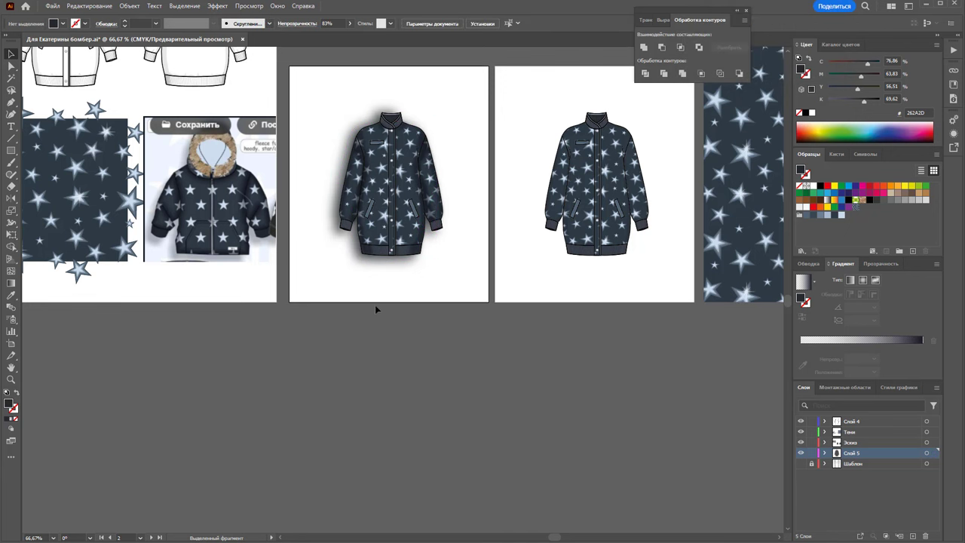
Step: Lower the blurred shadow's opacity to 45%
{"action": "left_click", "coordinate": [345, 251]}
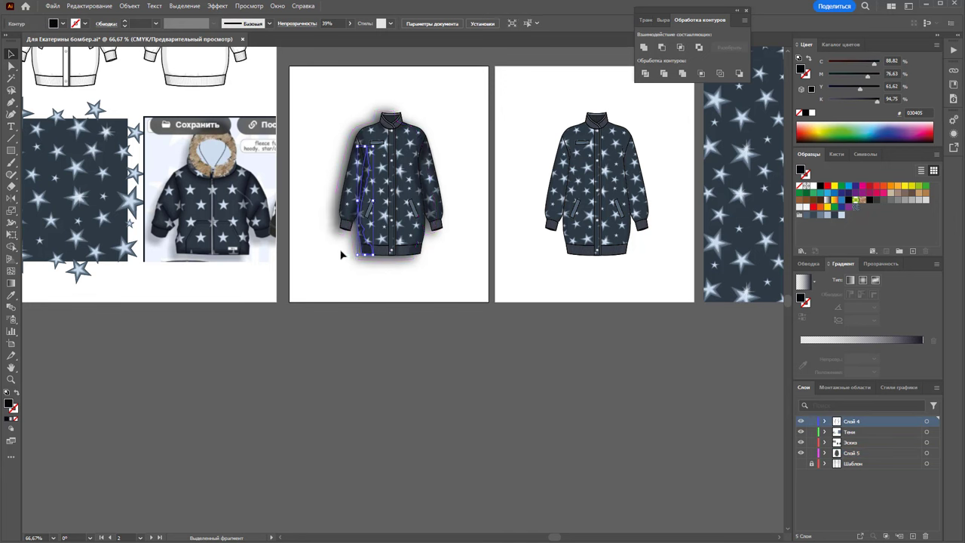
{"action": "left_click", "coordinate": [356, 23]}
{"action": "left_click_drag", "start_coordinate": [336, 39], "coordinate": [333, 40]}
{"action": "left_click", "coordinate": [464, 86]}
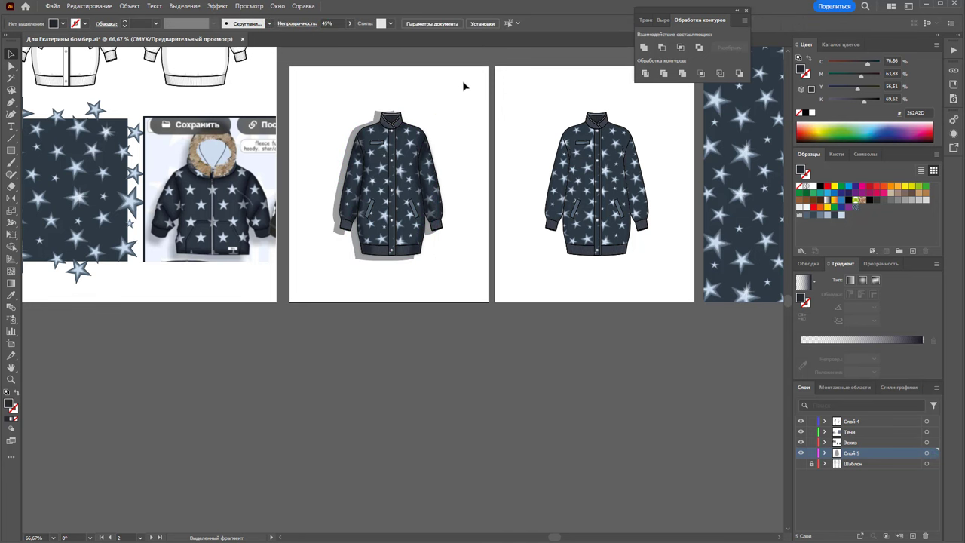
Step: Apply a second Gaussian Blur instance to the shadow shape
{"action": "left_click", "coordinate": [340, 181]}
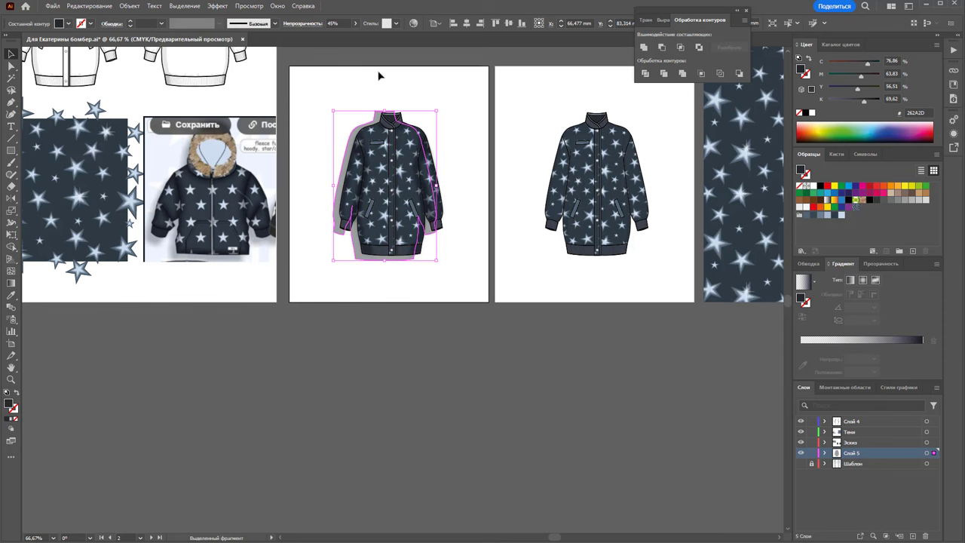
{"action": "left_click", "coordinate": [218, 6]}
{"action": "mouse_move", "coordinate": [233, 197]}
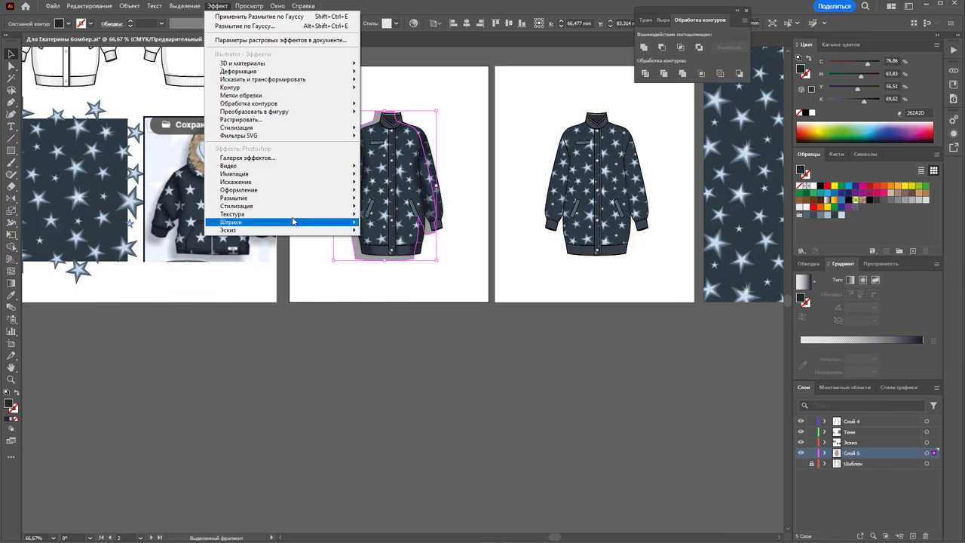
{"action": "left_click", "coordinate": [405, 222]}
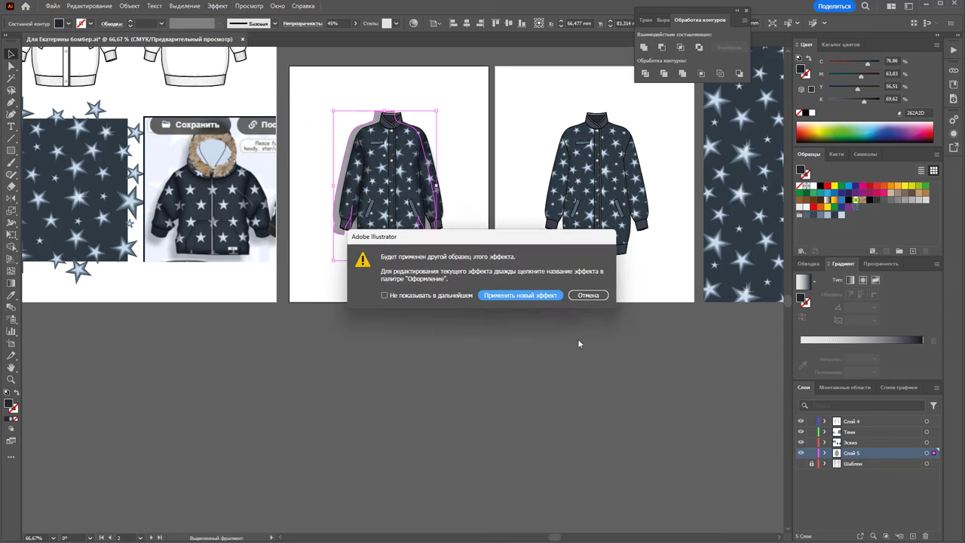
{"action": "left_click", "coordinate": [559, 295]}
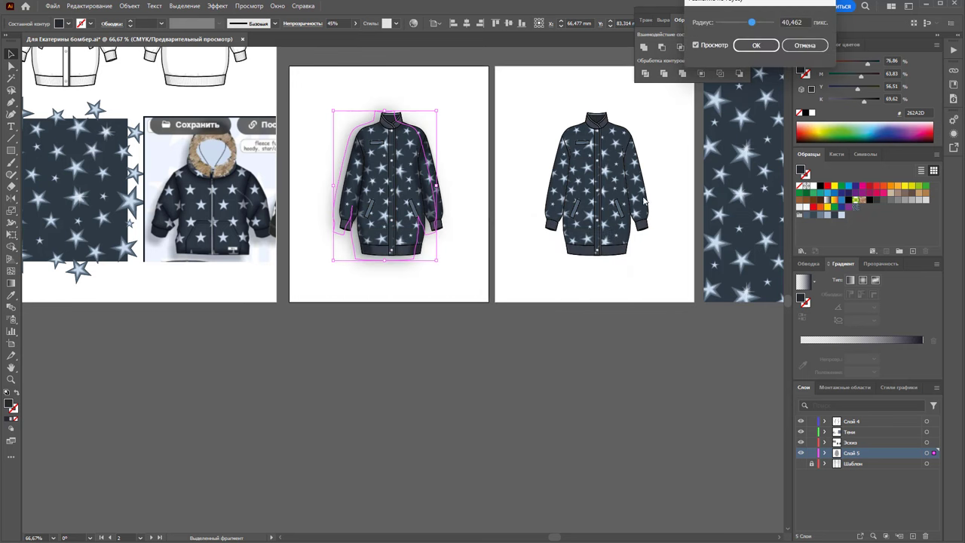
{"action": "left_click", "coordinate": [757, 46]}
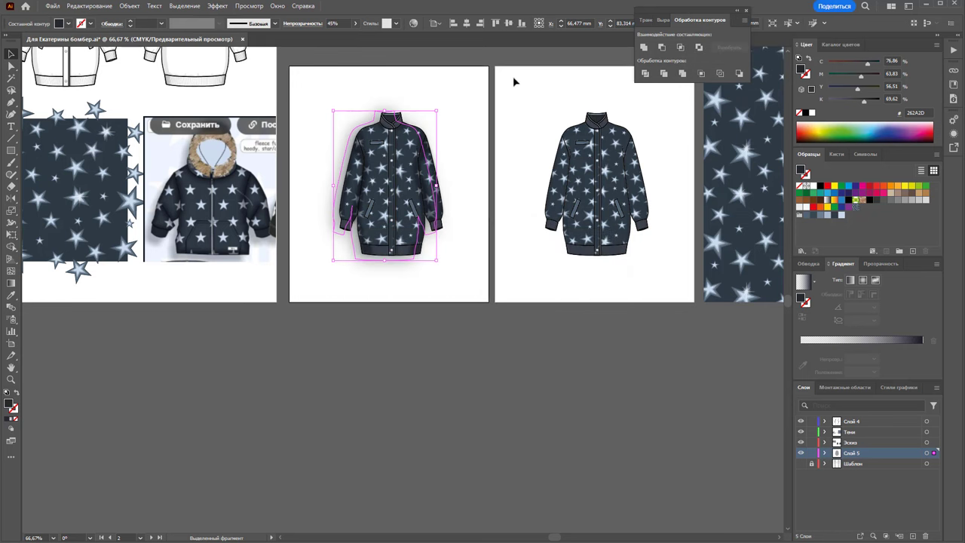
{"action": "left_click", "coordinate": [478, 93]}
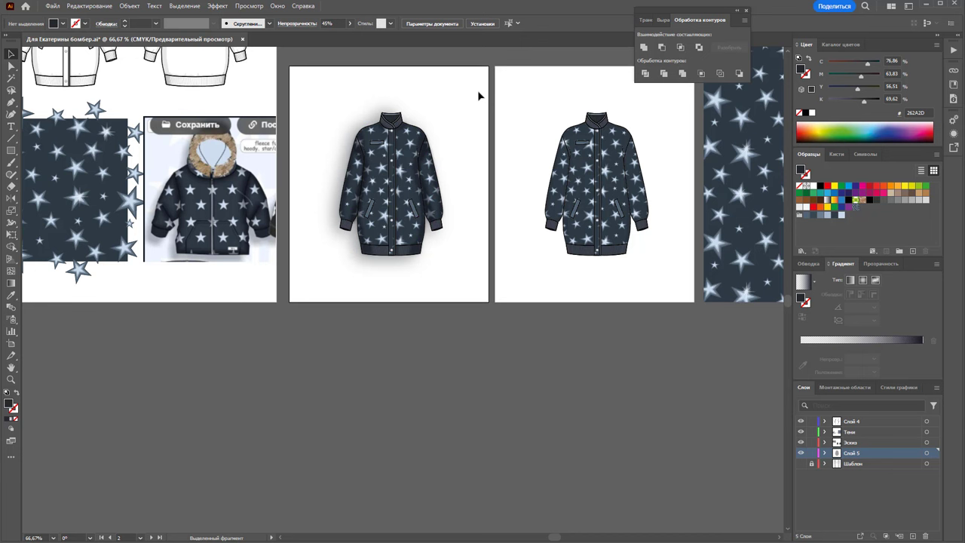
Step: Draw a rectangle over the middle artboard and fill it with pale lavender EDF5FC
{"action": "left_click", "coordinate": [12, 151]}
{"action": "left_click_drag", "start_coordinate": [289, 66], "coordinate": [488, 301]}
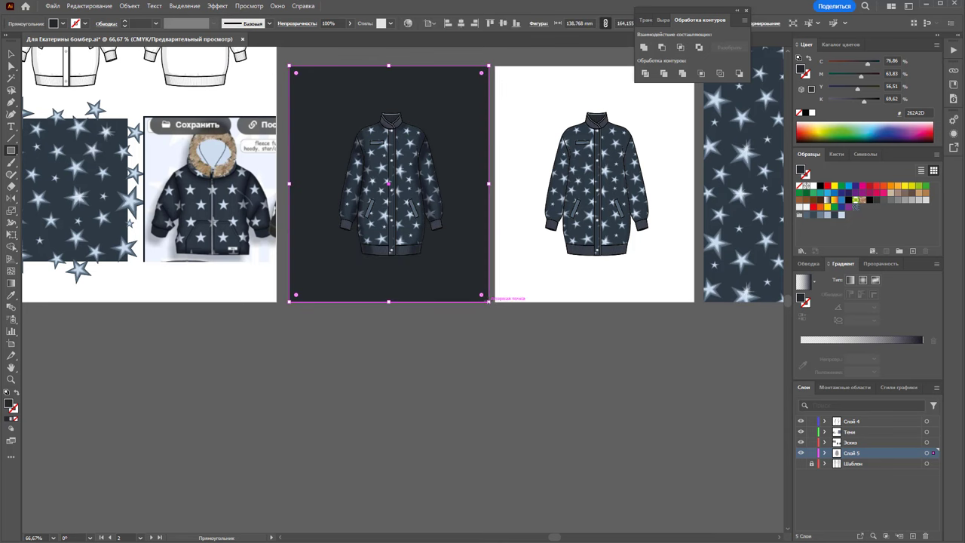
{"action": "left_click", "coordinate": [12, 295]}
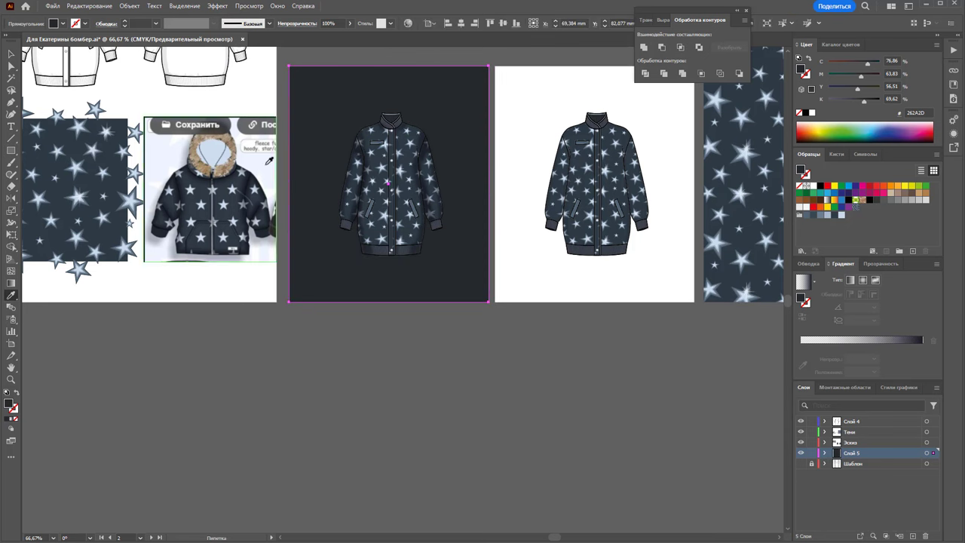
{"action": "left_click", "coordinate": [250, 169]}
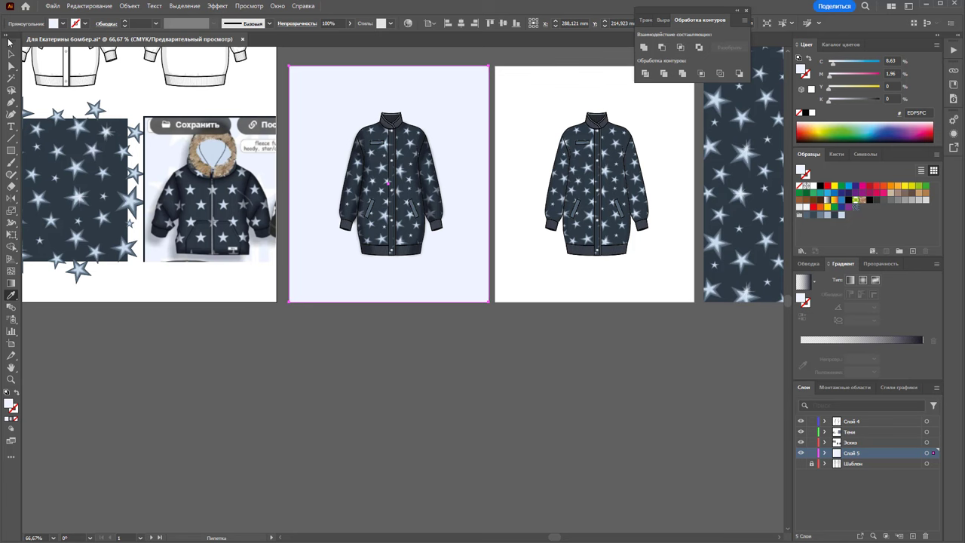
Step: Send the pale lavender rectangle to the back, behind the jacket and its shadow
{"action": "left_click", "coordinate": [11, 53]}
{"action": "right_click", "coordinate": [452, 111]}
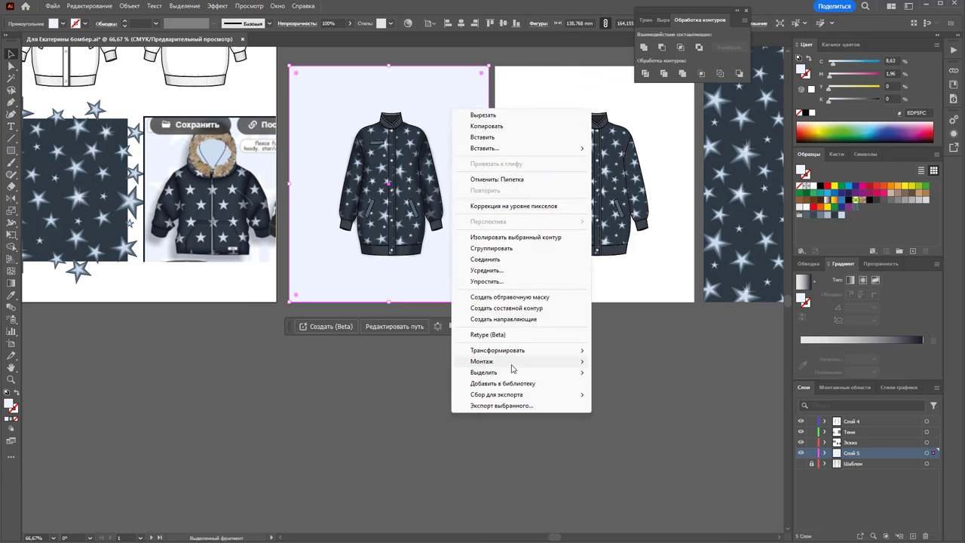
{"action": "mouse_move", "coordinate": [483, 361]}
{"action": "left_click", "coordinate": [633, 395]}
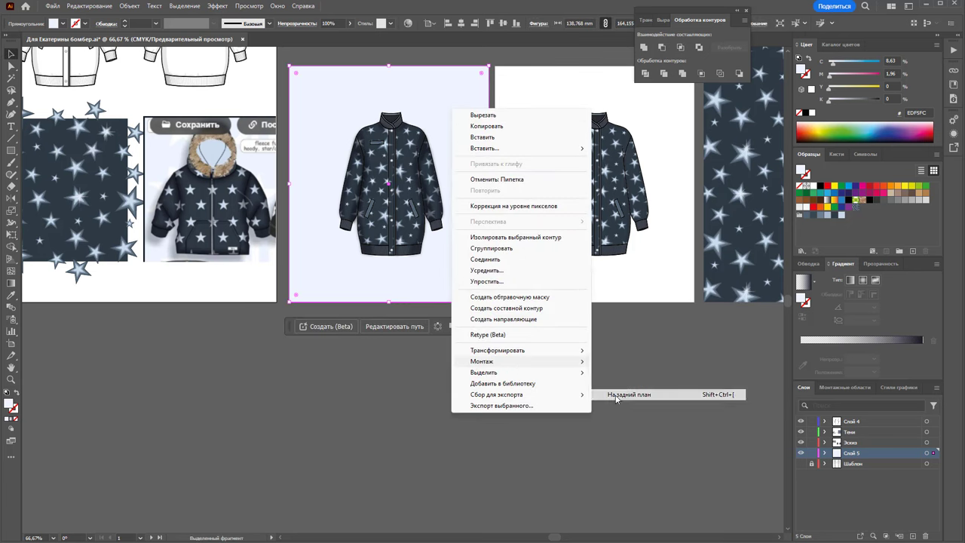
{"action": "left_click", "coordinate": [499, 415]}
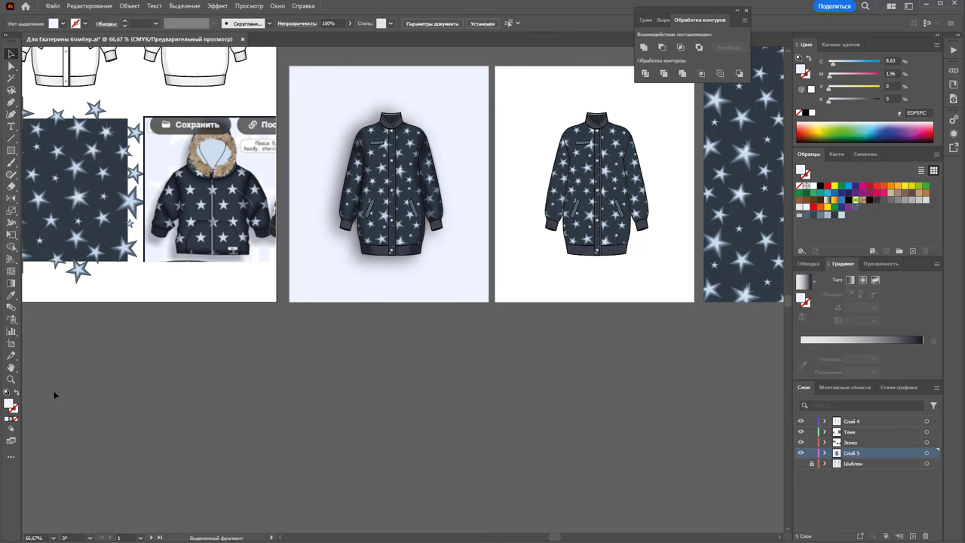
{"action": "left_click", "coordinate": [12, 379]}
{"action": "left_click_drag", "start_coordinate": [354, 255], "coordinate": [401, 255]}
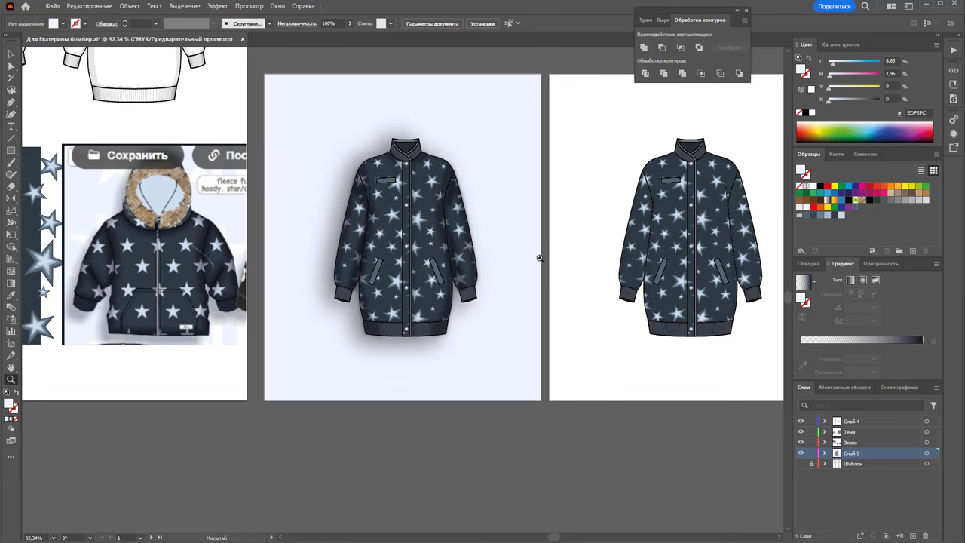
{"action": "left_click_drag", "start_coordinate": [419, 215], "coordinate": [536, 245]}
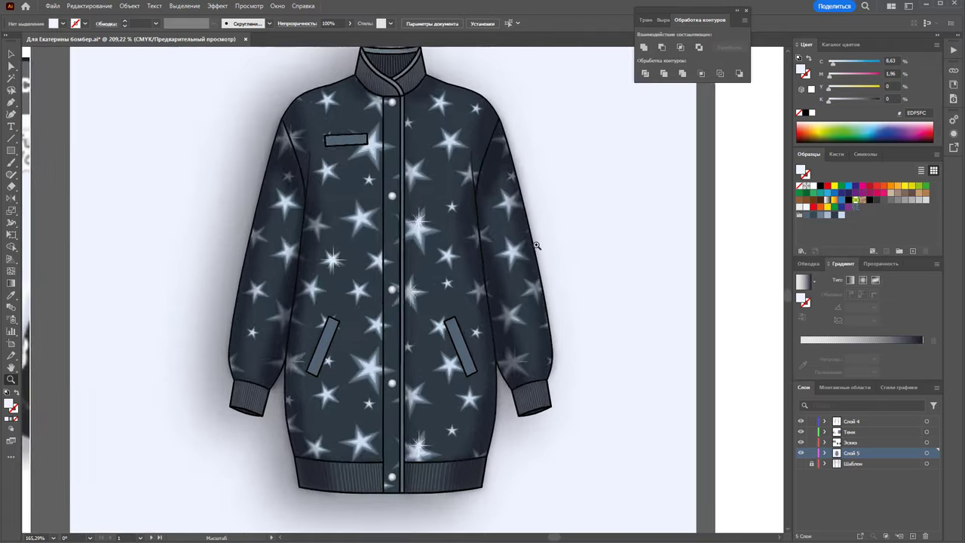
{"action": "left_click", "coordinate": [537, 245]}
{"action": "left_click_drag", "start_coordinate": [265, 274], "coordinate": [205, 307]}
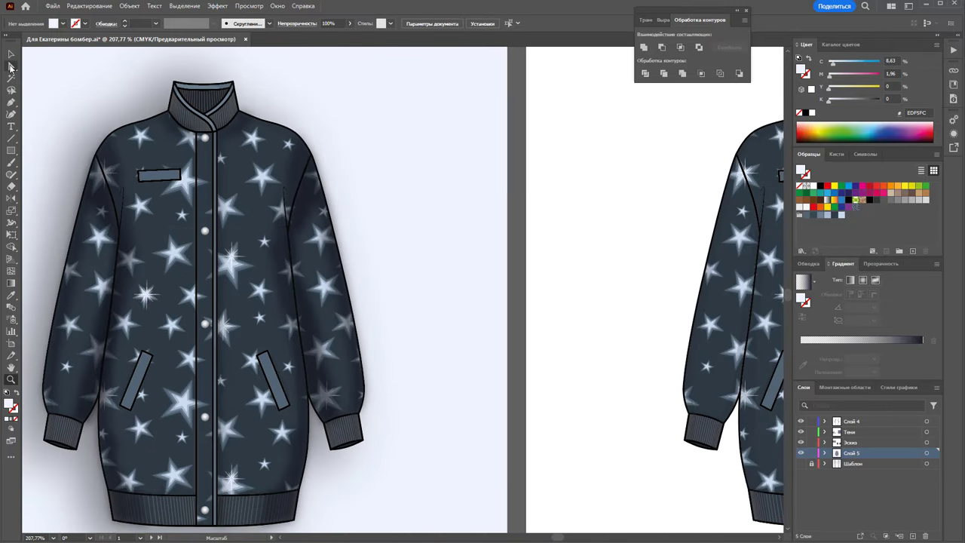
{"action": "left_click", "coordinate": [11, 53]}
{"action": "left_click", "coordinate": [218, 160]}
{"action": "left_click", "coordinate": [213, 145]}
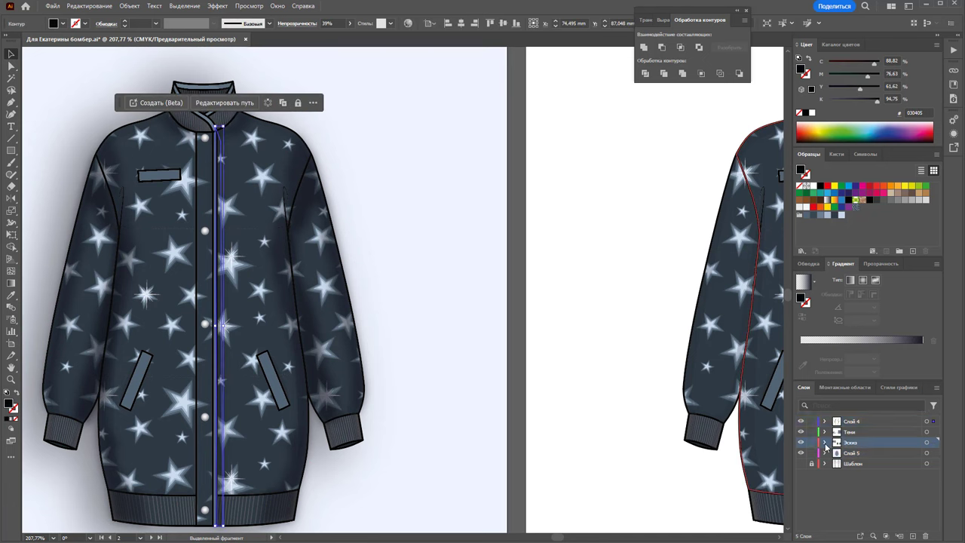
{"action": "left_click", "coordinate": [269, 447], "text": "shift"}
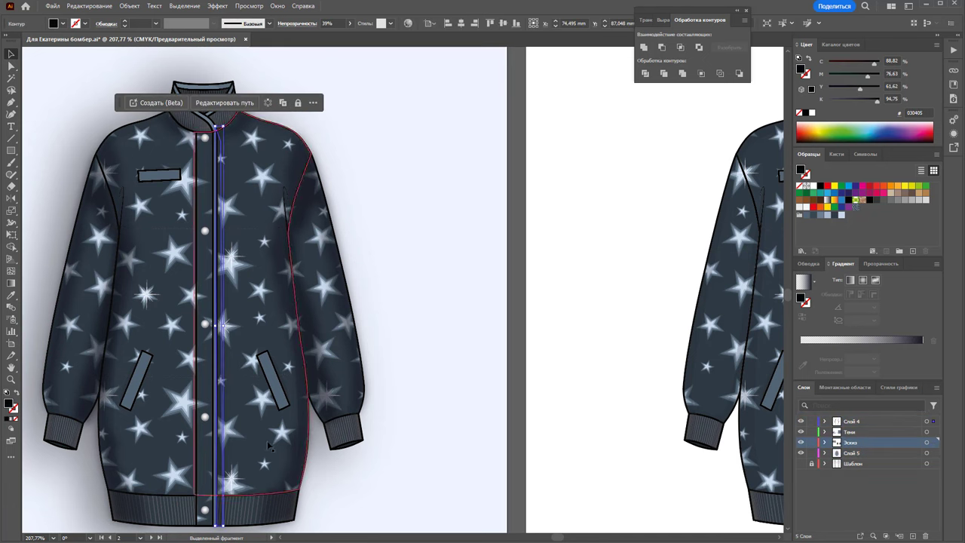
{"action": "left_click", "coordinate": [203, 324]}
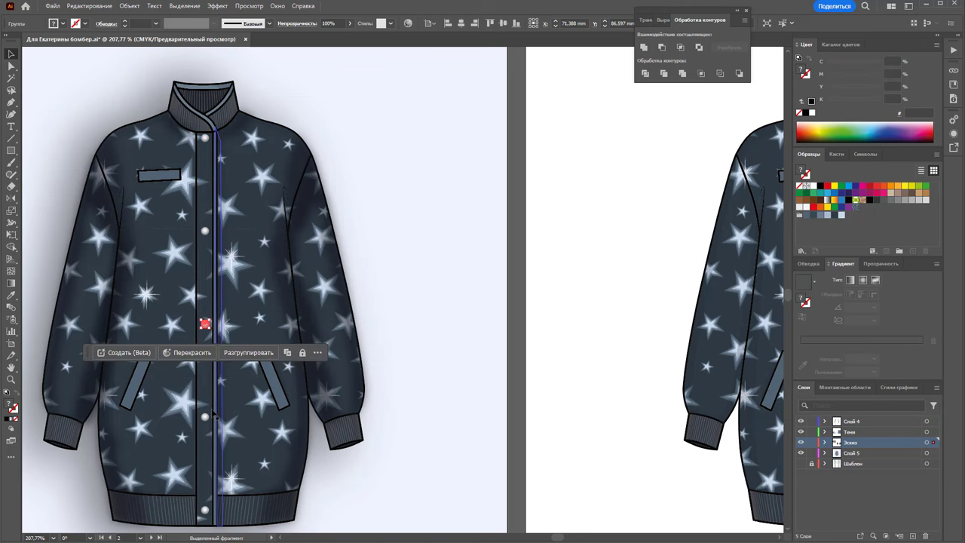
{"action": "left_click", "coordinate": [469, 343]}
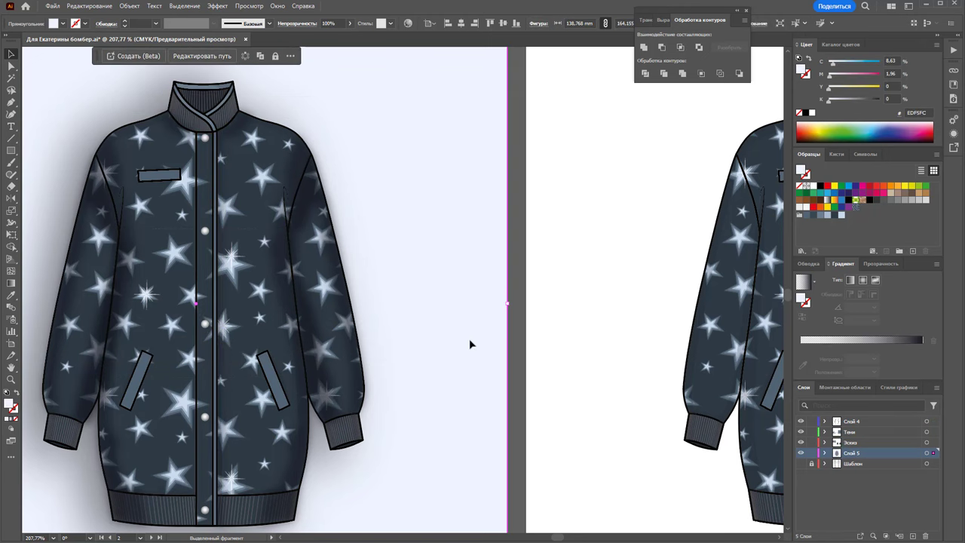
{"action": "key", "text": "z"}
{"action": "left_click", "coordinate": [460, 353], "text": "alt"}
{"action": "left_click", "coordinate": [384, 370], "text": "alt"}
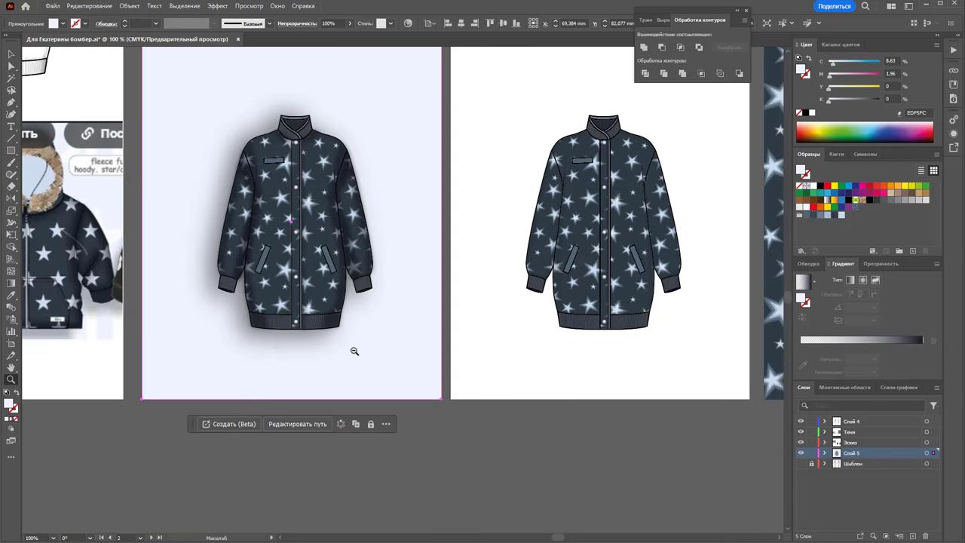
{"action": "left_click", "coordinate": [401, 351], "text": "alt"}
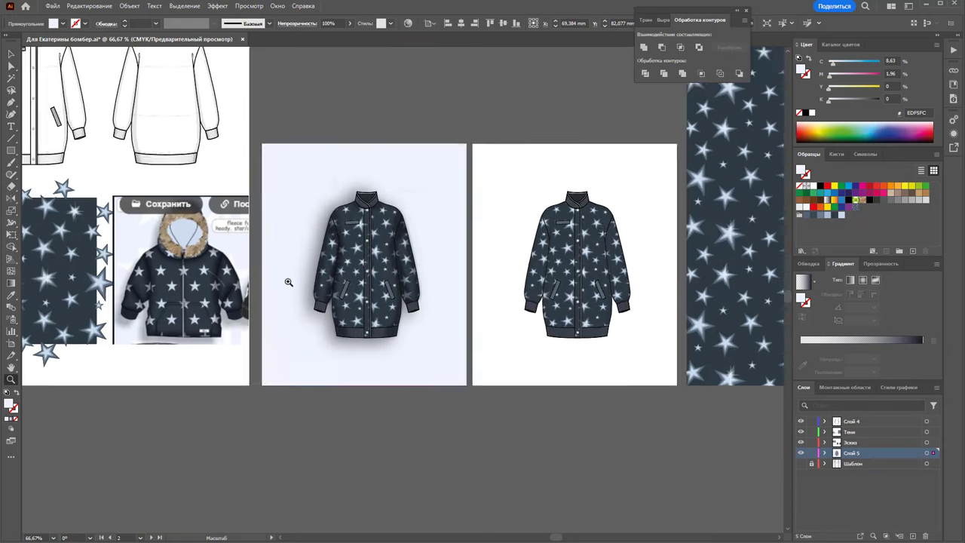
{"action": "left_click_drag", "start_coordinate": [288, 282], "coordinate": [312, 291]}
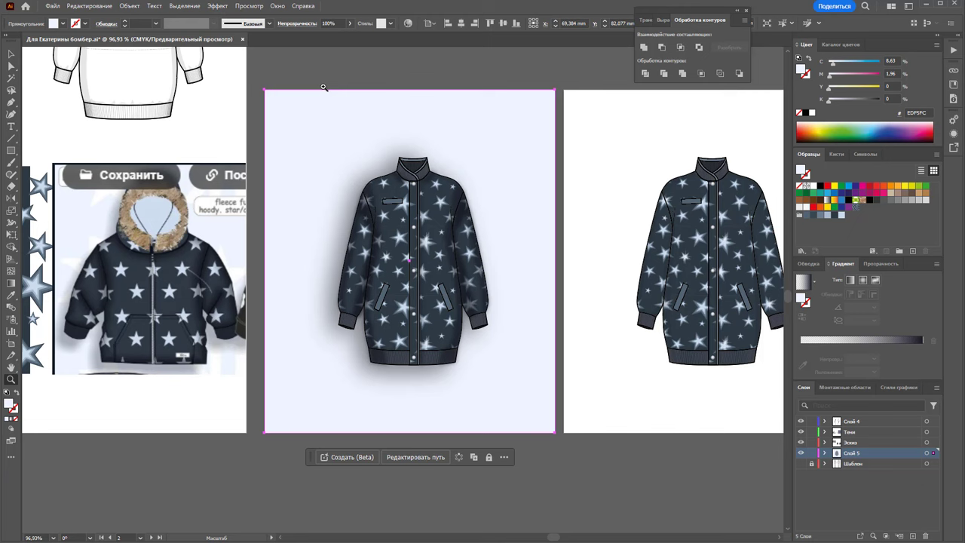
{"action": "left_click", "coordinate": [473, 262], "text": "alt"}
{"action": "scroll", "coordinate": [394, 257], "scroll_direction": "down", "scroll_amount": 2}
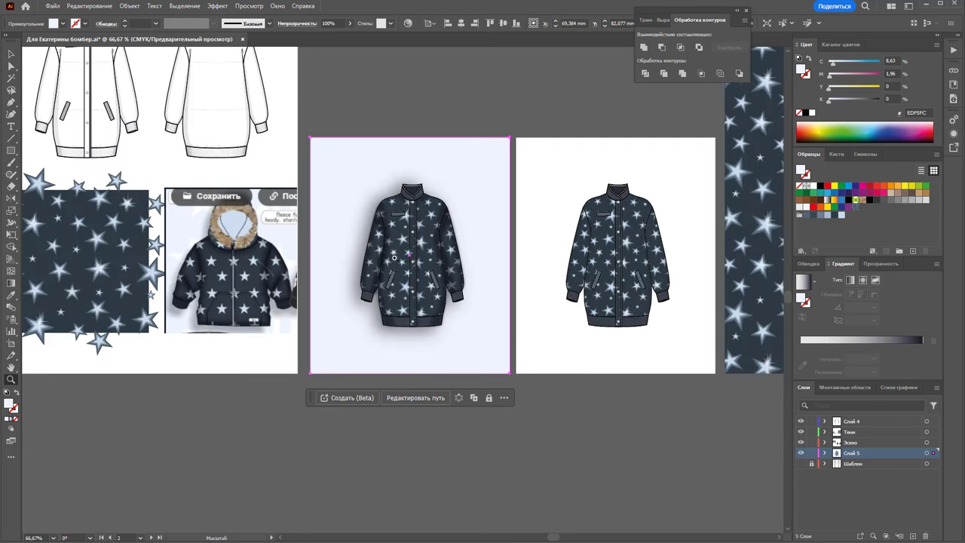
{"action": "left_click_drag", "start_coordinate": [345, 294], "coordinate": [442, 476]}
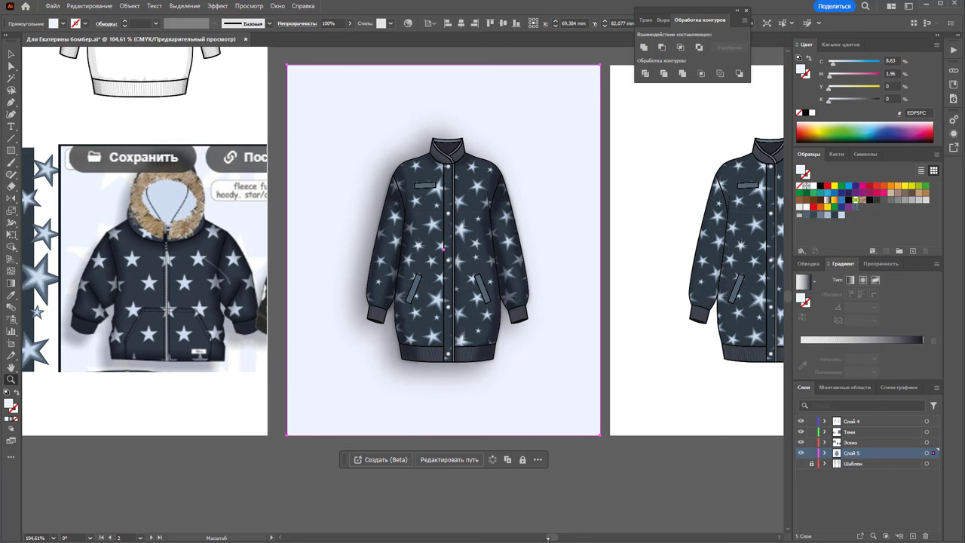
{"action": "scroll", "coordinate": [548, 537], "scroll_direction": "left", "scroll_amount": 3}
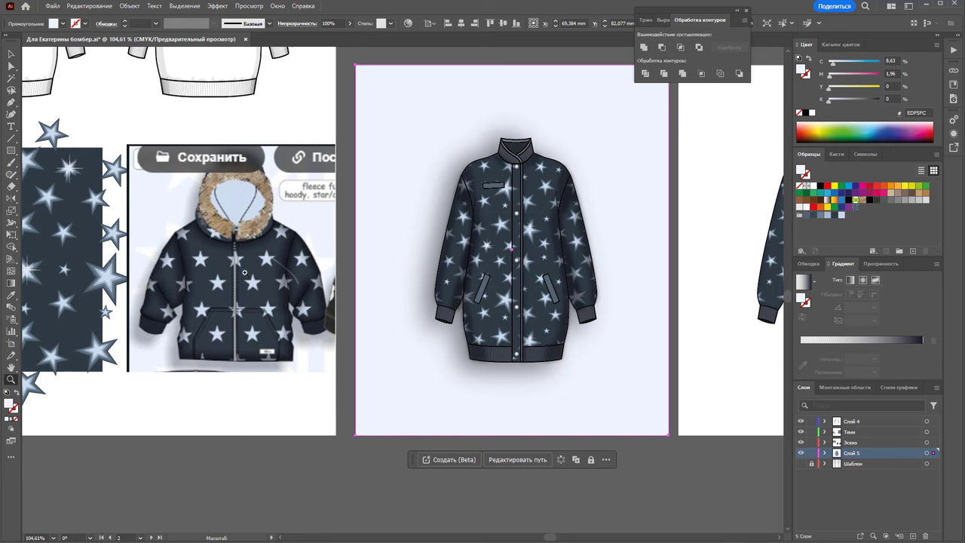
Step: Check the left side shading's opacity and raise the sleeve shading to 57%
{"action": "key", "text": "v"}
{"action": "left_click", "coordinate": [454, 294]}
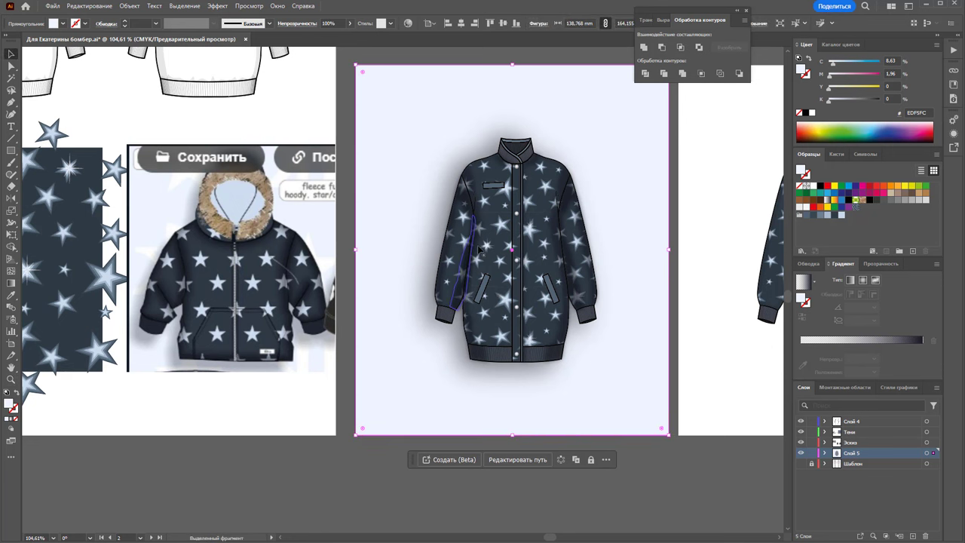
{"action": "left_click", "coordinate": [478, 223]}
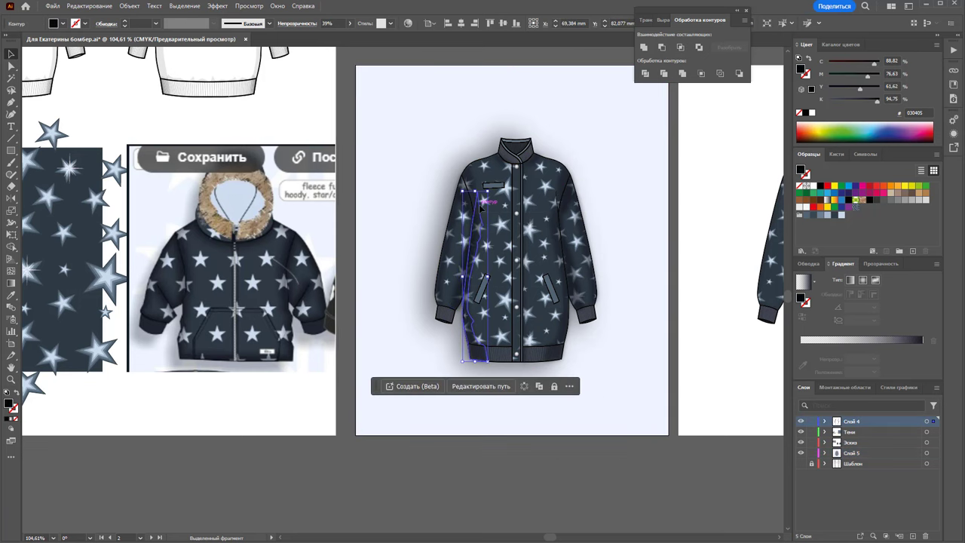
{"action": "left_click", "coordinate": [349, 23]}
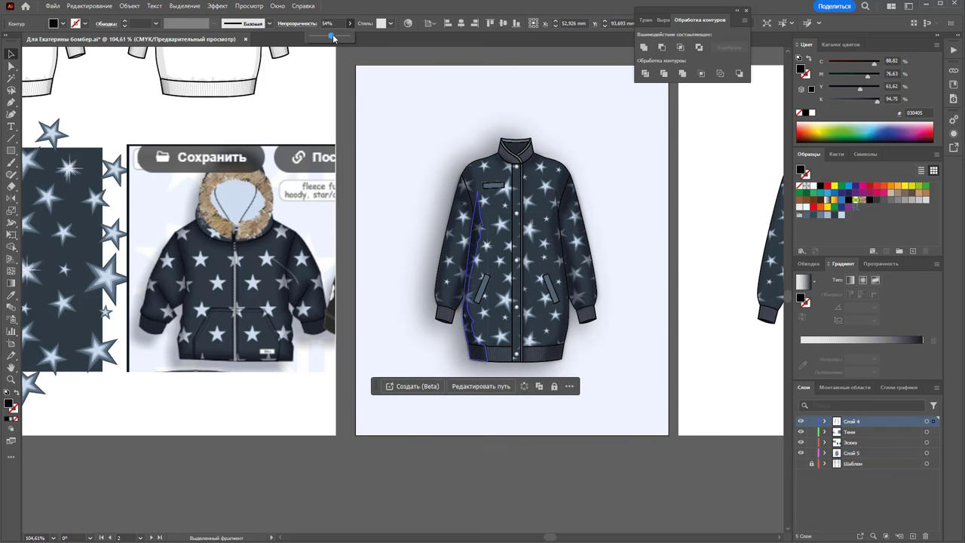
{"action": "left_click", "coordinate": [460, 124]}
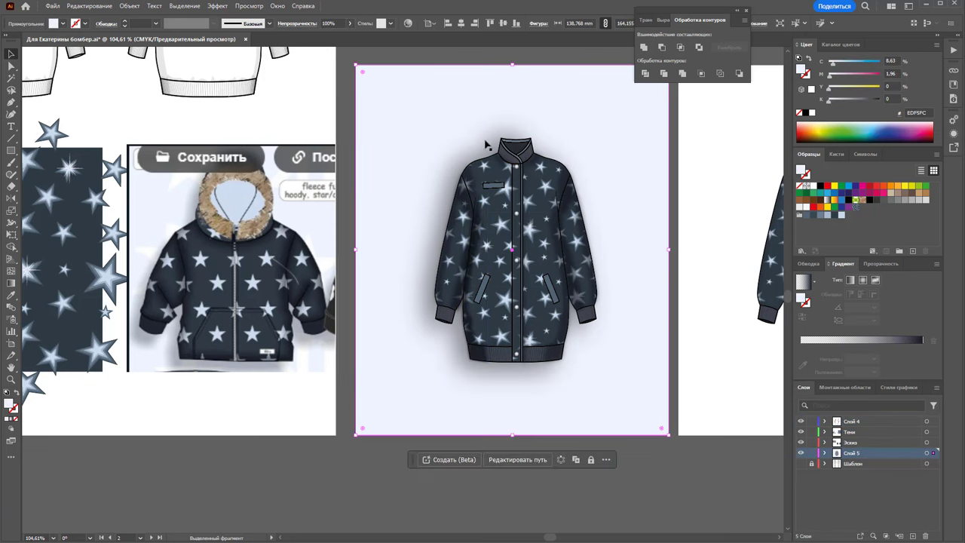
{"action": "left_click", "coordinate": [588, 239]}
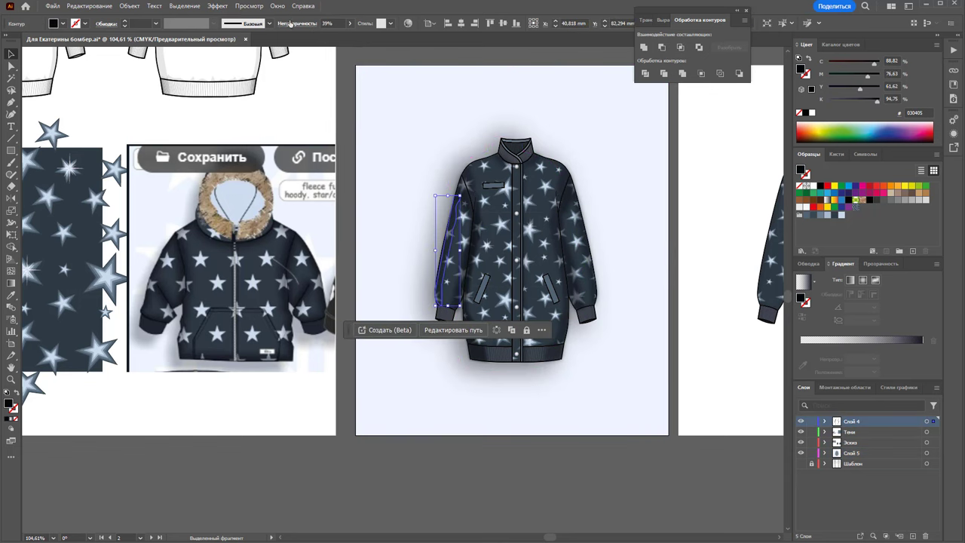
{"action": "left_click", "coordinate": [350, 23]}
{"action": "left_click_drag", "start_coordinate": [325, 36], "coordinate": [332, 38]}
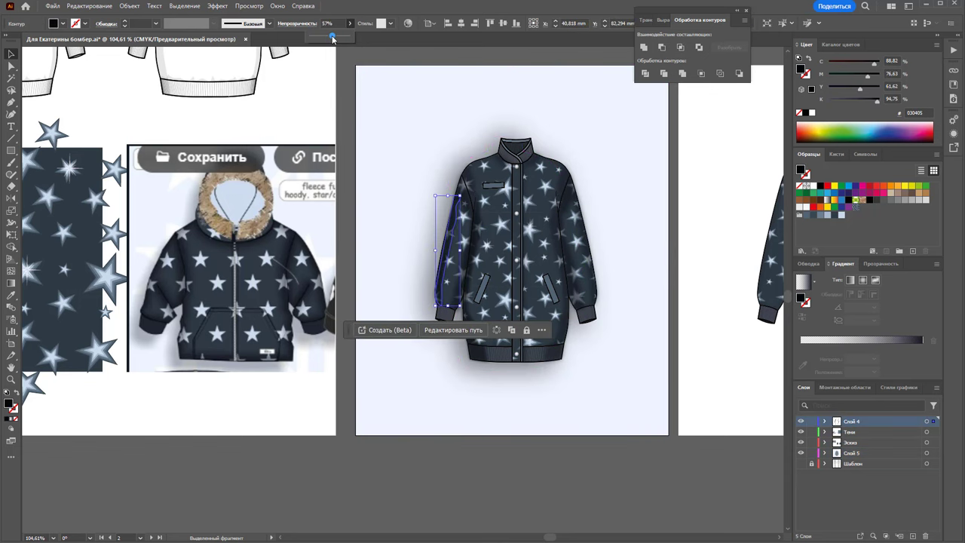
{"action": "left_click", "coordinate": [429, 110]}
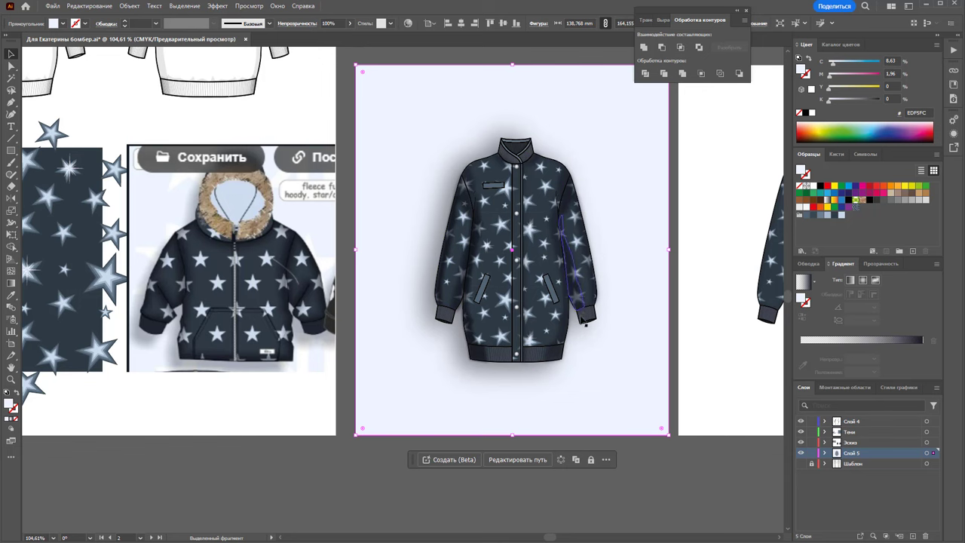
Step: Review the right side and shoulder shading, and set the placket shading to 10% opacity
{"action": "left_click_drag", "start_coordinate": [554, 192], "coordinate": [564, 331]}
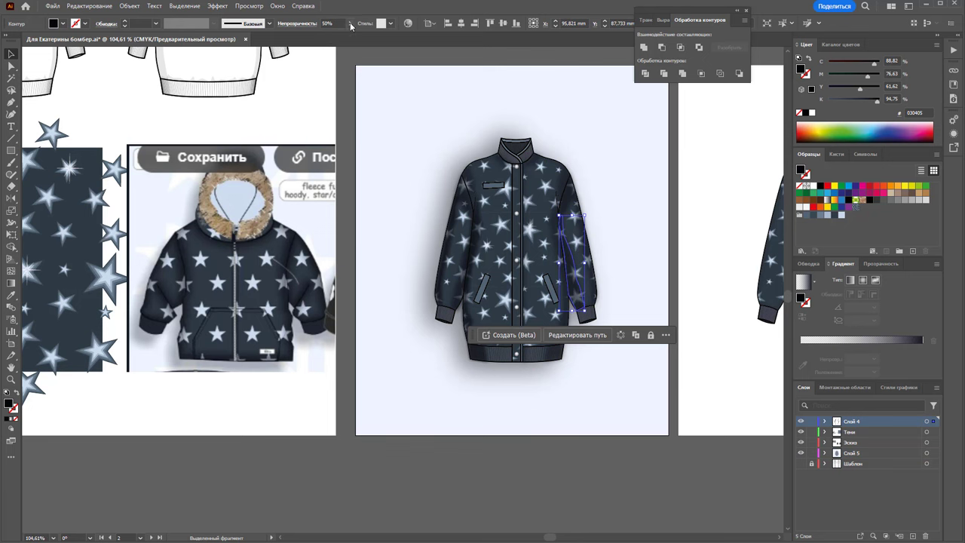
{"action": "left_click", "coordinate": [413, 75]}
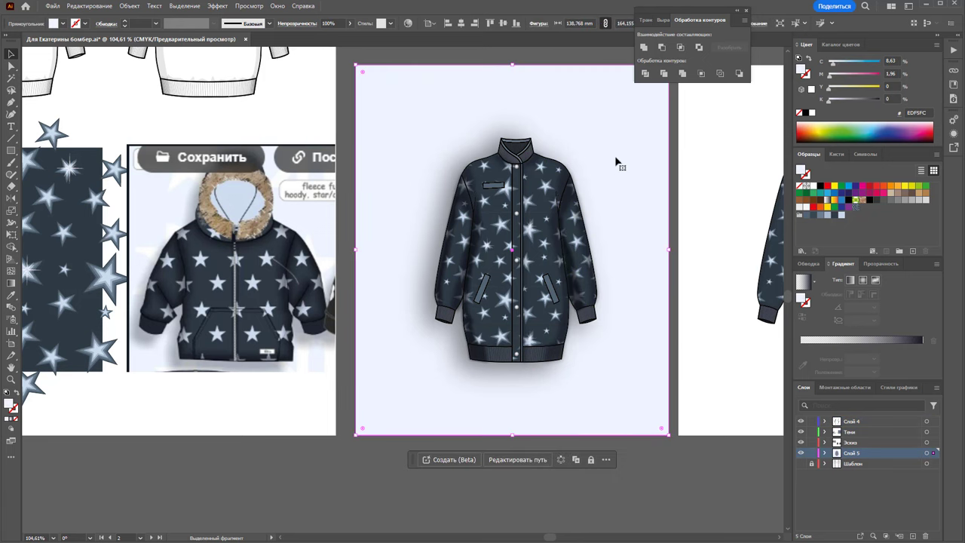
{"action": "left_click", "coordinate": [567, 204]}
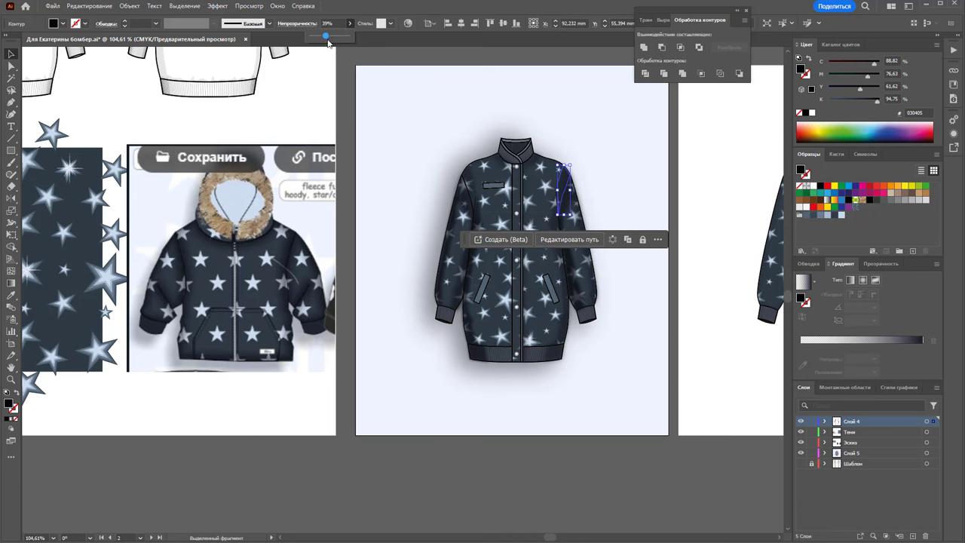
{"action": "left_click", "coordinate": [647, 178]}
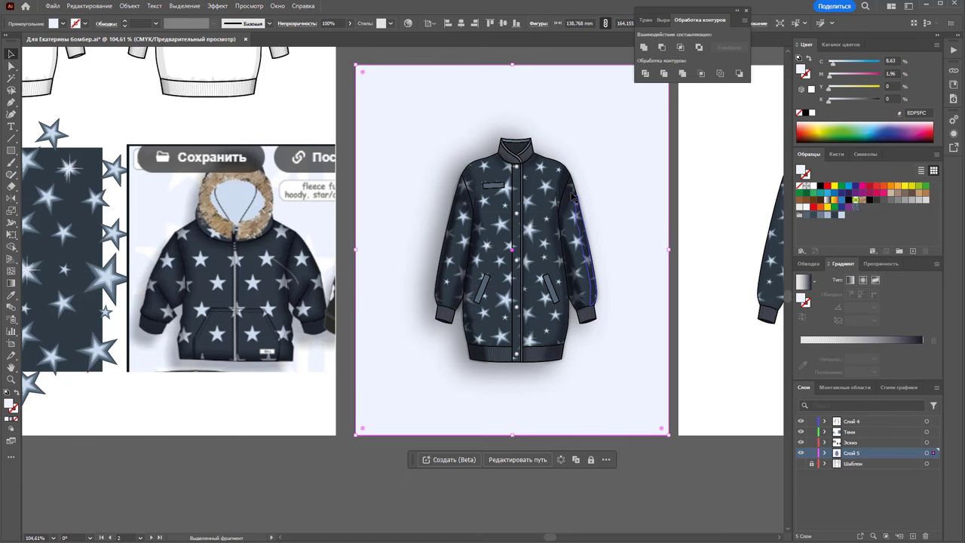
{"action": "left_click", "coordinate": [532, 168]}
{"action": "left_click", "coordinate": [529, 219]}
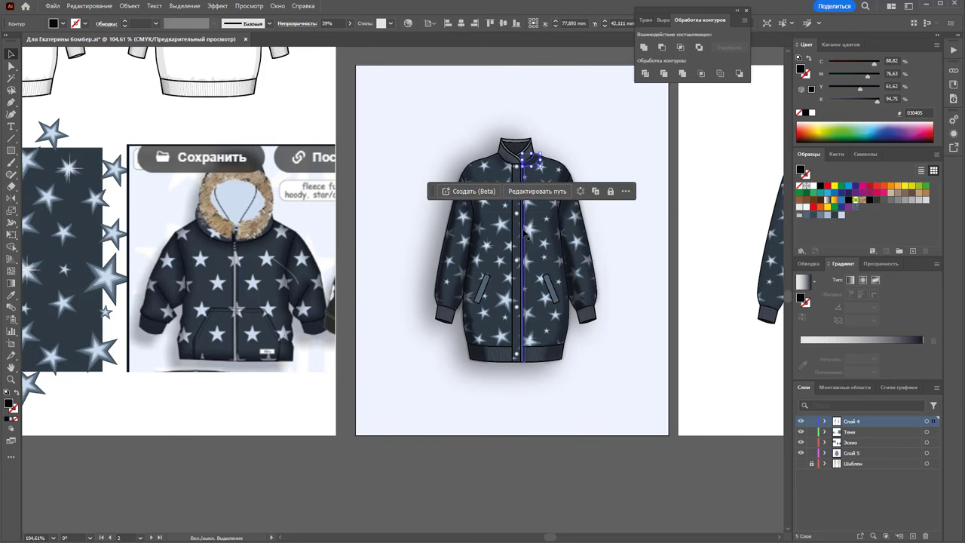
{"action": "left_click", "coordinate": [350, 24]}
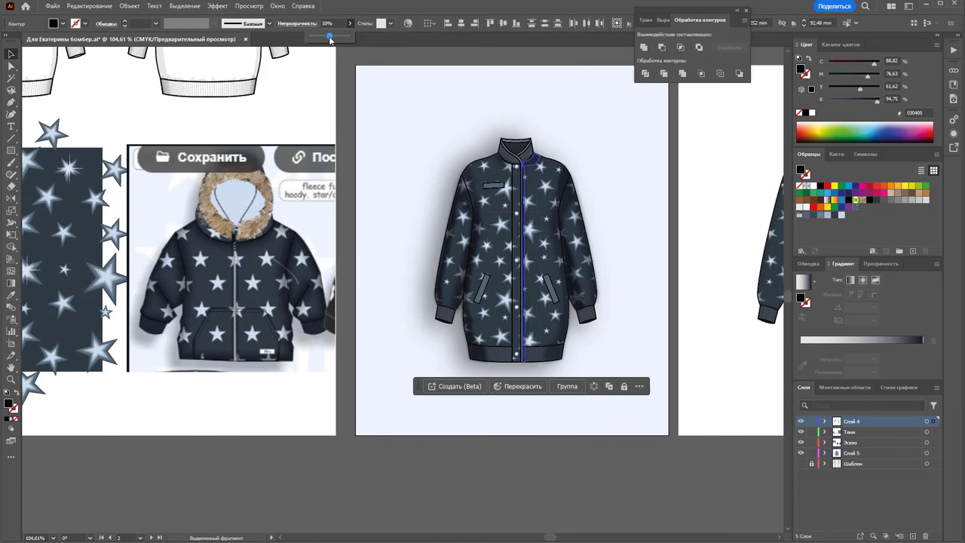
{"action": "left_click", "coordinate": [684, 157]}
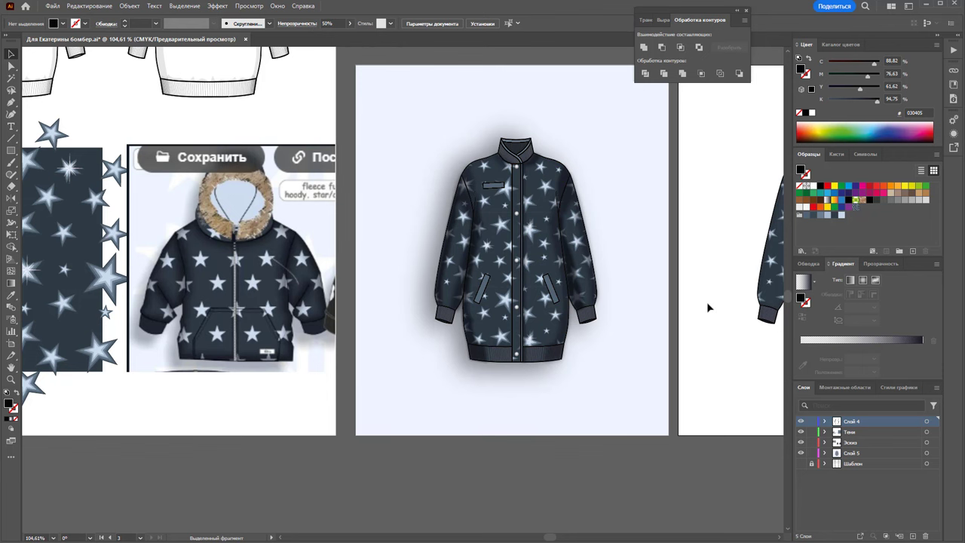
Step: Zoom to view both coat artboards and close the floating Pathfinder panel
{"action": "key", "text": "z"}
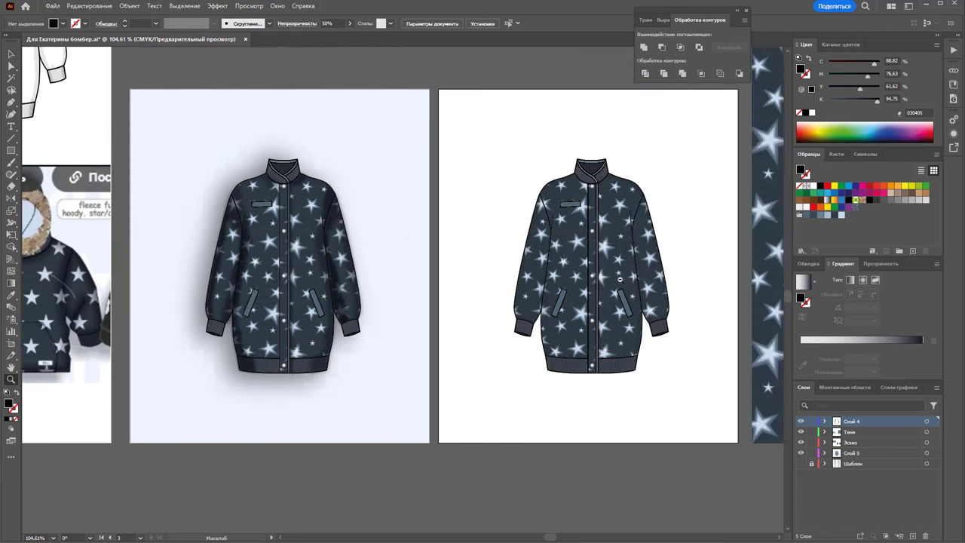
{"action": "key", "text": "ctrl+1"}
{"action": "scroll", "coordinate": [320, 292], "scroll_direction": "down", "scroll_amount": 3}
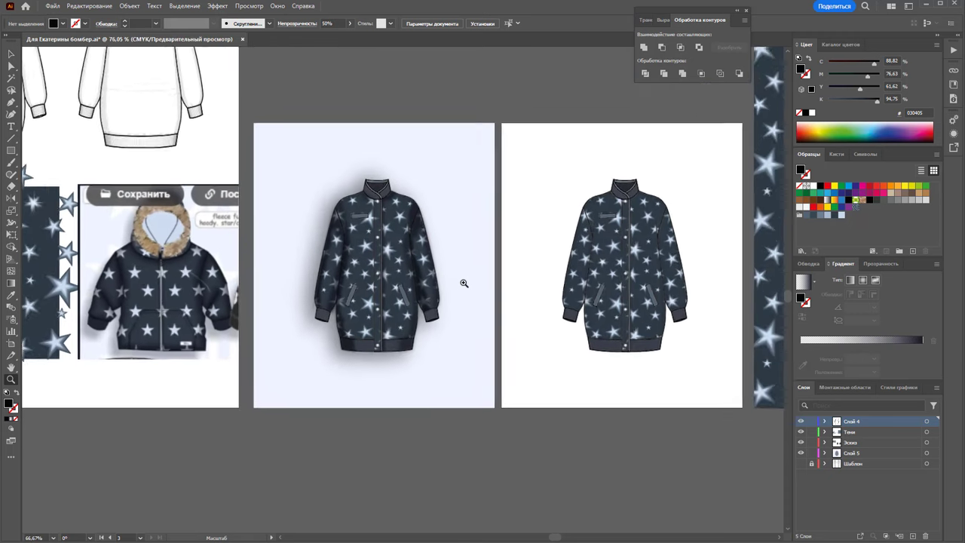
{"action": "scroll", "coordinate": [436, 274], "scroll_direction": "up", "scroll_amount": 2}
{"action": "scroll", "coordinate": [699, 238], "scroll_direction": "up", "scroll_amount": 1}
{"action": "scroll", "coordinate": [715, 233], "scroll_direction": "up", "scroll_amount": 1}
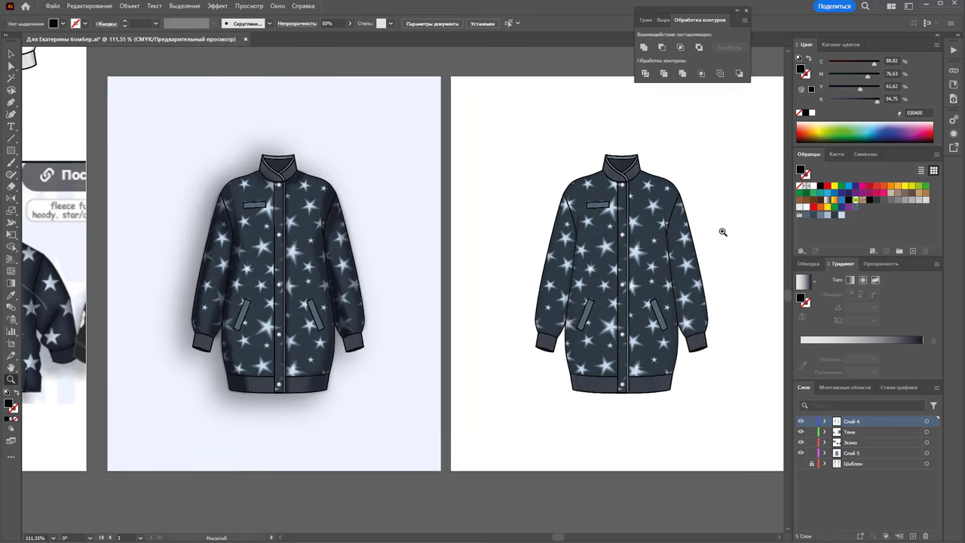
{"action": "scroll", "coordinate": [720, 232], "scroll_direction": "up", "scroll_amount": 1}
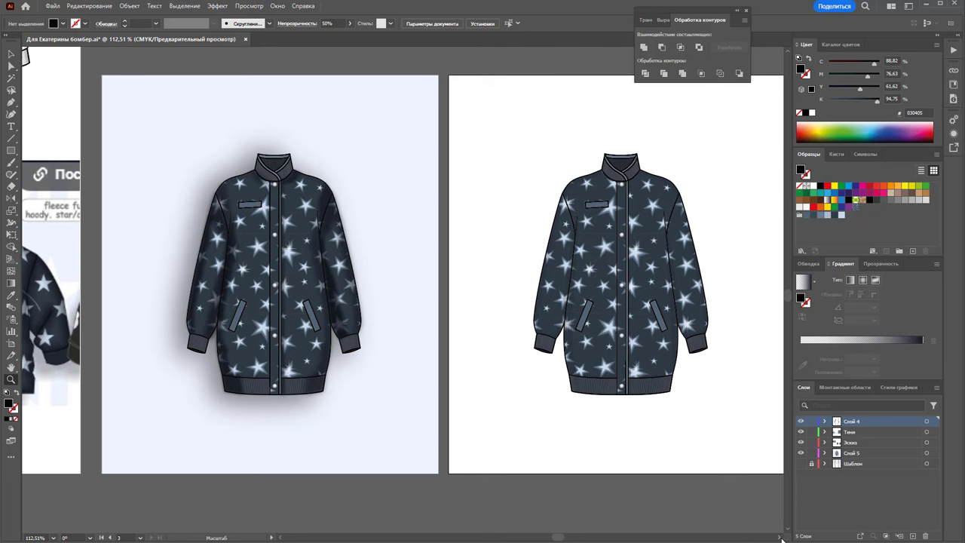
{"action": "left_click", "coordinate": [780, 538]}
{"action": "left_click", "coordinate": [746, 10]}
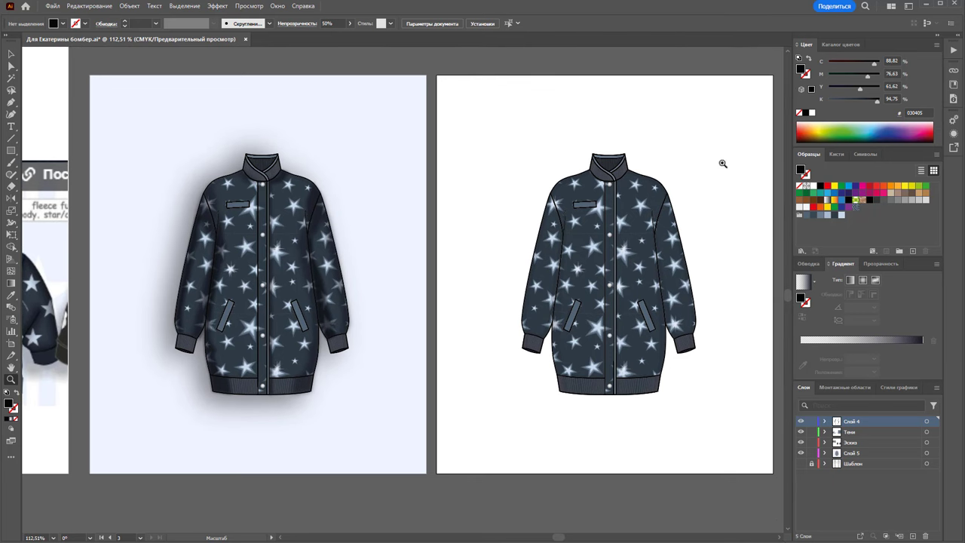